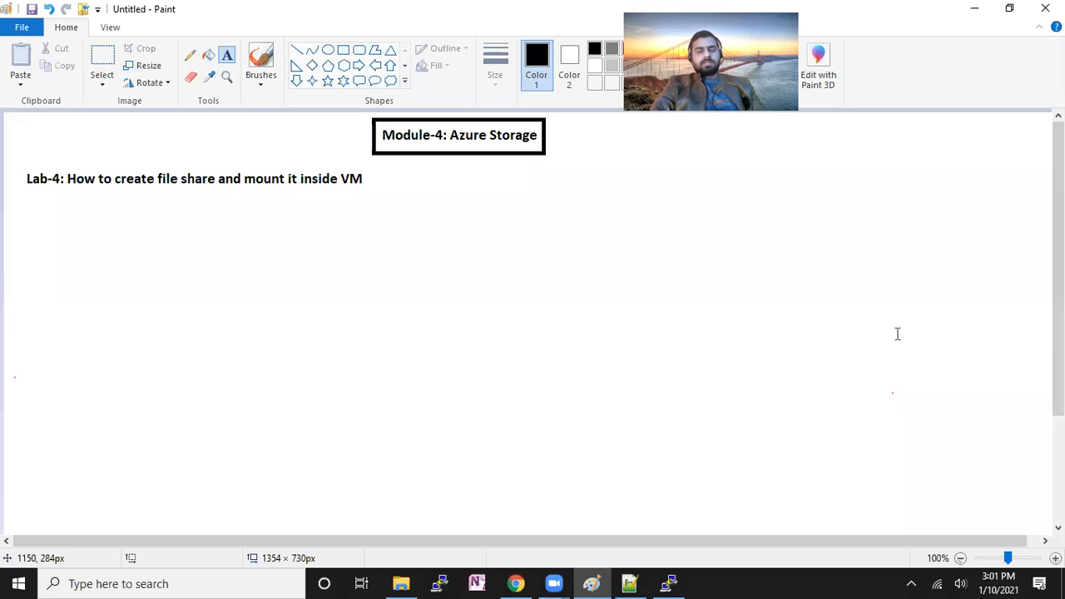
Add the bold text line "1. Share storage (NFS and SMB)" below the Lab-4 heading.
left_click_drag(33, 202, 317, 333)
type("1")
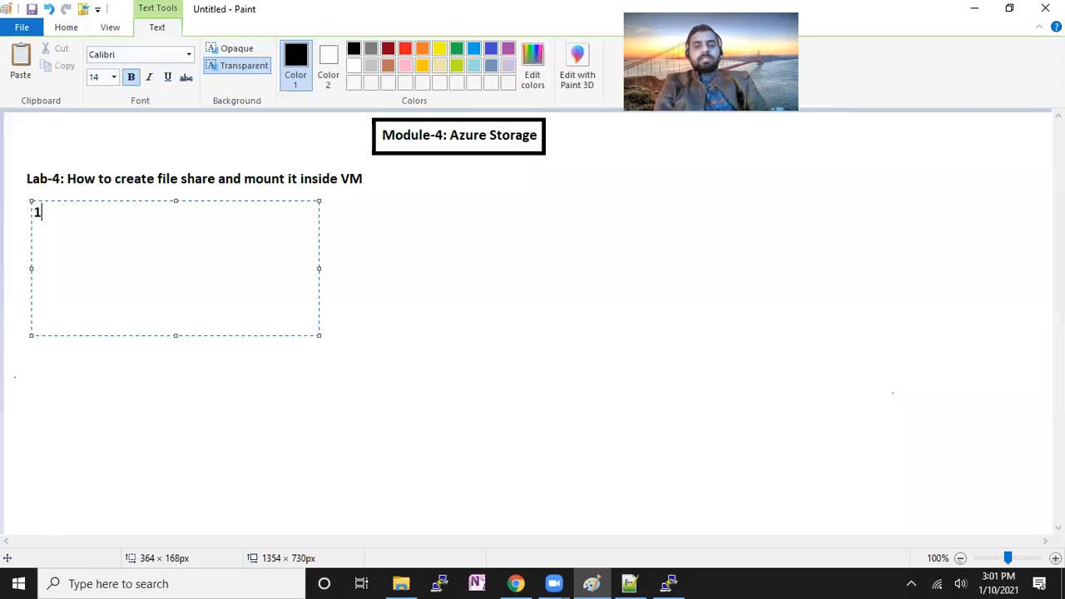
type(". Share s")
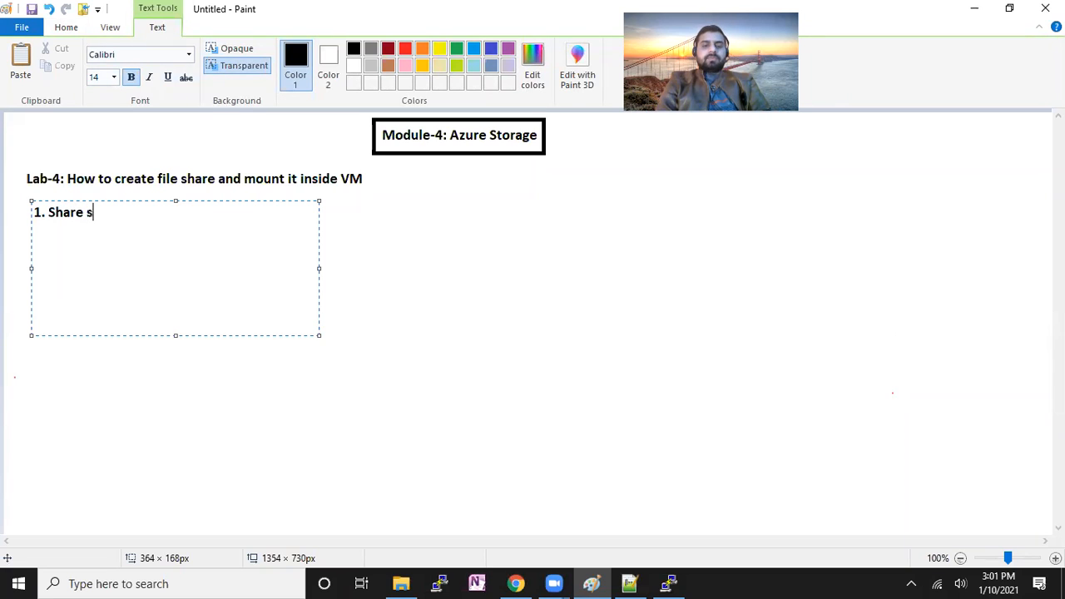
type("torage ()")
key("Left")
type("NFS")
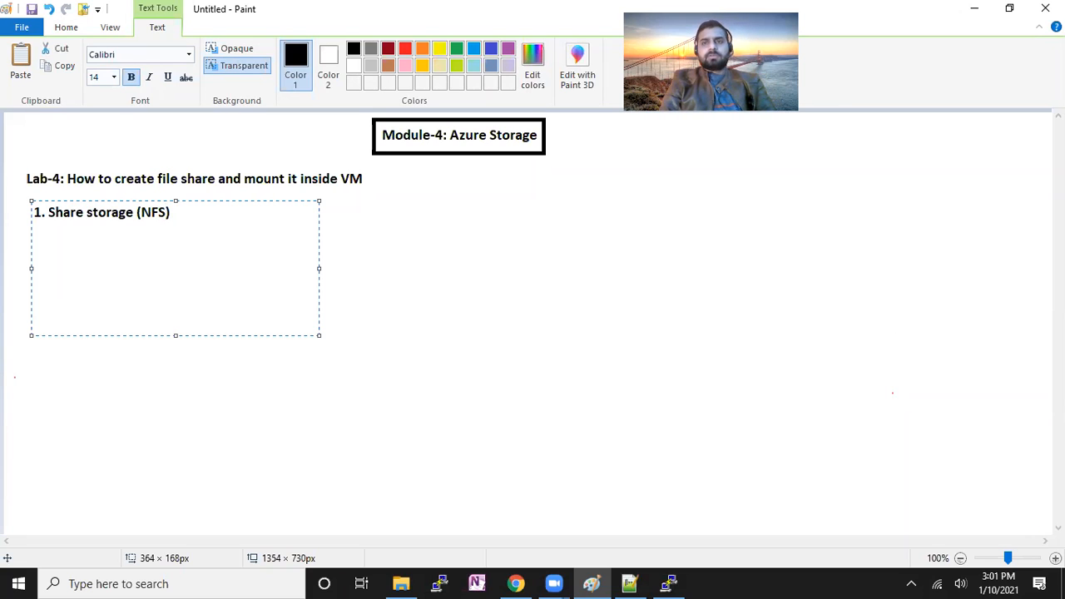
type(" and SMB")
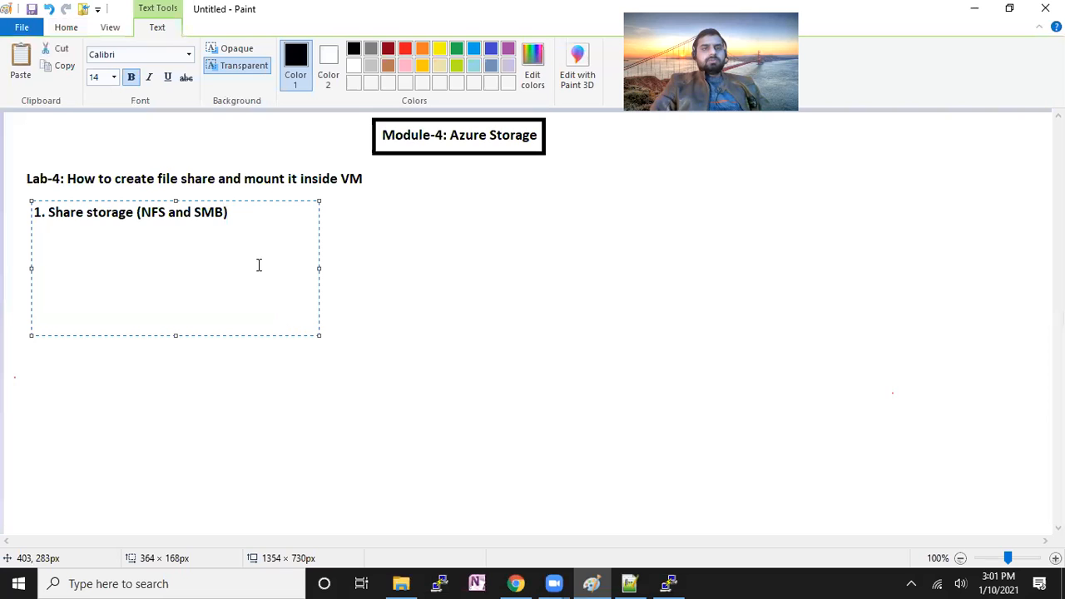
left_click(359, 246)
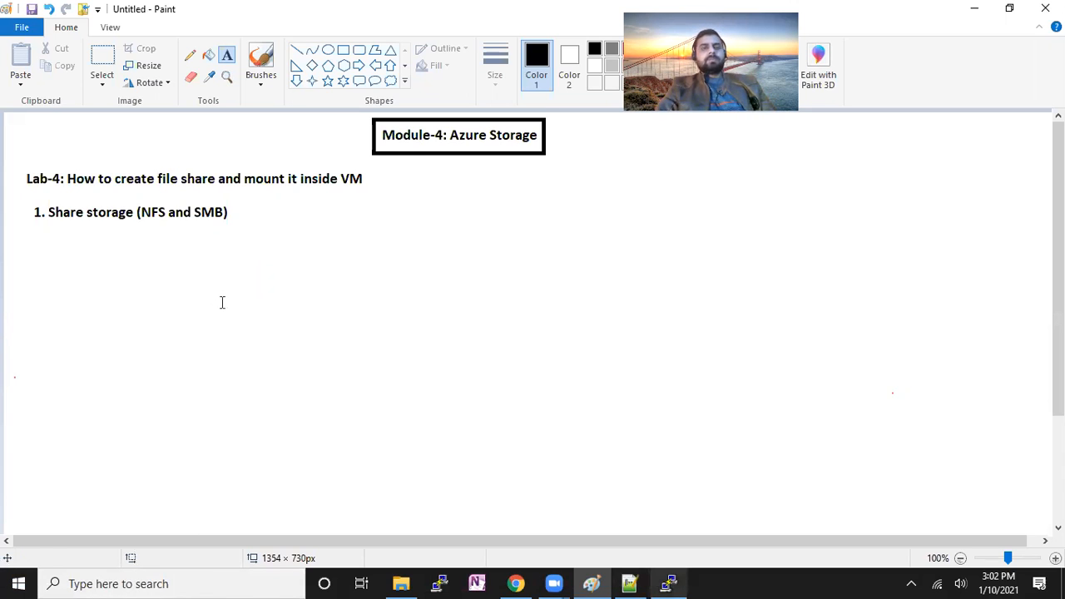
Add an indented note under the share storage line reading "block level storage : NFS" and, after a blank line, "smb or NFS".
left_click_drag(61, 232, 421, 380)
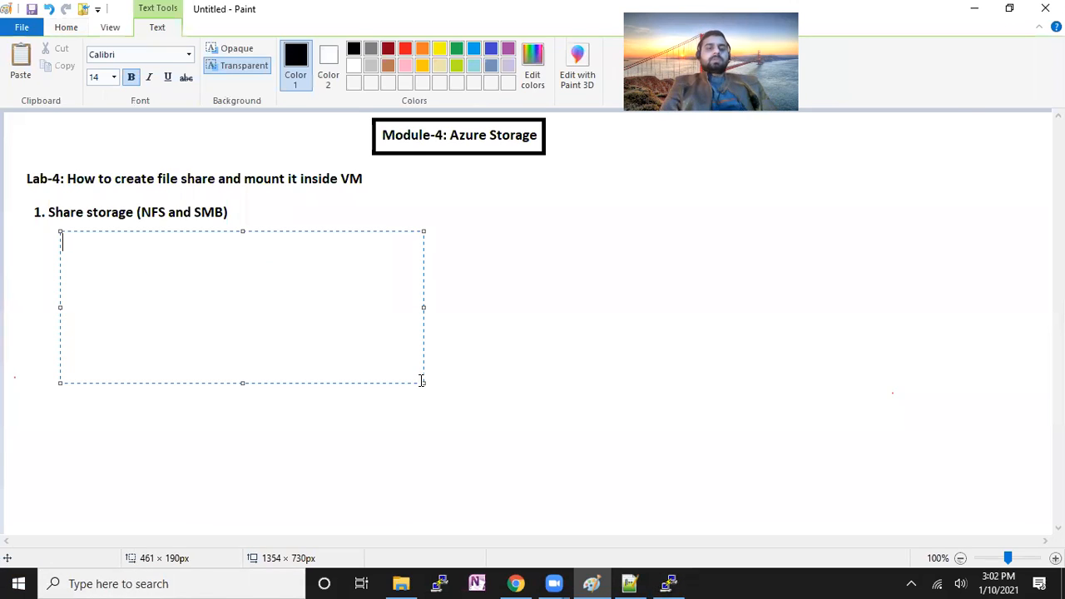
type("block")
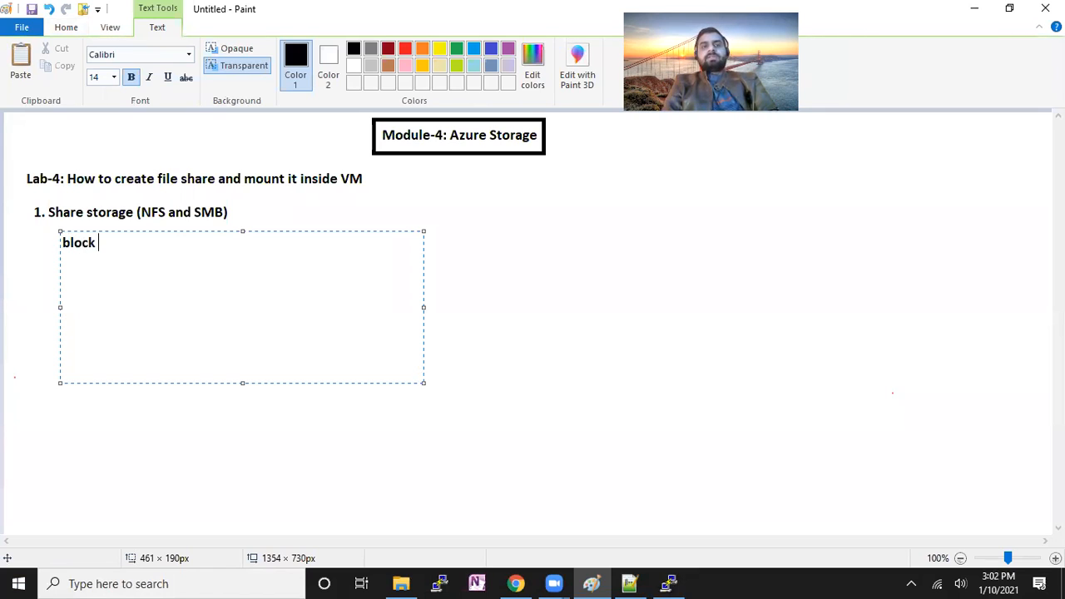
type(" level storage")
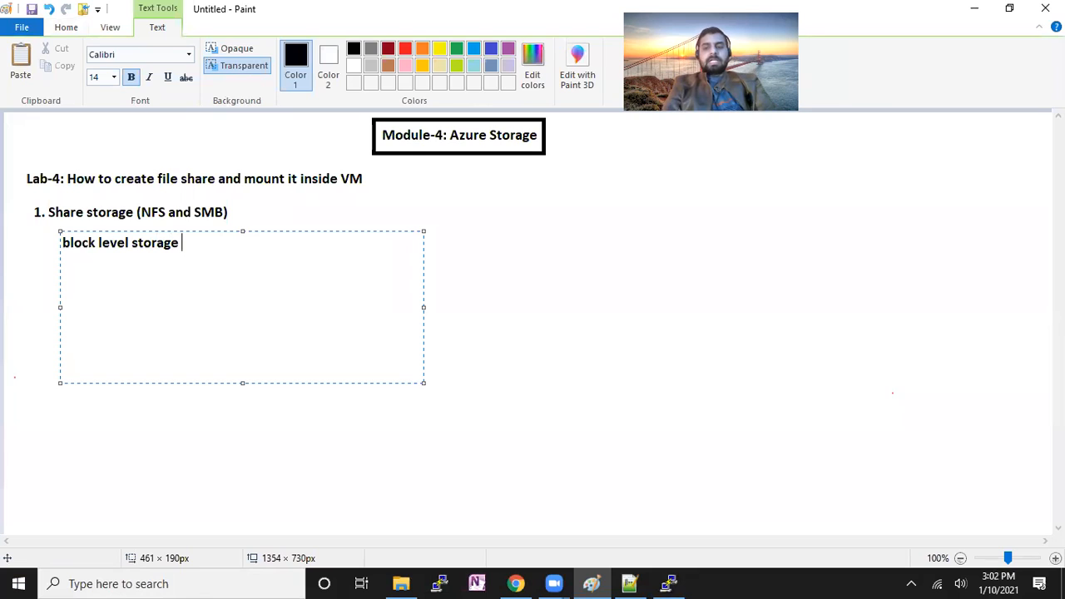
type(" : NFS")
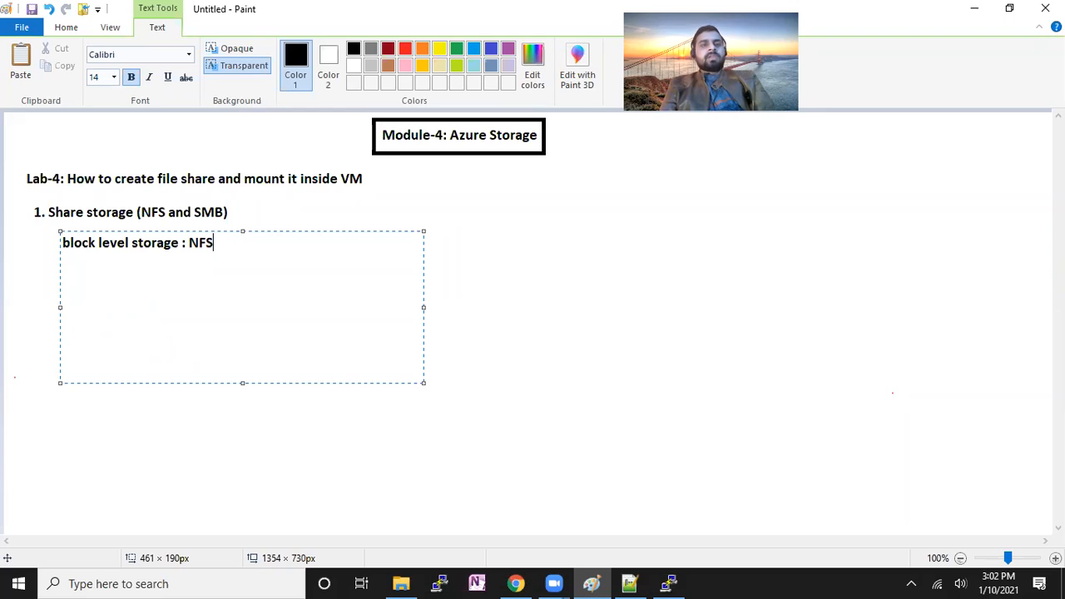
key("Return")
key("Return")
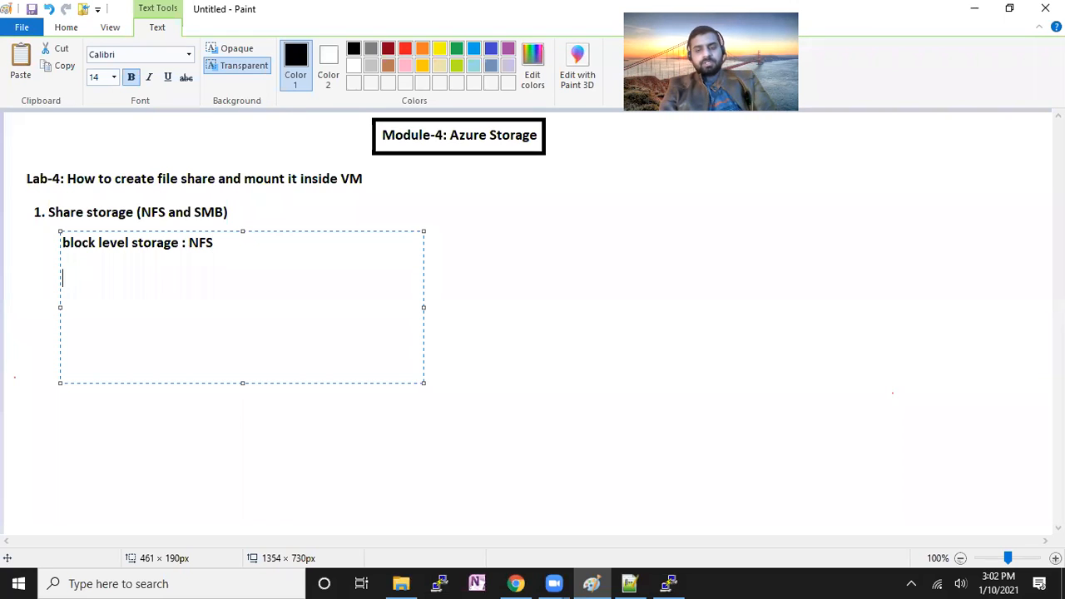
type("smb ")
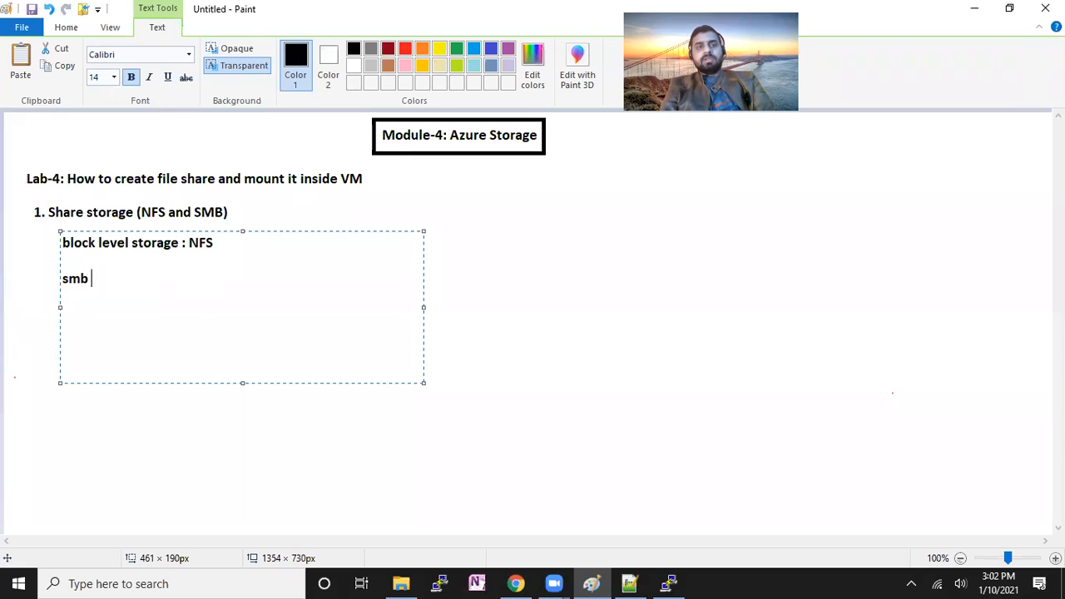
type("or NFS")
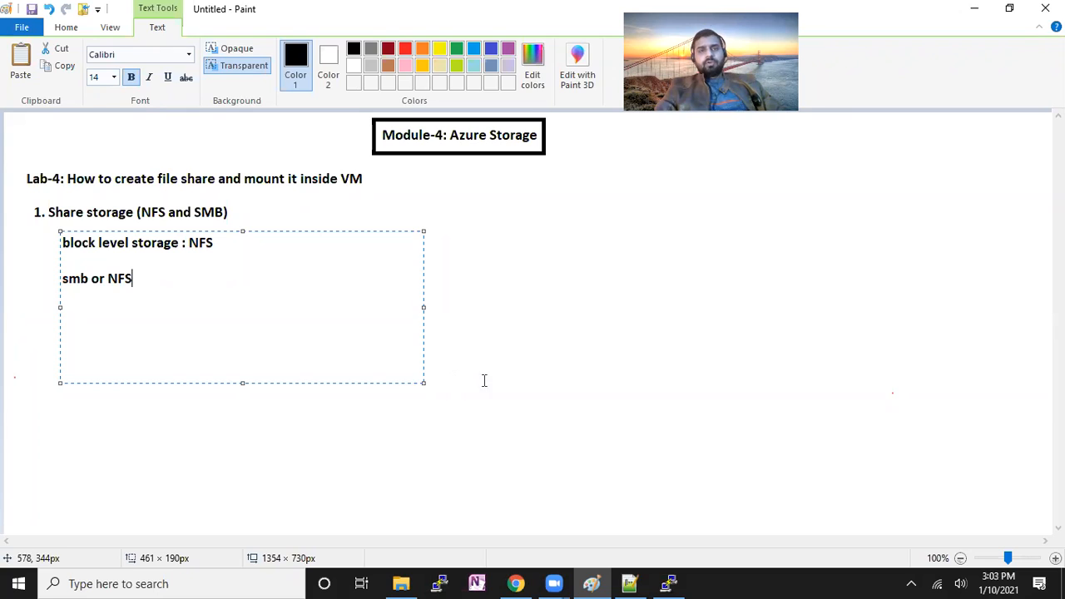
left_click(525, 376)
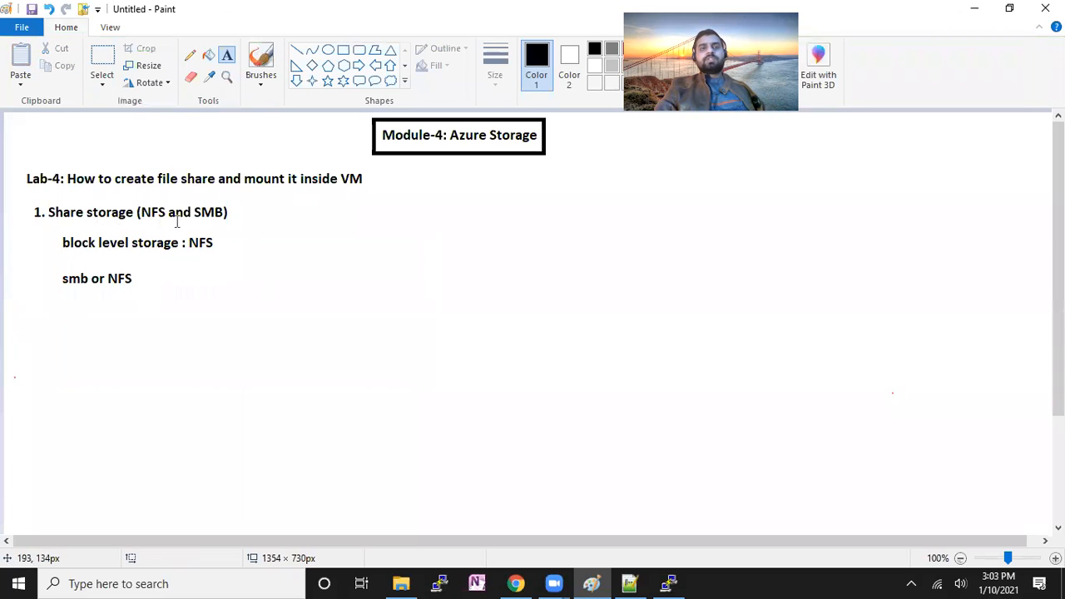
left_click_drag(191, 202, 253, 217)
left_click(258, 268)
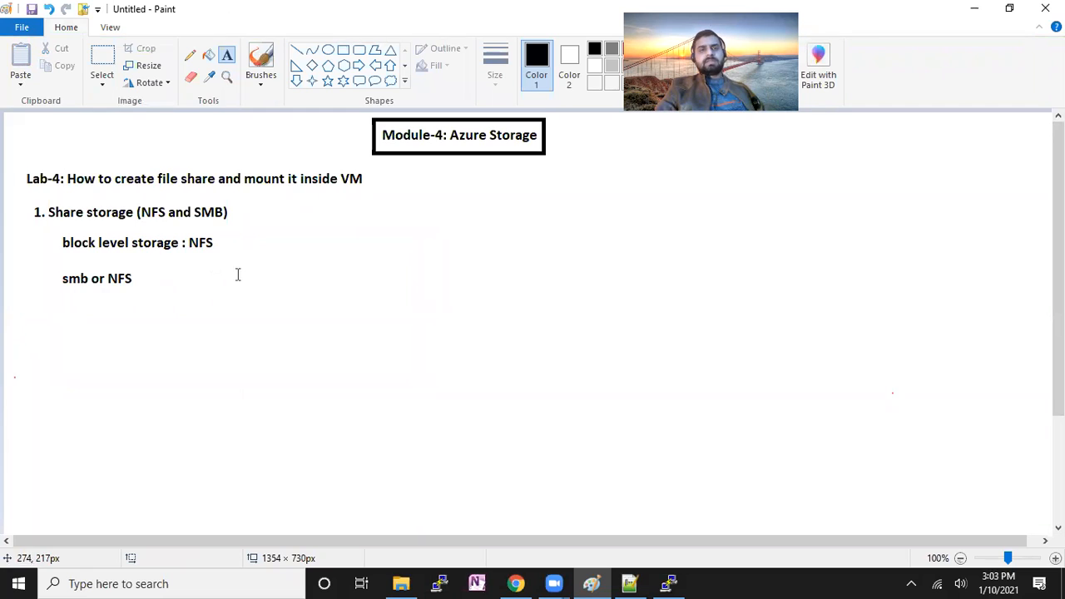
Draw a rounded square of about 57 × 57 px beside the storage notes and label it "NFS Client".
left_click(358, 50)
left_click_drag(387, 222, 434, 269)
left_click(226, 56)
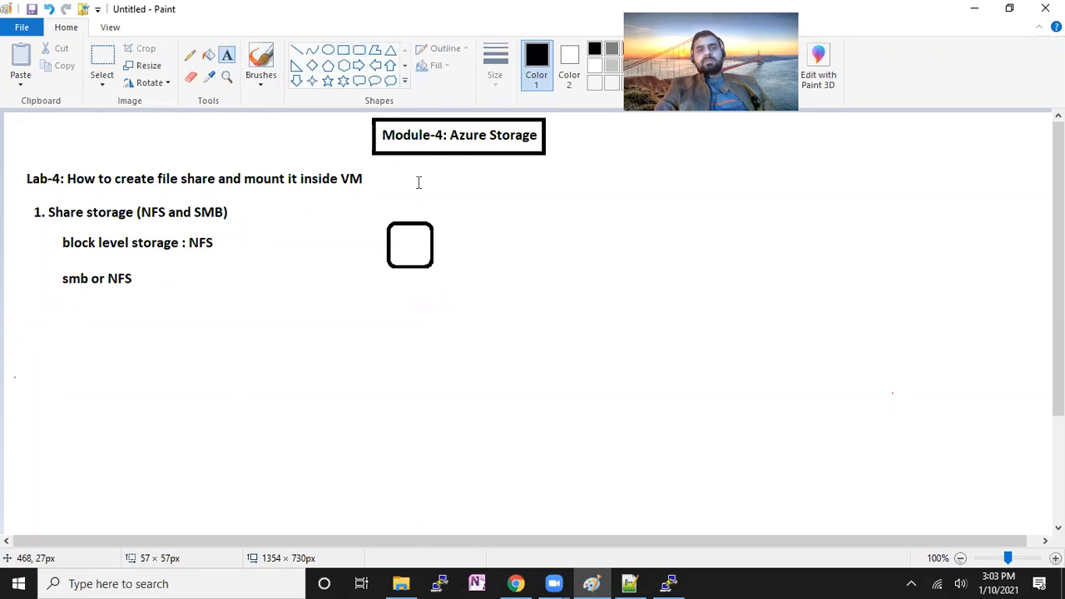
left_click_drag(439, 226, 581, 252)
type("N")
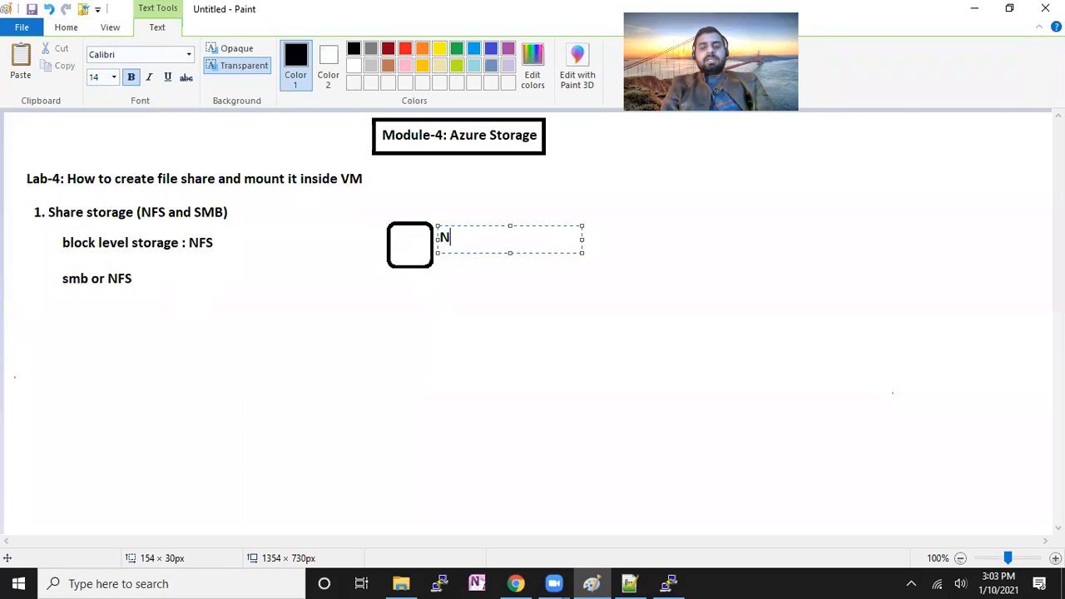
type("FS CLient")
key("BackSpace")
key("BackSpace")
key("BackSpace")
key("BackSpace")
key("BackSpace")
type("lient")
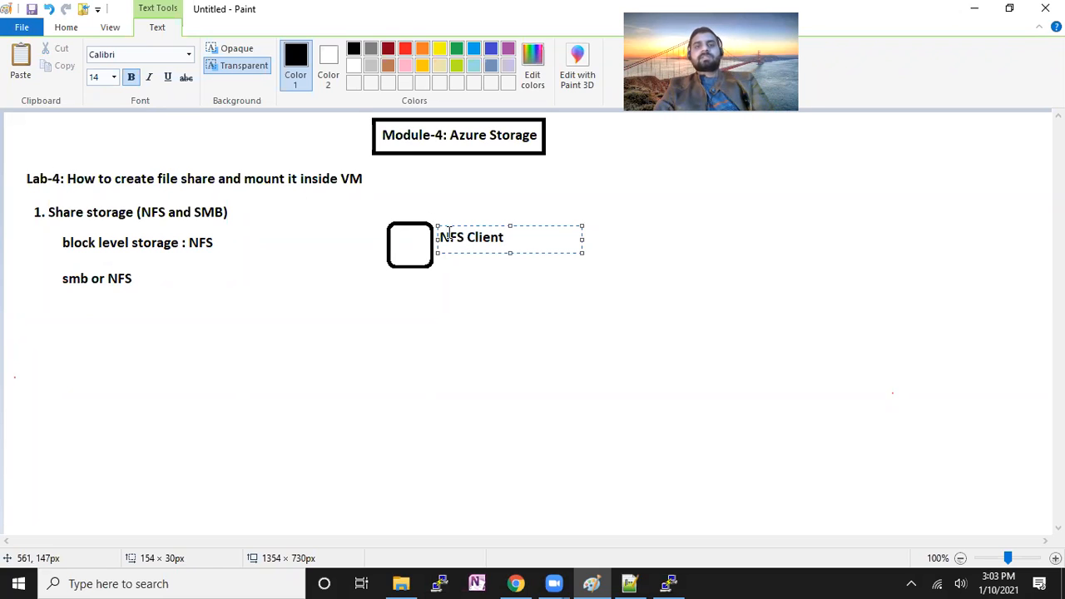
left_click(442, 271)
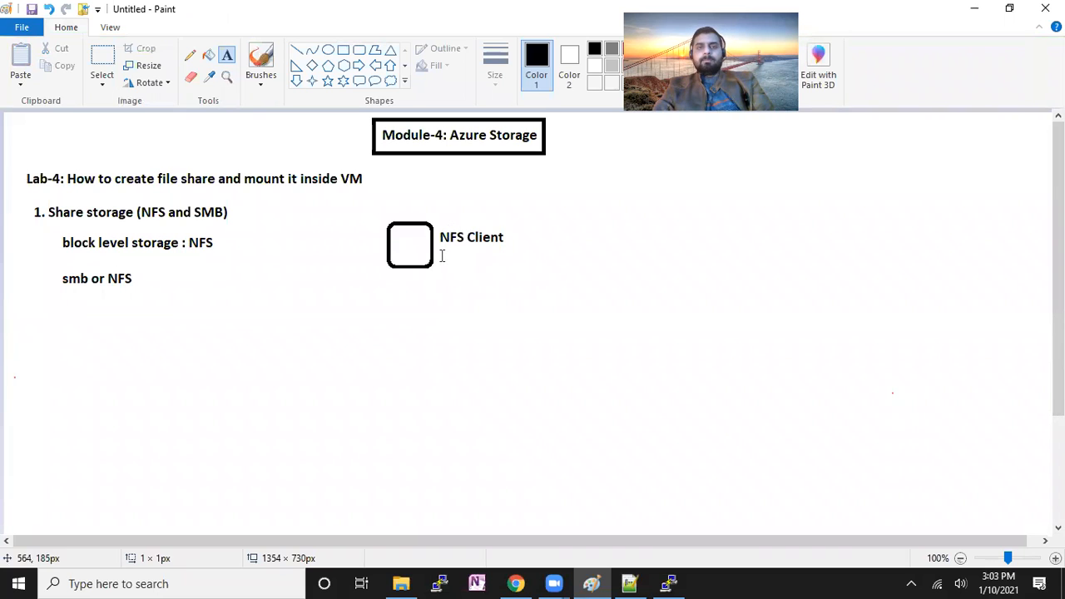
Add the label "SMB Client" beneath the NFS Client label.
left_click(441, 254)
type("SMB Client")
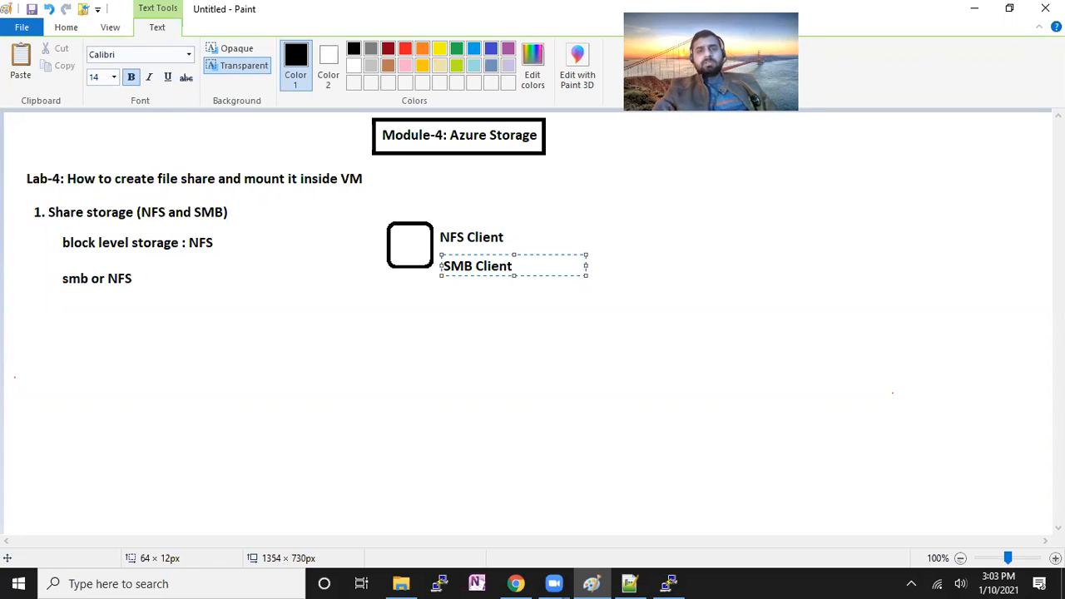
left_click(464, 316)
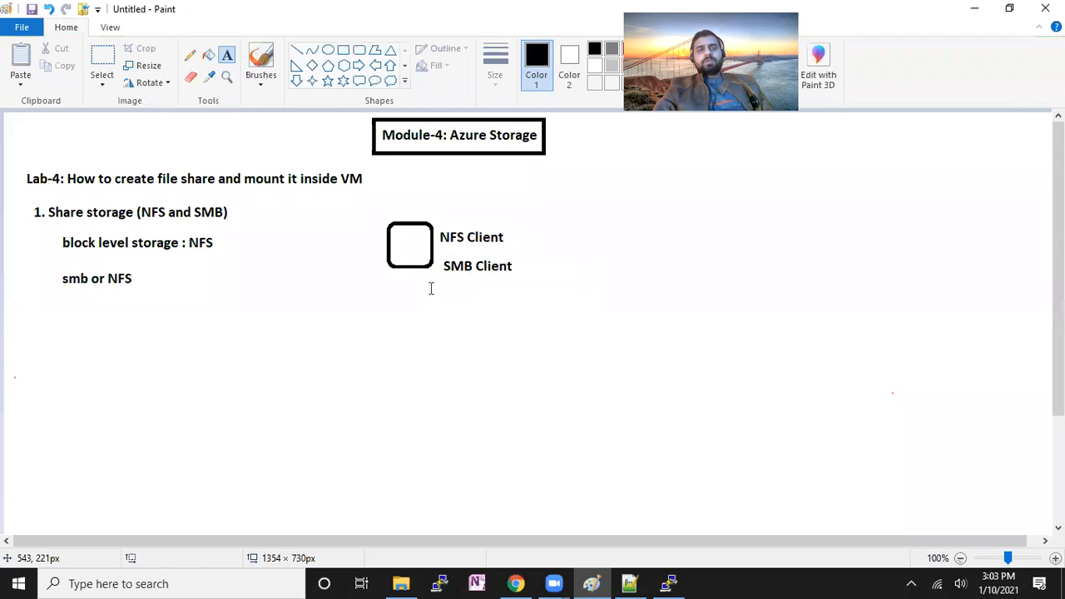
left_click_drag(441, 220, 556, 250)
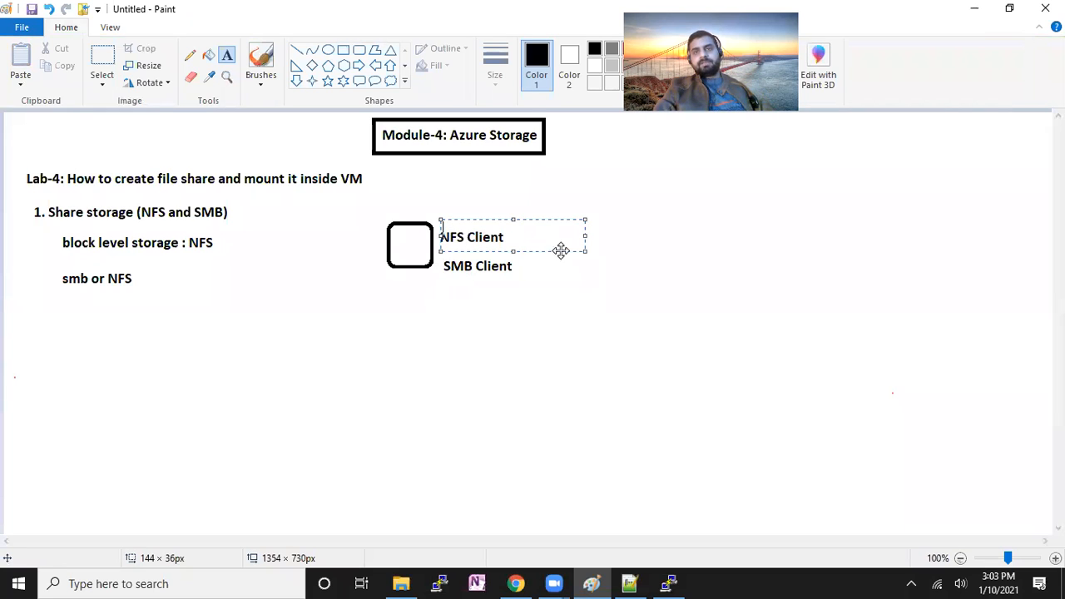
left_click(590, 290)
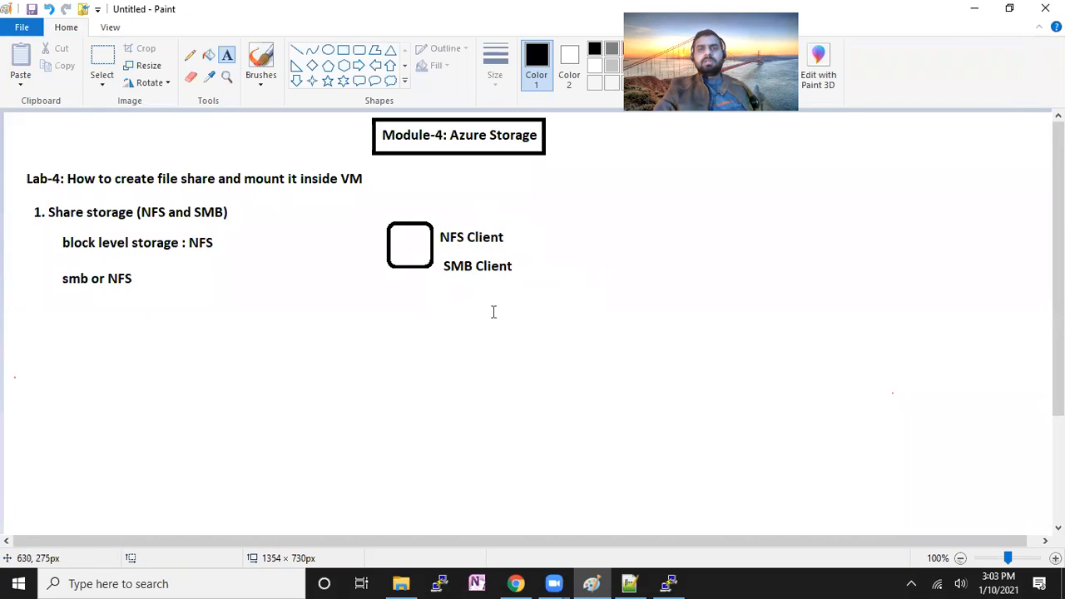
left_click_drag(436, 250, 535, 289)
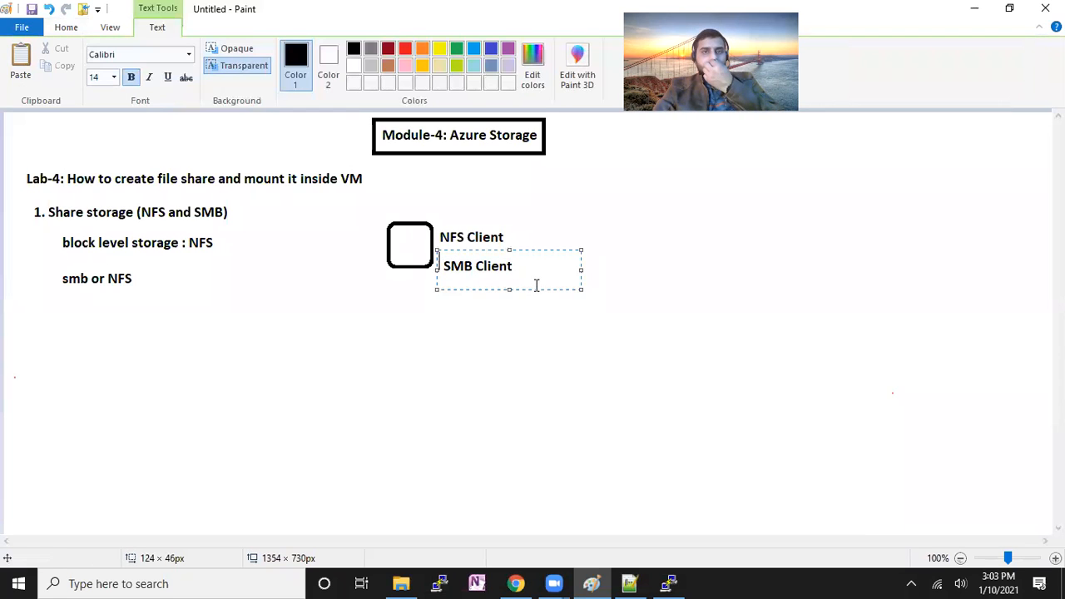
left_click(475, 310)
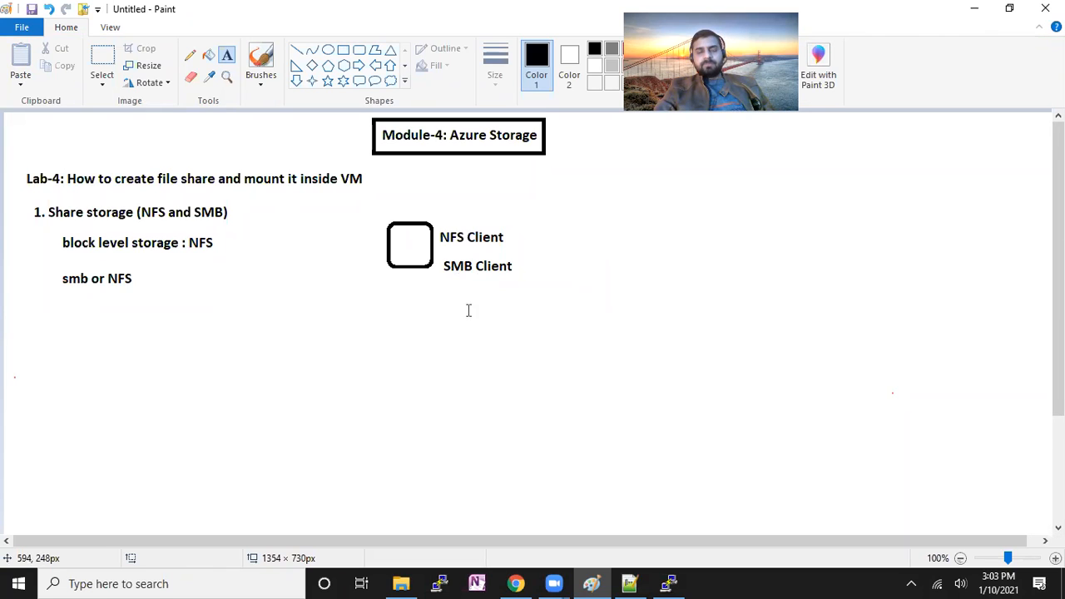
left_click_drag(155, 167, 300, 195)
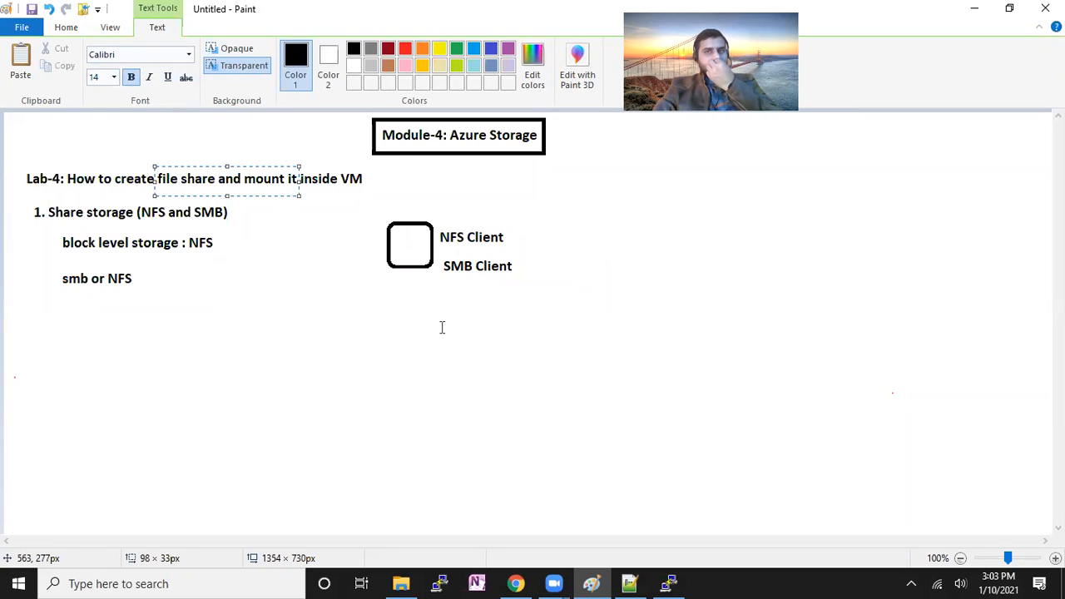
Switch to the Azure portal in Chrome, go from machine1 to the virtual machines list, and start creating a new virtual machine.
left_click(516, 584)
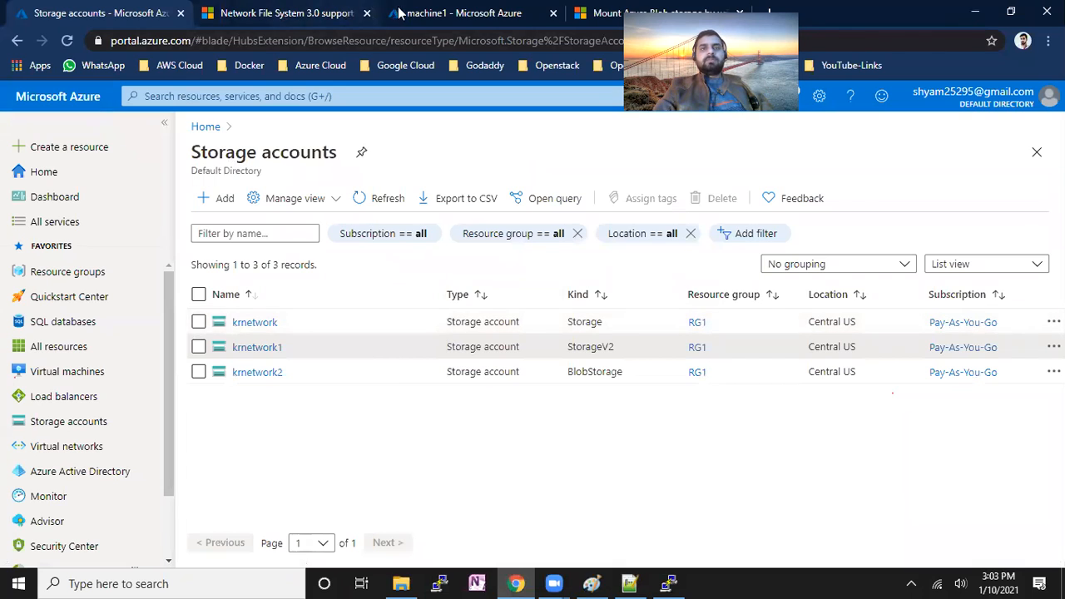
left_click(441, 13)
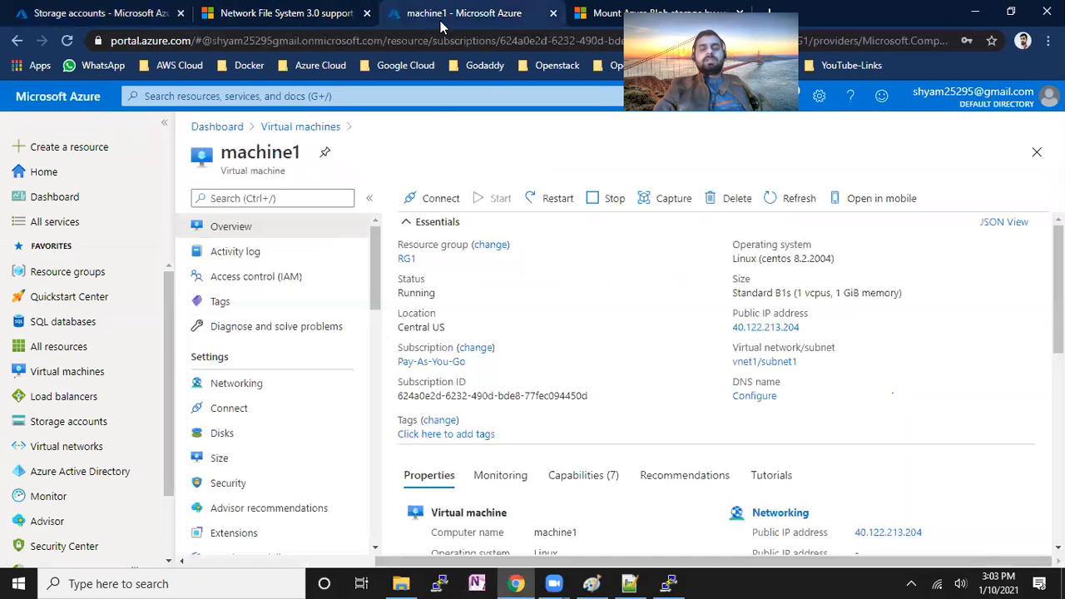
left_click(295, 129)
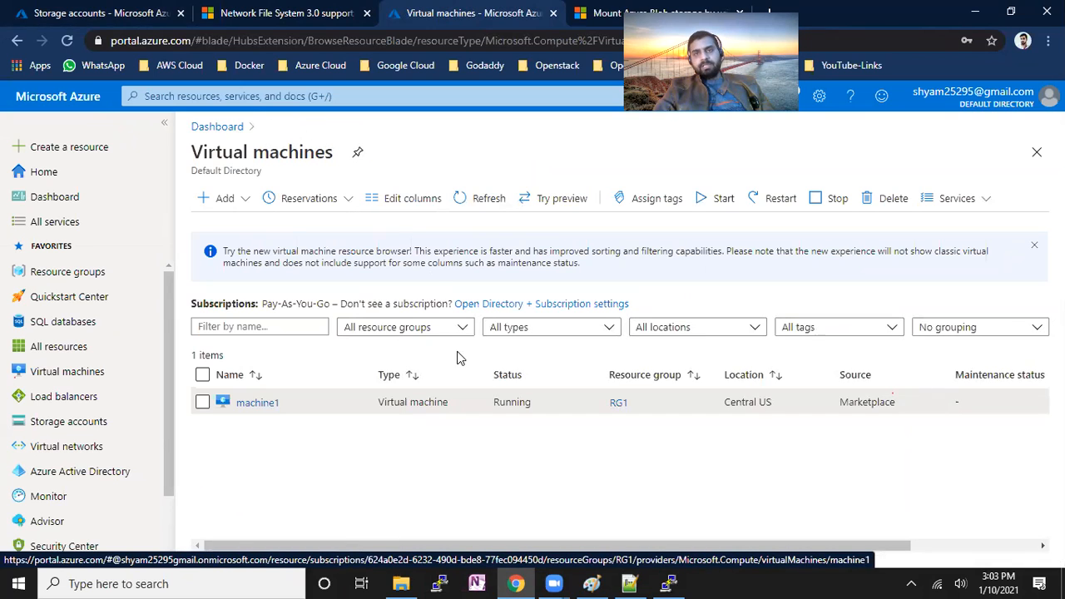
left_click(236, 201)
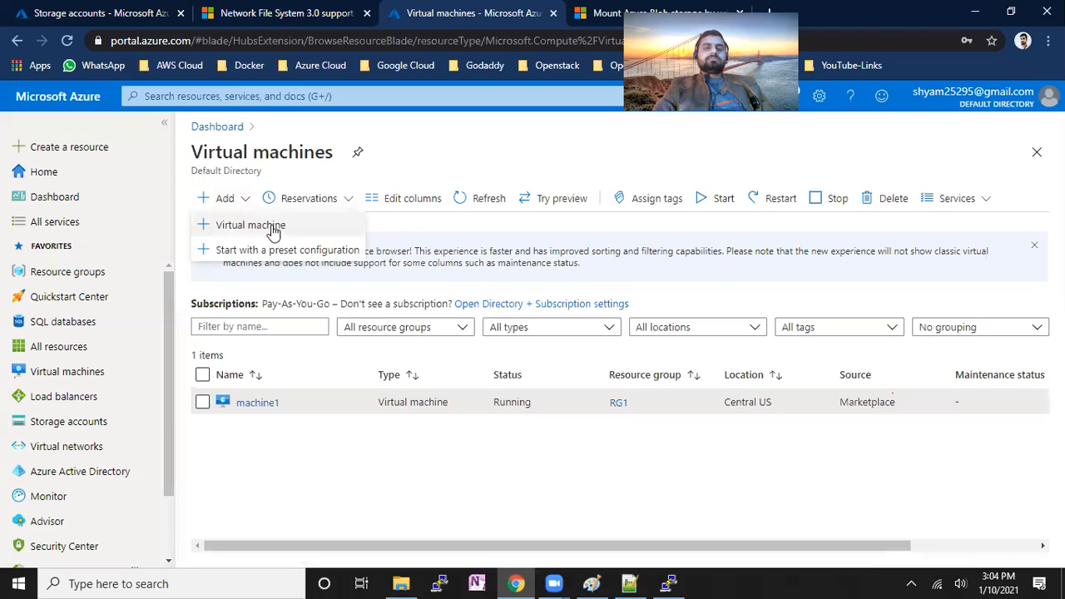
left_click(275, 229)
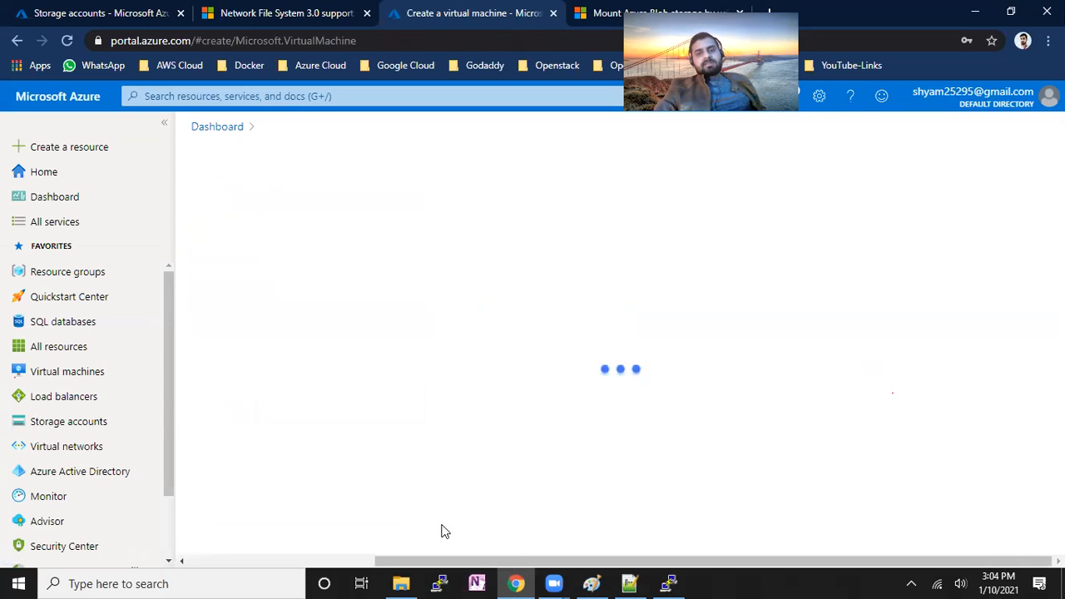
Switch to File Explorer and examine the Network location and the network drive options available for This PC.
left_click(401, 583)
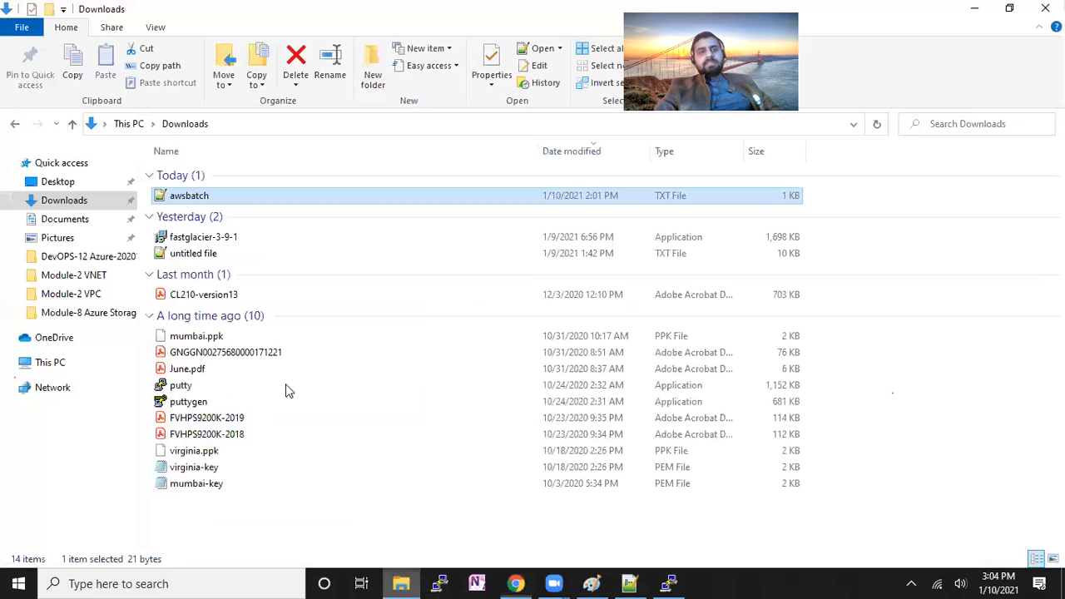
left_click(75, 363)
left_click(75, 389)
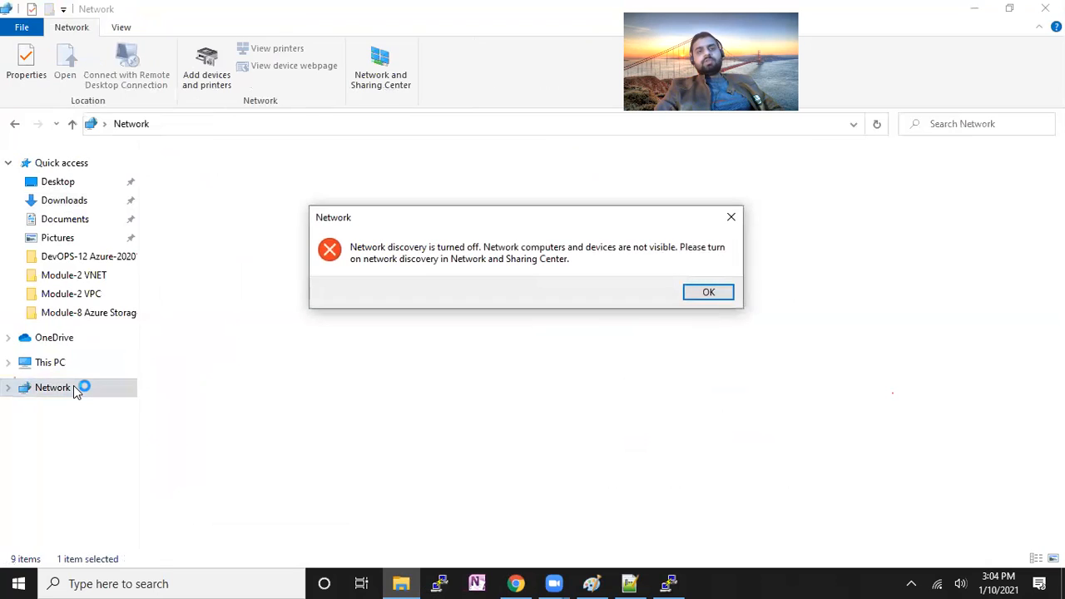
left_click(709, 293)
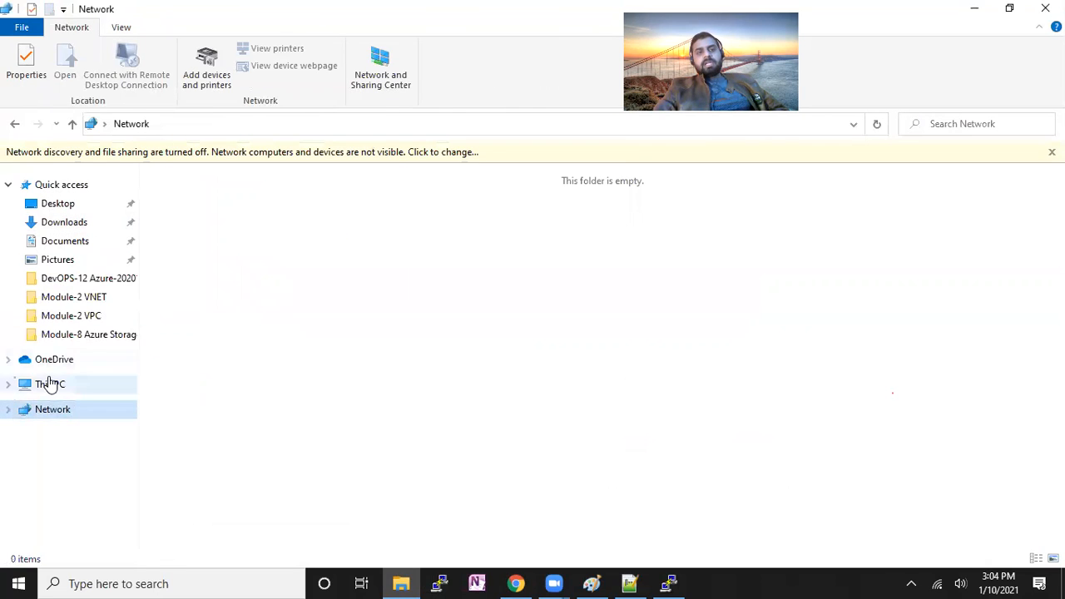
left_click(47, 382)
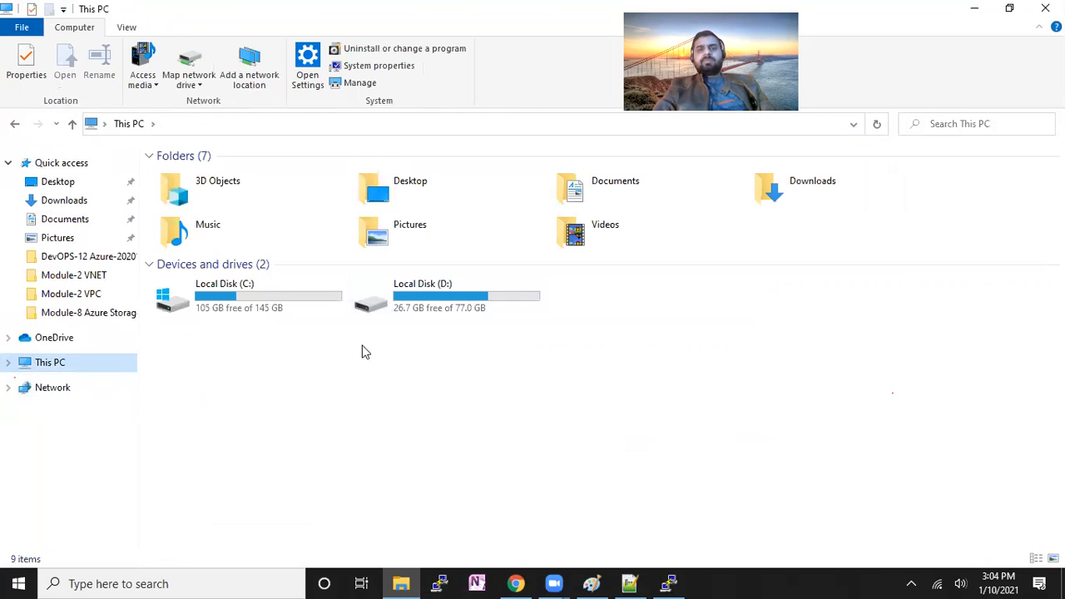
right_click(71, 365)
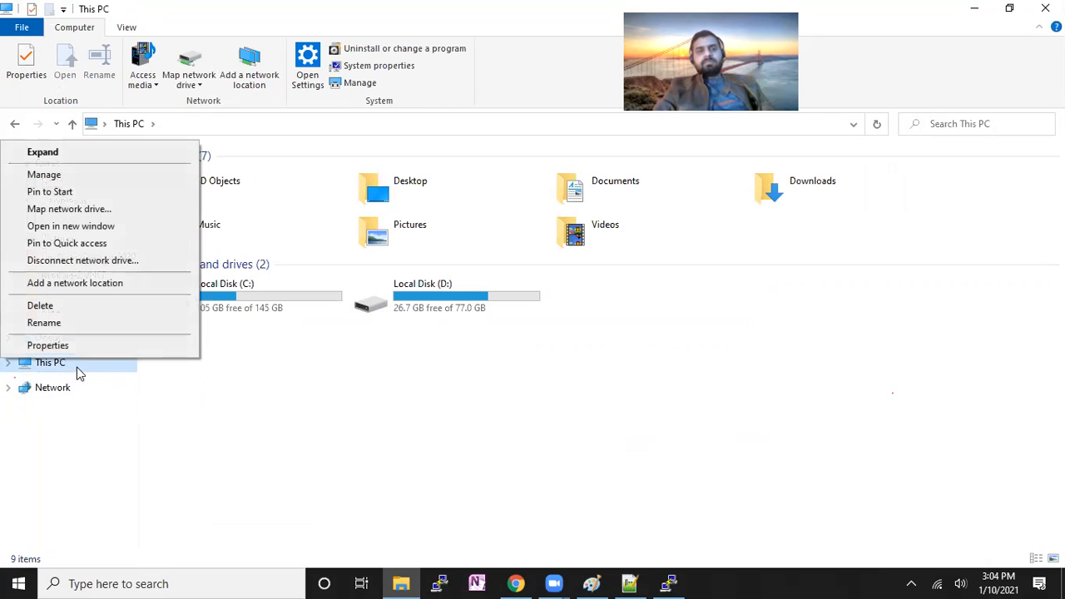
left_click(292, 422)
Return to Chrome, close the virtual machine creation form and open the bookmarked "Use Azure Files Share storage" article.
left_click(516, 583)
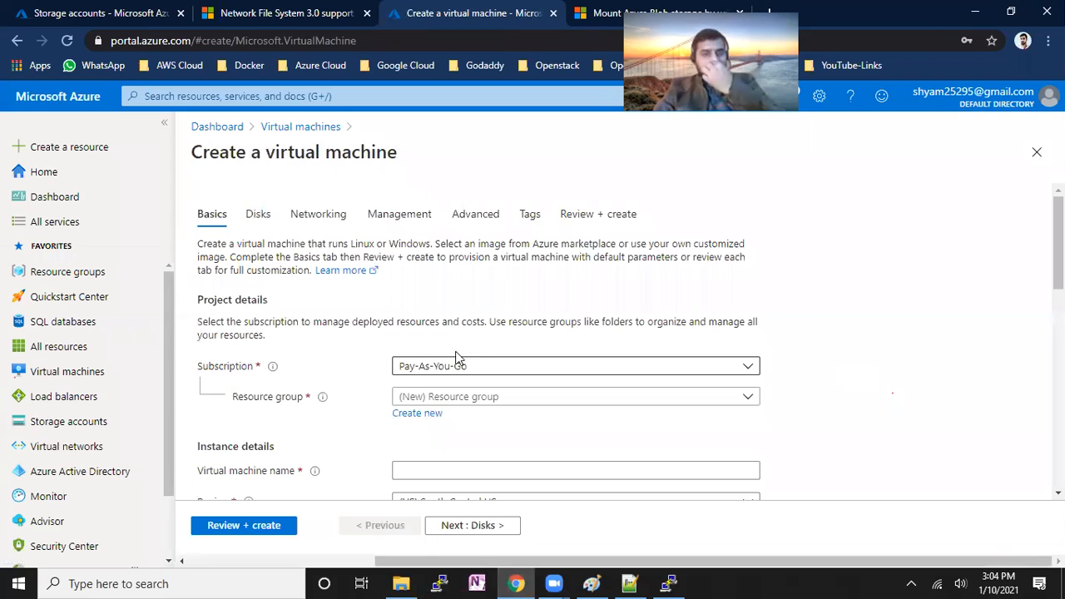
left_click(1036, 152)
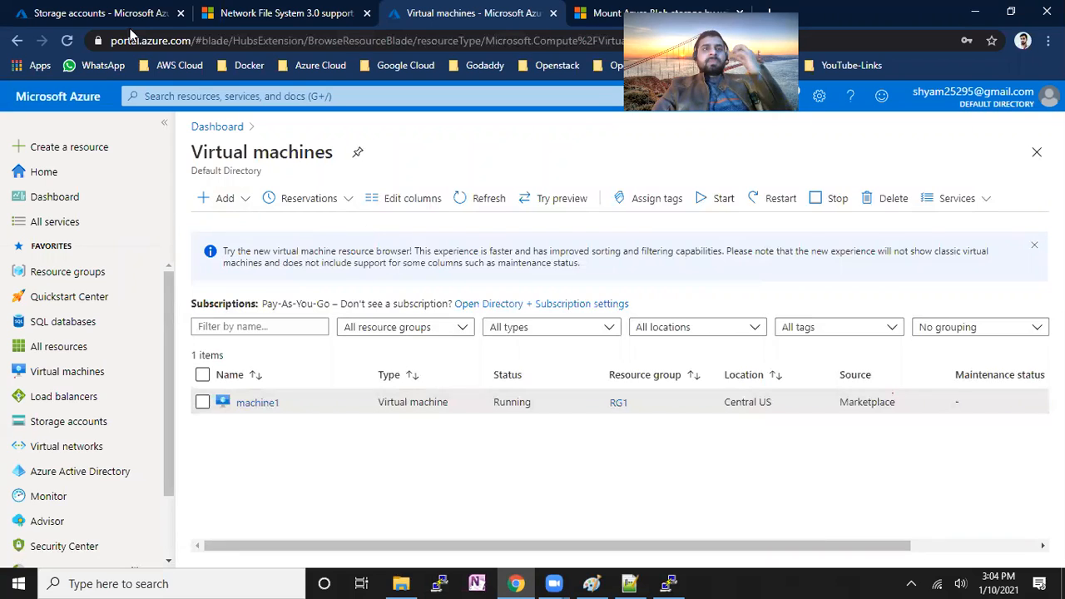
left_click(580, 10)
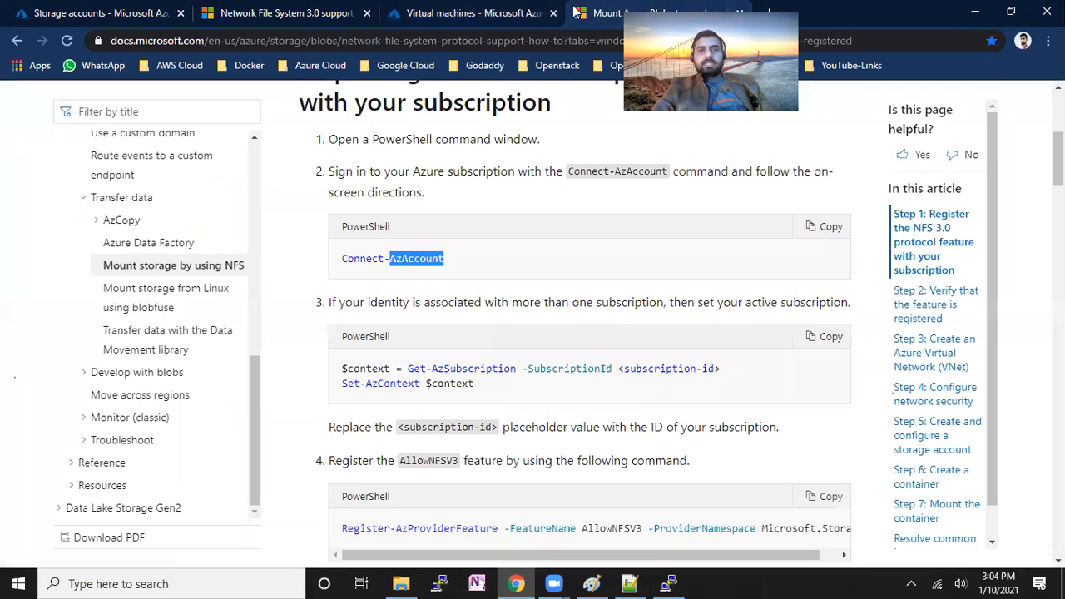
left_click(321, 65)
mouse_move(416, 238)
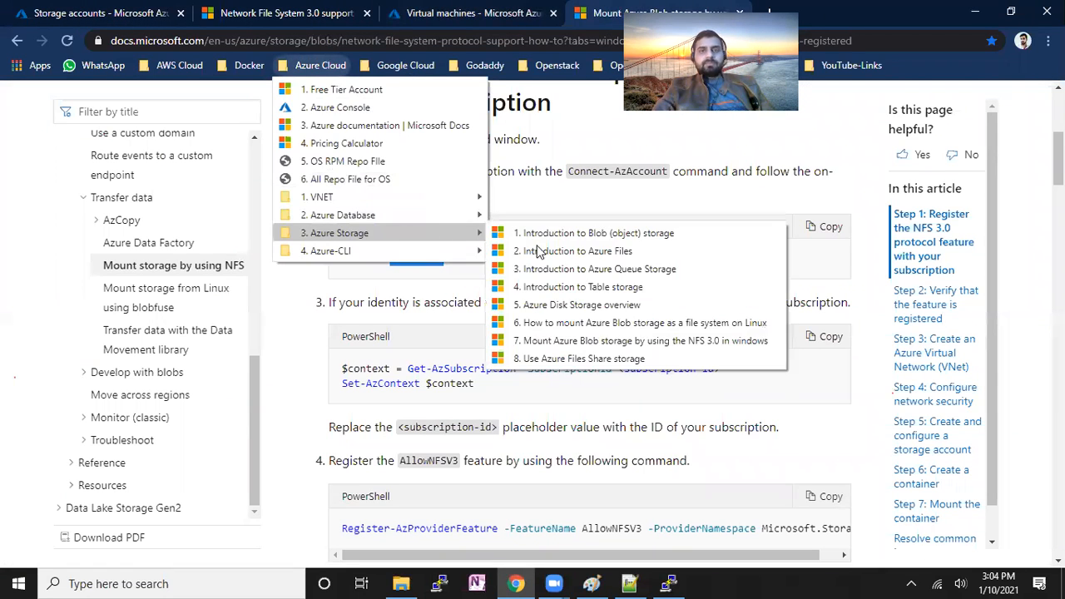
left_click(617, 358)
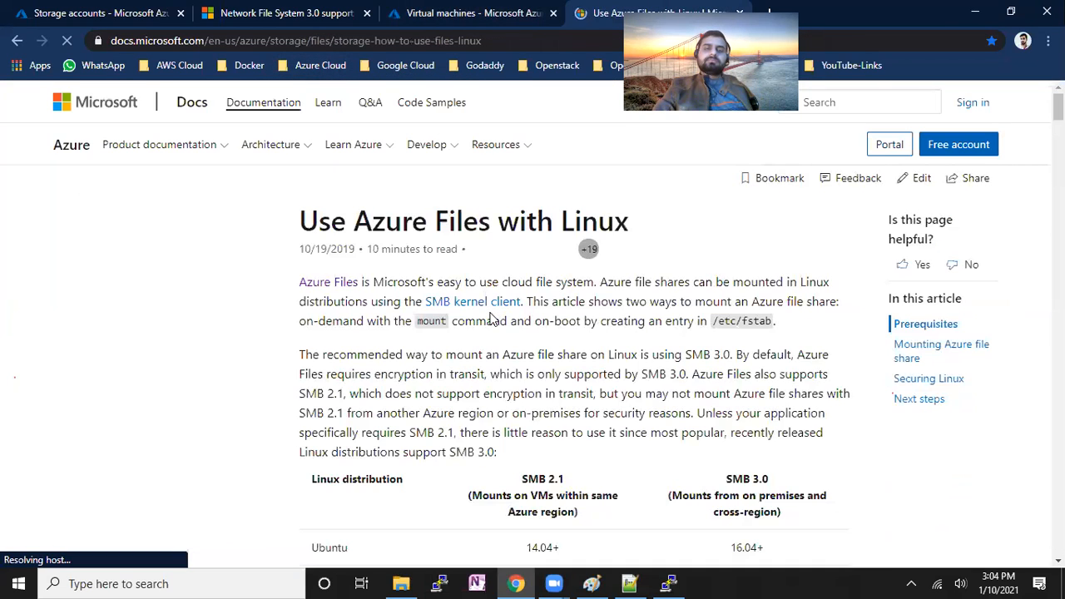
Read the "Use Azure Files with Linux" article down to the cifs-utils installation commands under Prerequisites.
left_click_drag(330, 215, 359, 214)
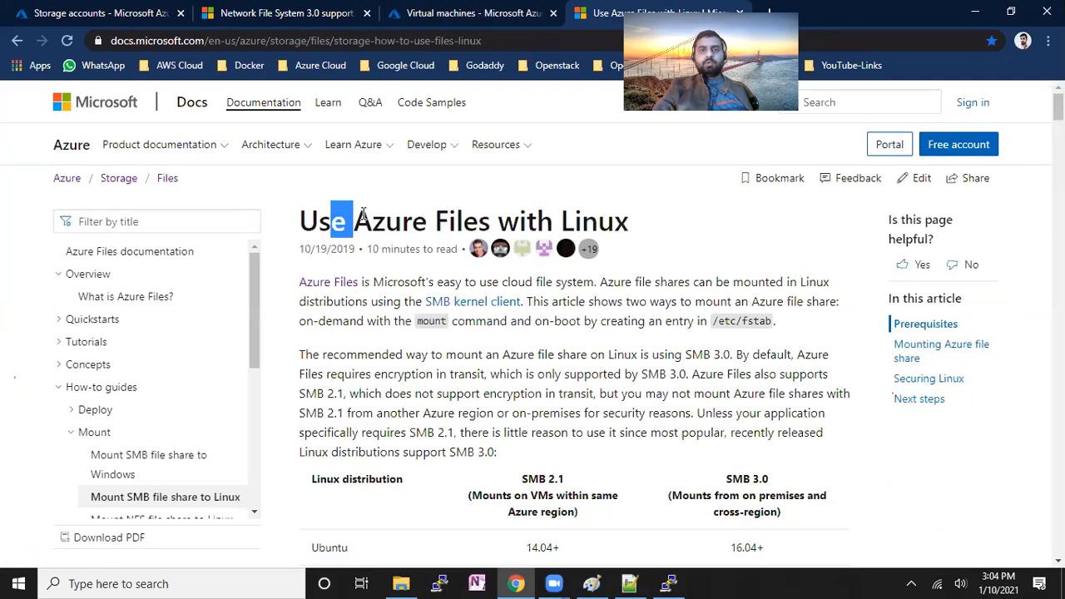
left_click_drag(430, 214, 494, 216)
left_click_drag(566, 218, 607, 219)
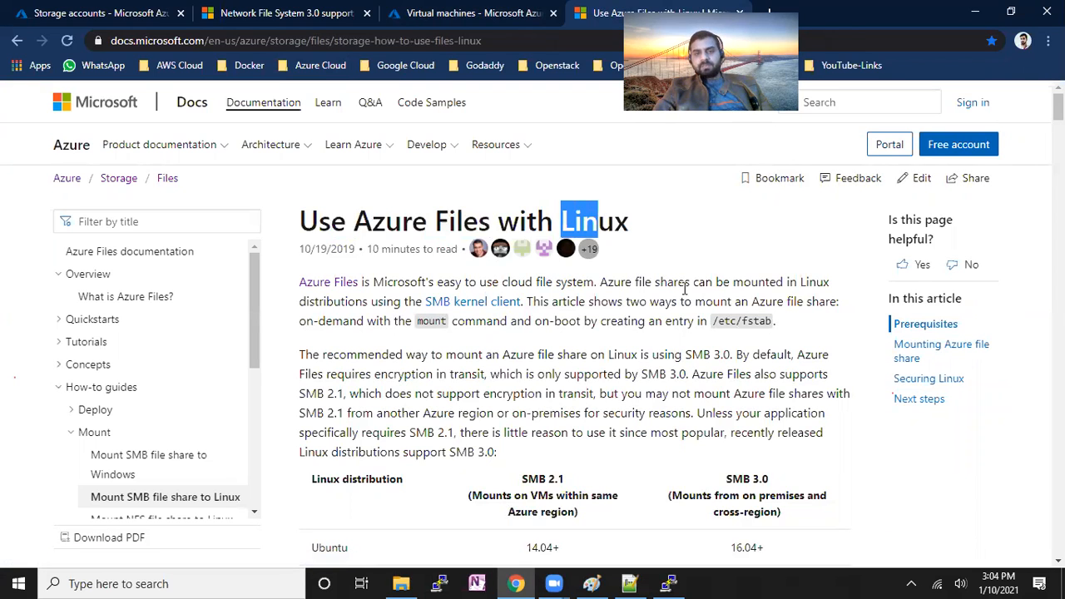
scroll(681, 332, "down", 6)
scroll(678, 350, "down", 4)
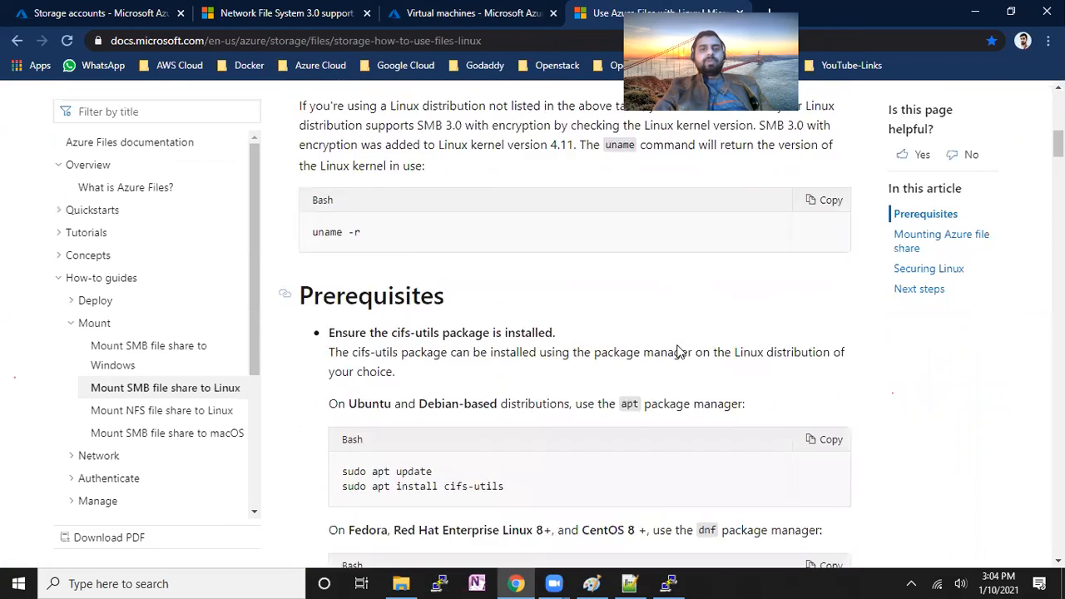
scroll(670, 349, "down", 2)
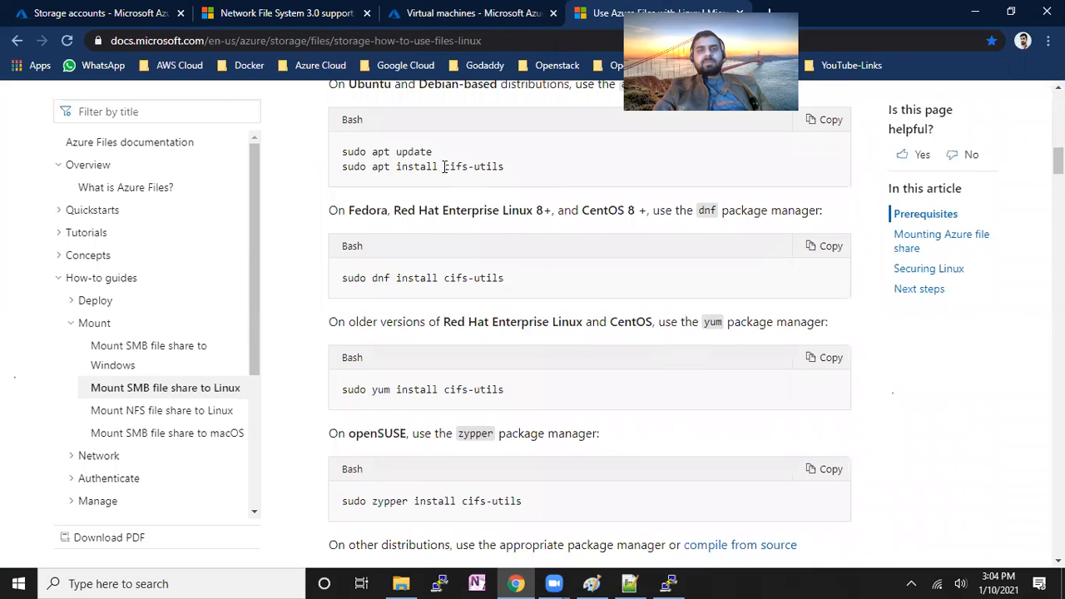
left_click_drag(397, 166, 502, 166)
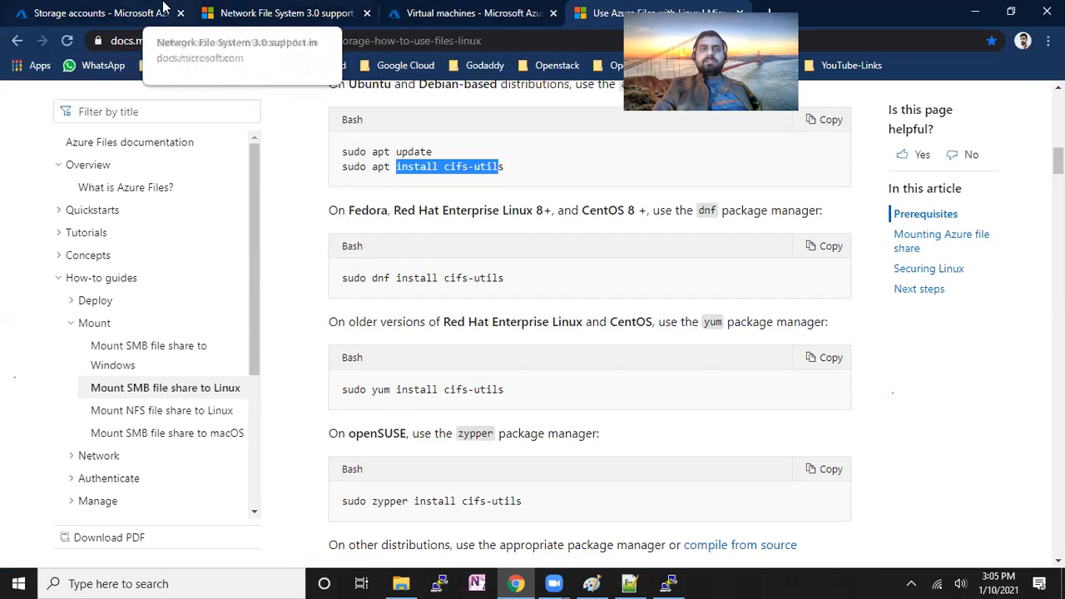
Open the file shares of the StorageV2 account krnetwork1 in the Azure portal and check the share capacity.
left_click(100, 12)
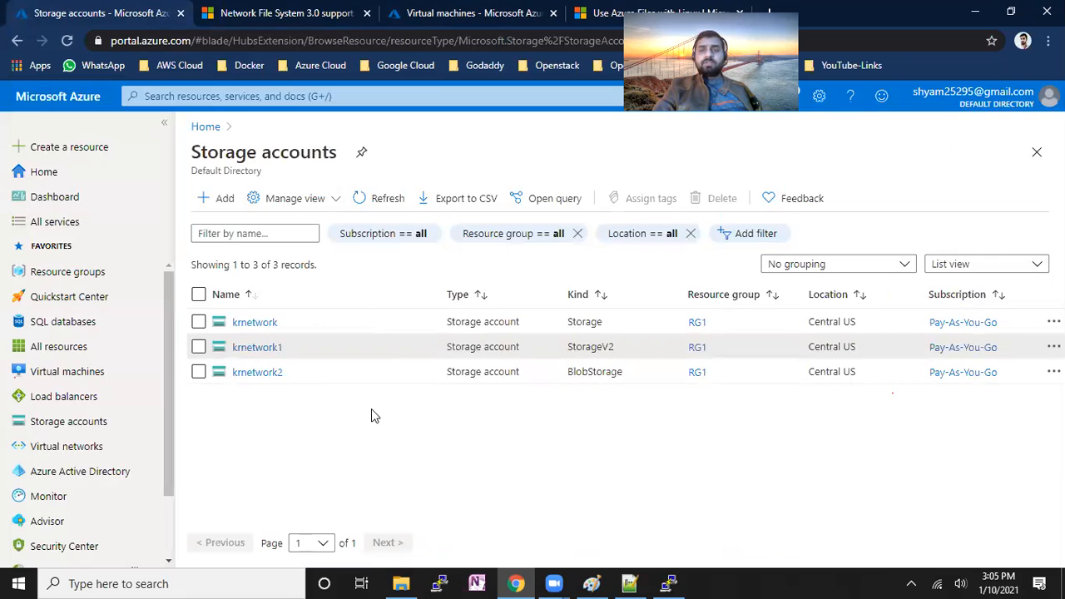
left_click_drag(573, 346, 614, 346)
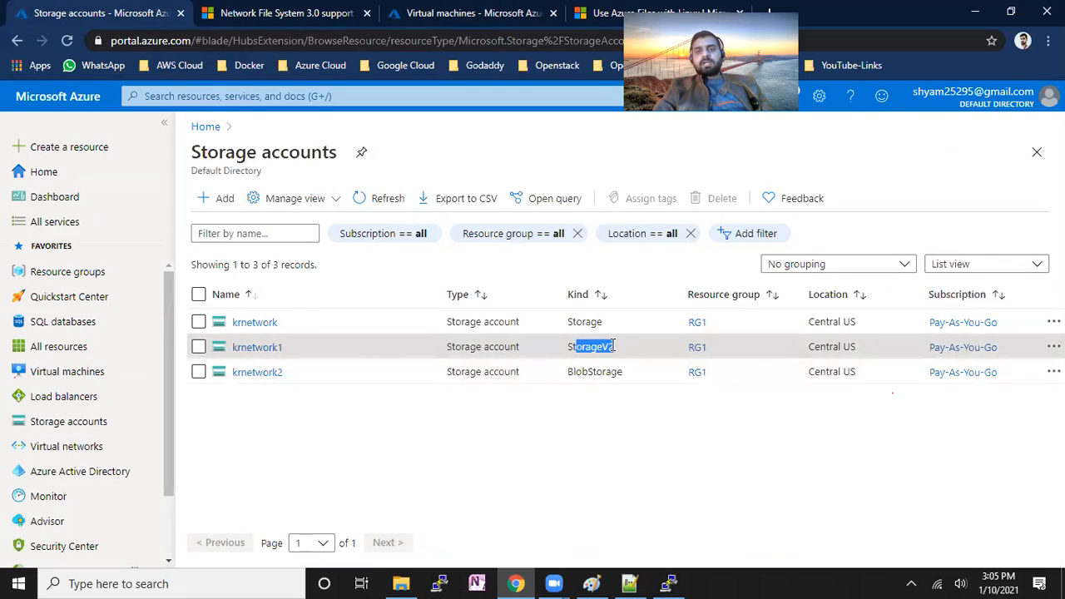
left_click(254, 347)
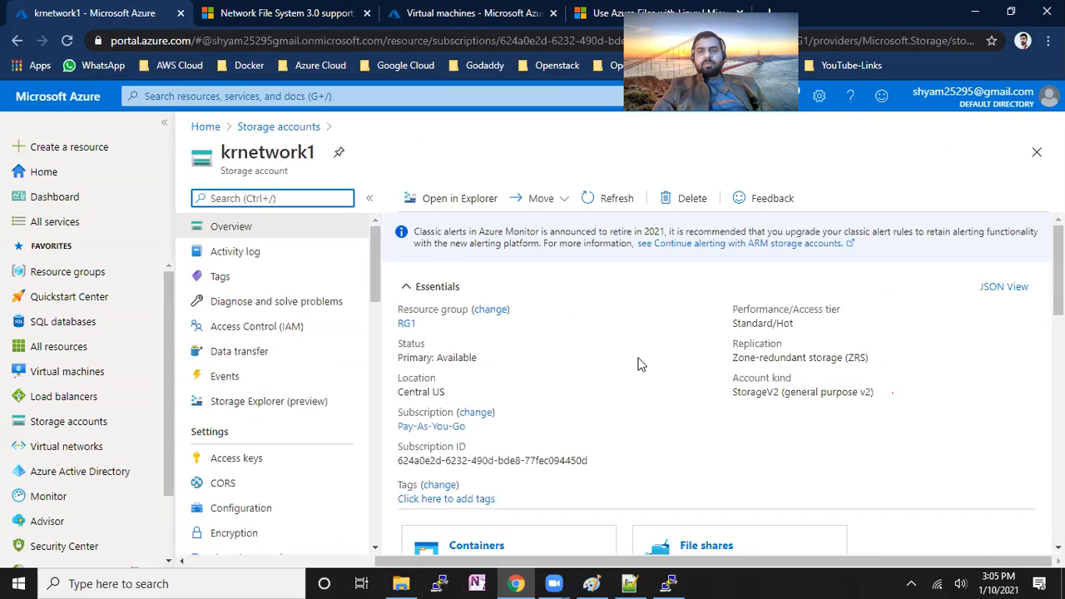
scroll(711, 327, "down", 3)
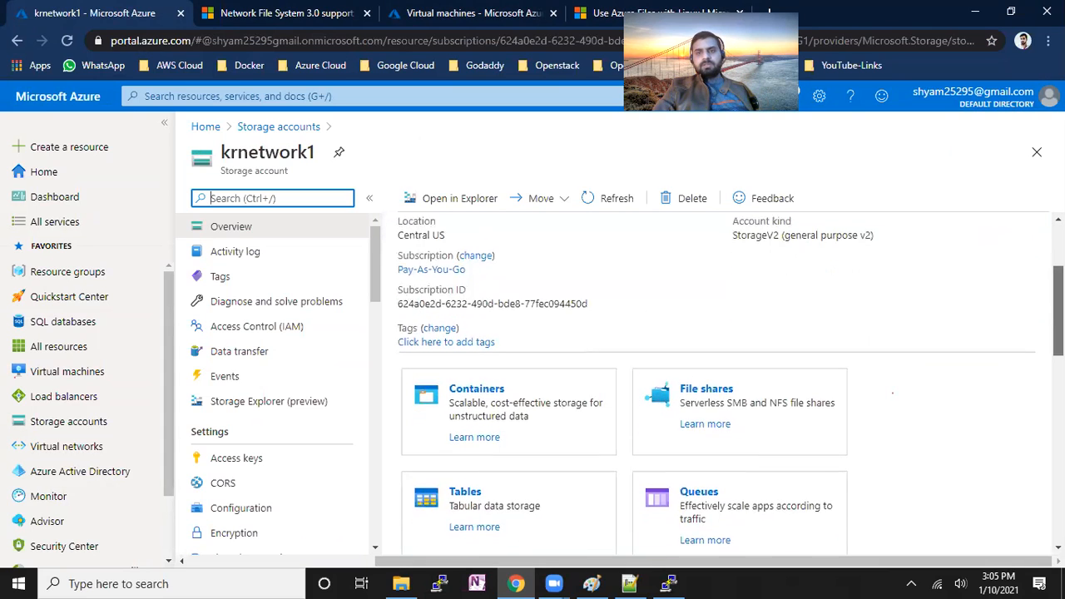
left_click(725, 356)
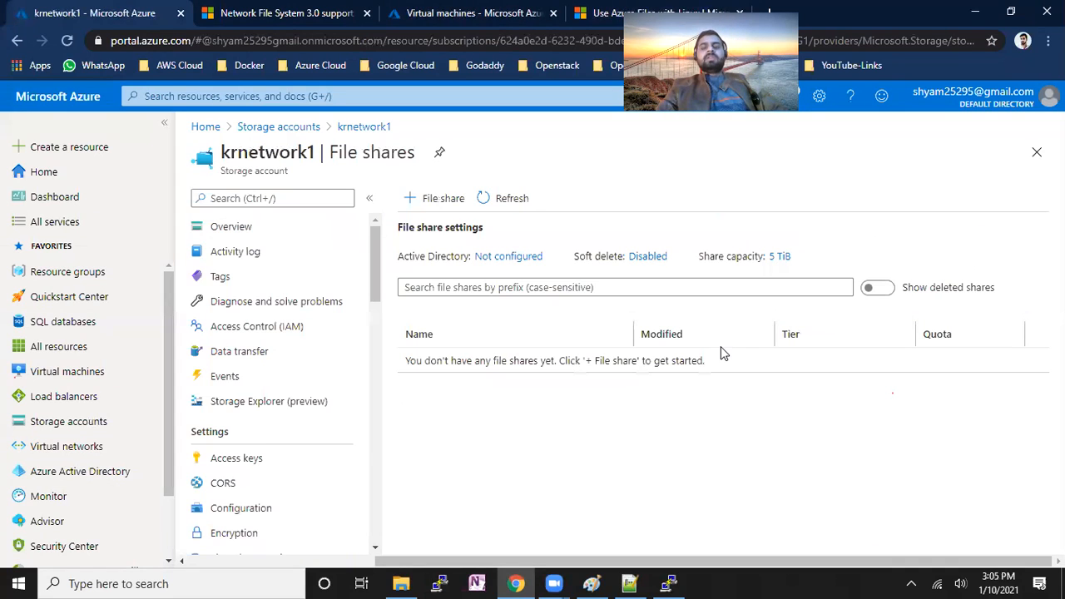
left_click_drag(714, 257, 750, 257)
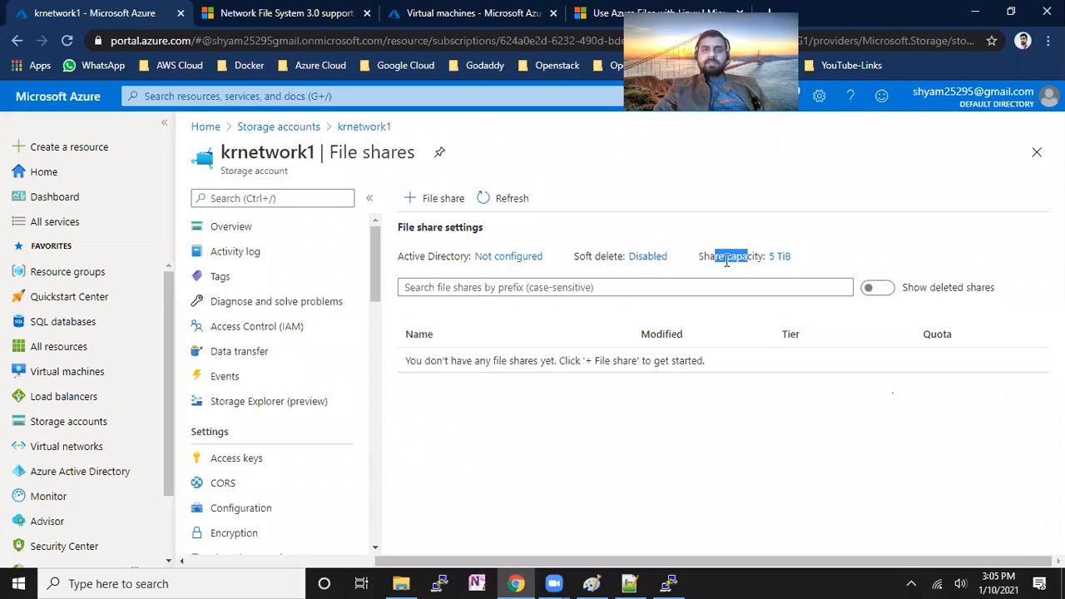
left_click_drag(796, 258, 759, 257)
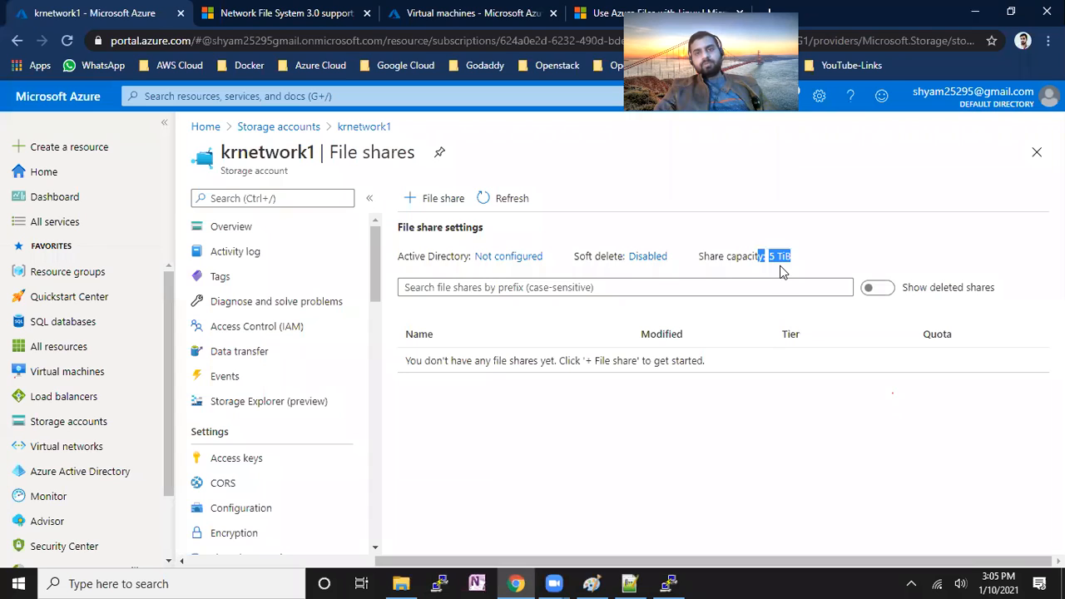
Start a new file share in krnetwork1 and enter FileShare1 as its name.
left_click(448, 202)
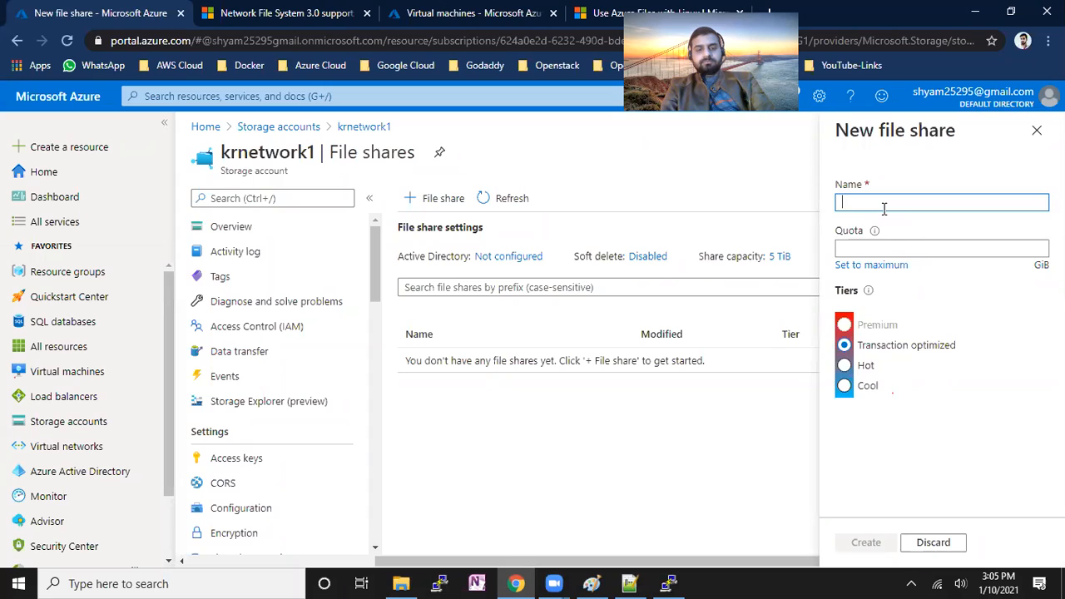
type("Sh")
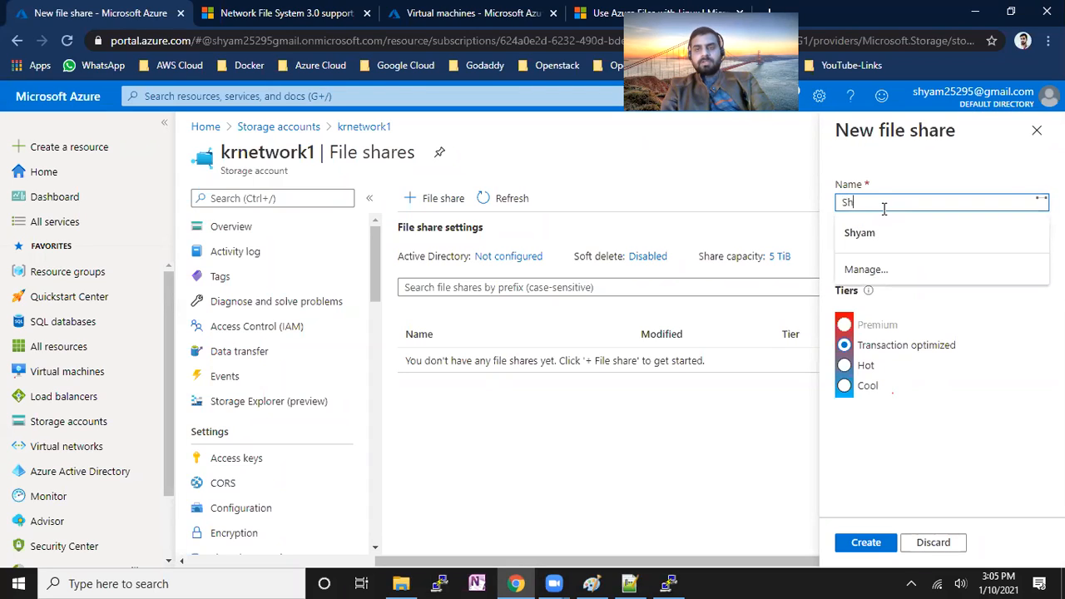
type("are1")
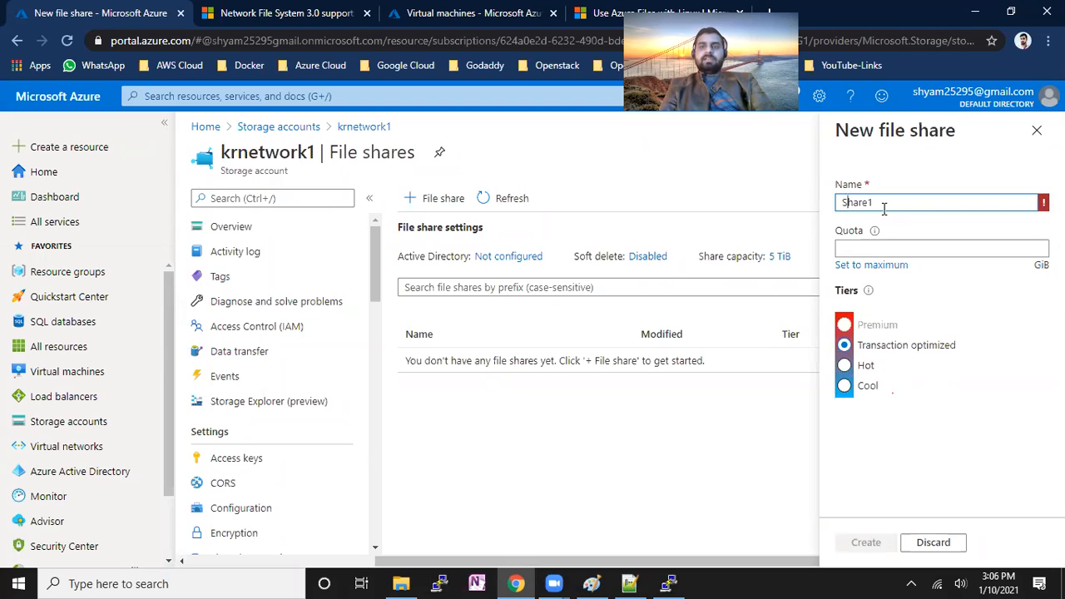
key("Home")
type("Fil")
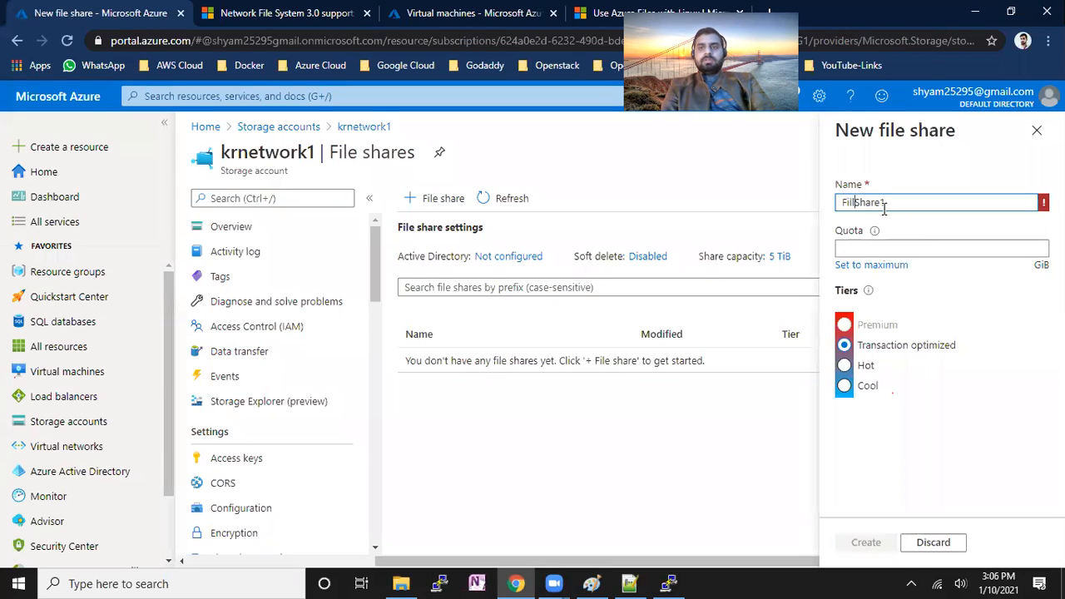
type("e")
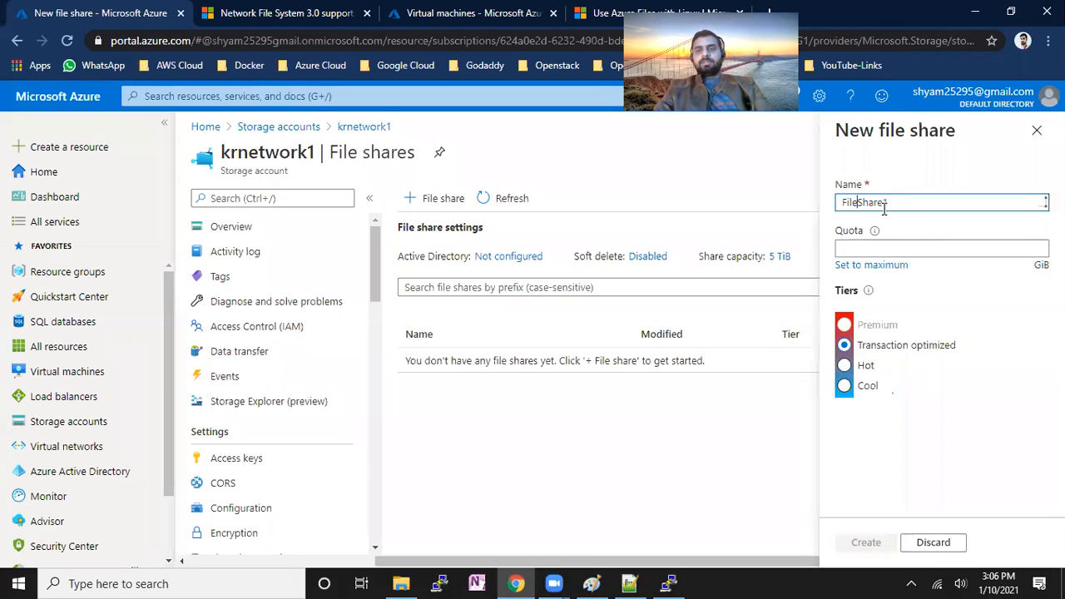
Try the maximum quota and a 5 GiB quota for the new file share.
left_click(945, 248)
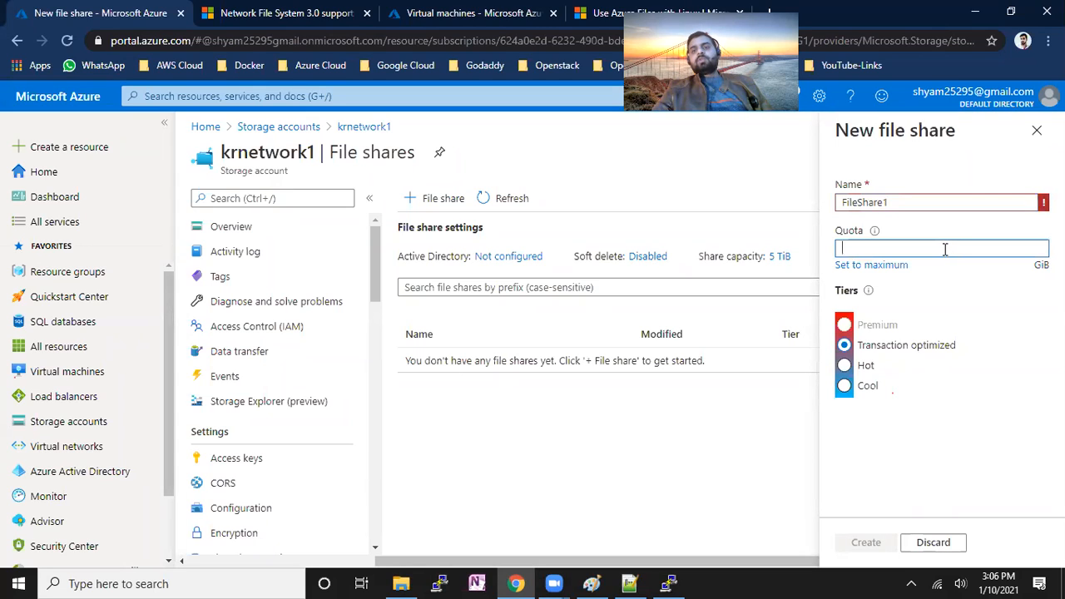
left_click(890, 266)
left_click_drag(865, 249, 842, 248)
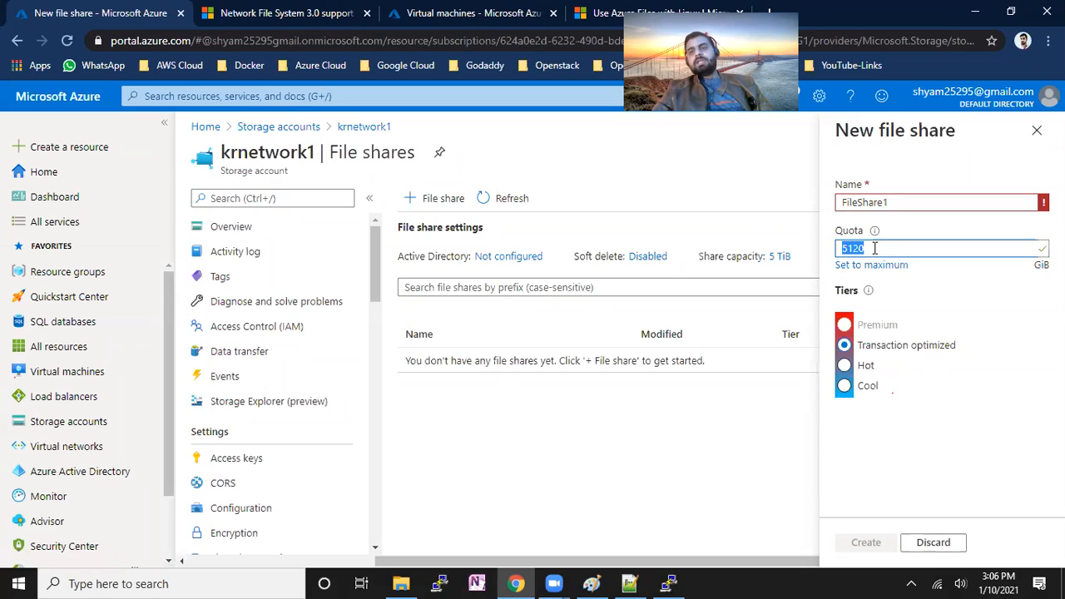
type("5")
left_click(904, 170)
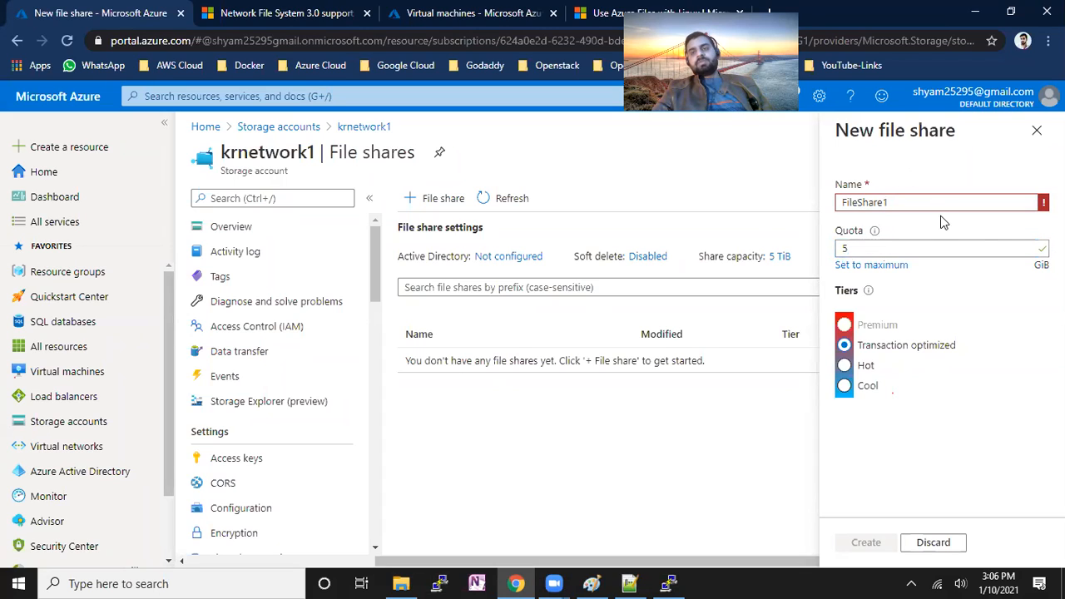
Set the new file share's quota to 10 GiB.
left_click(872, 249)
key("BackSpace")
type("10")
left_click(904, 172)
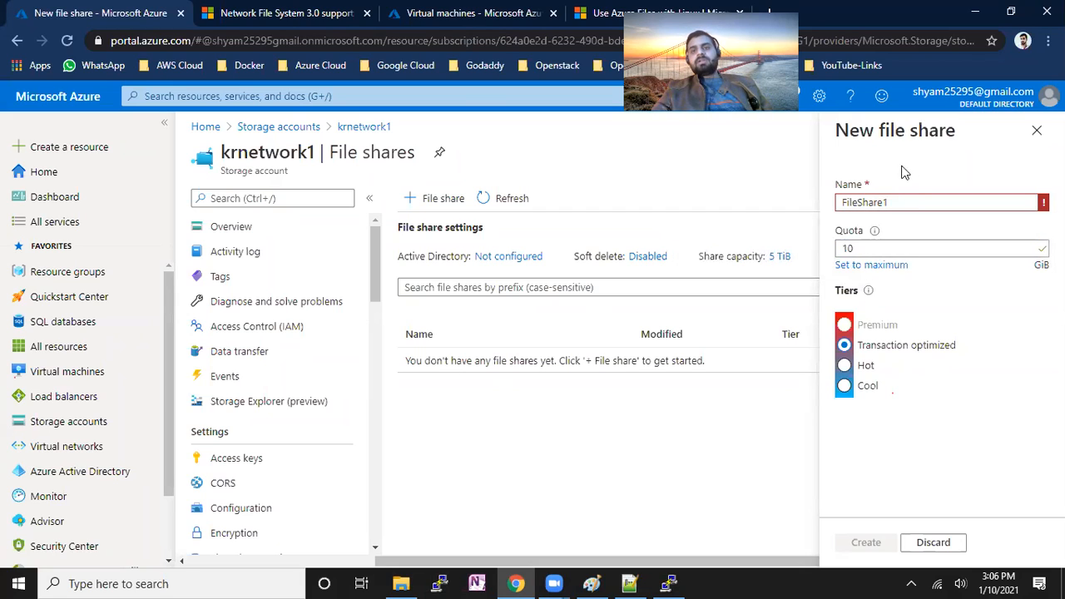
Try the Cool and Hot tiers for the new file share and return to Transaction optimized.
mouse_move(869, 293)
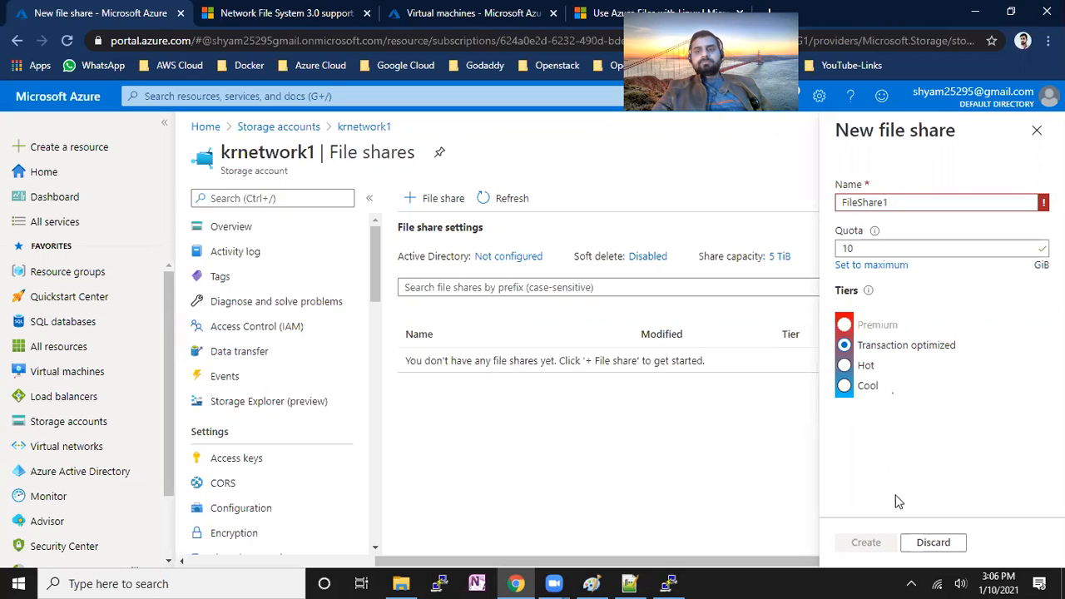
left_click(867, 386)
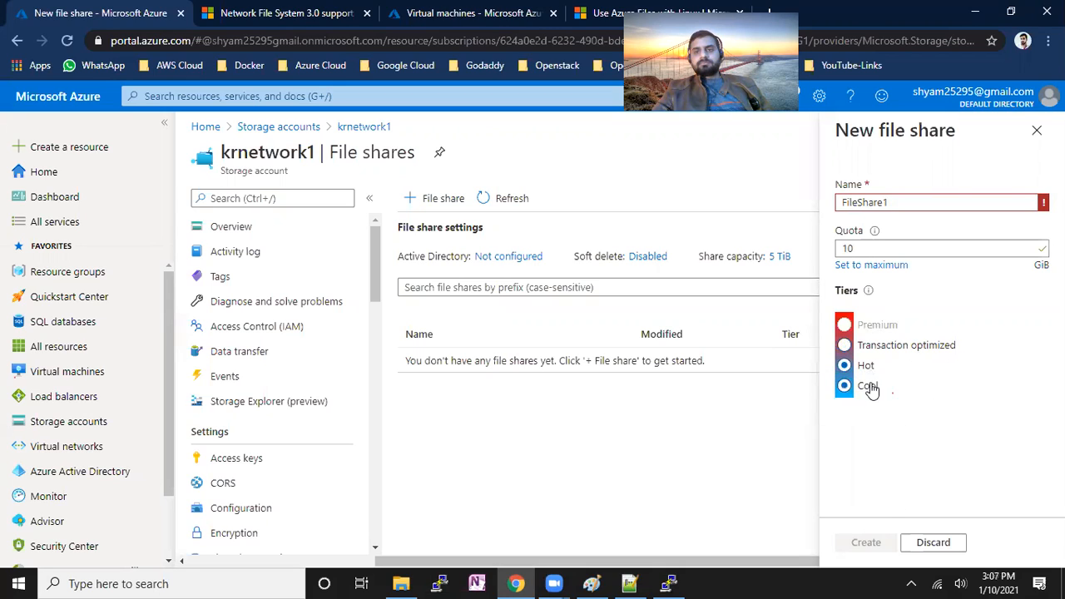
left_click(867, 368)
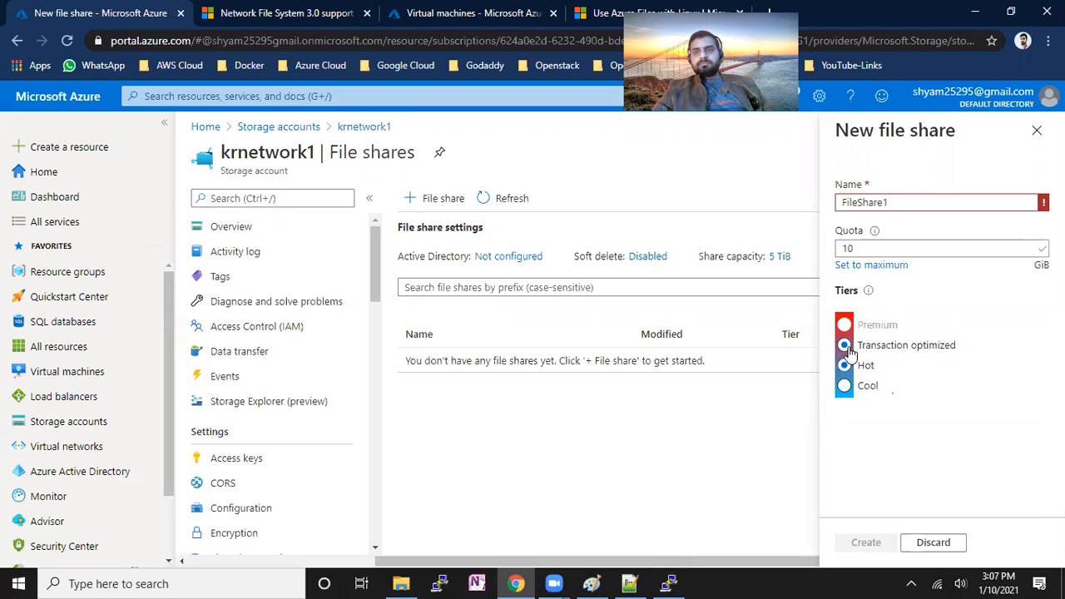
mouse_move(907, 202)
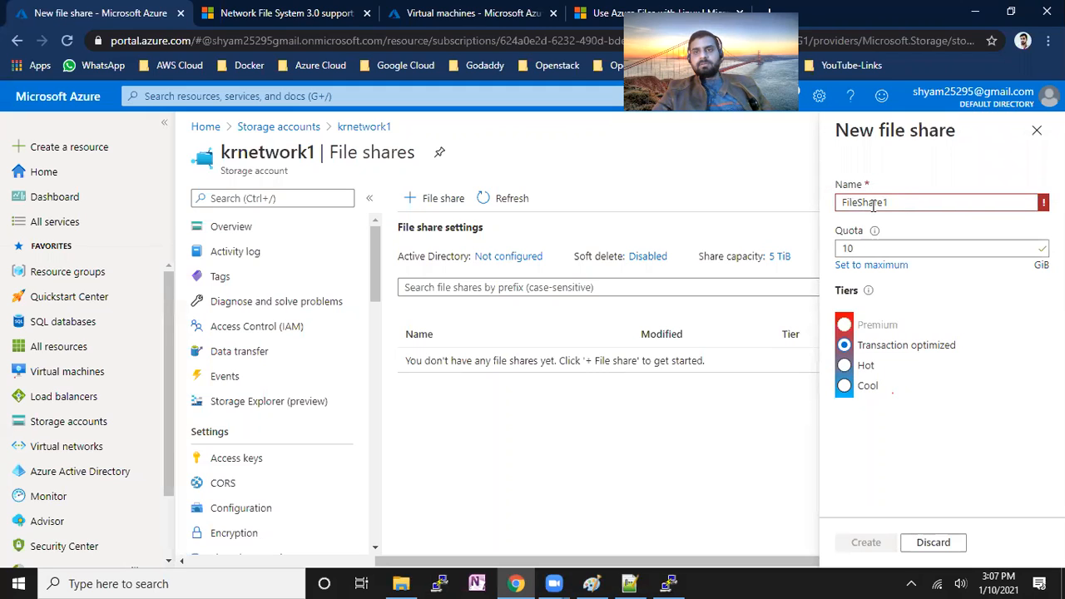
Change the new file share's name to fileshare1 and create the share.
left_click_drag(908, 202, 811, 199)
type("fileshare1")
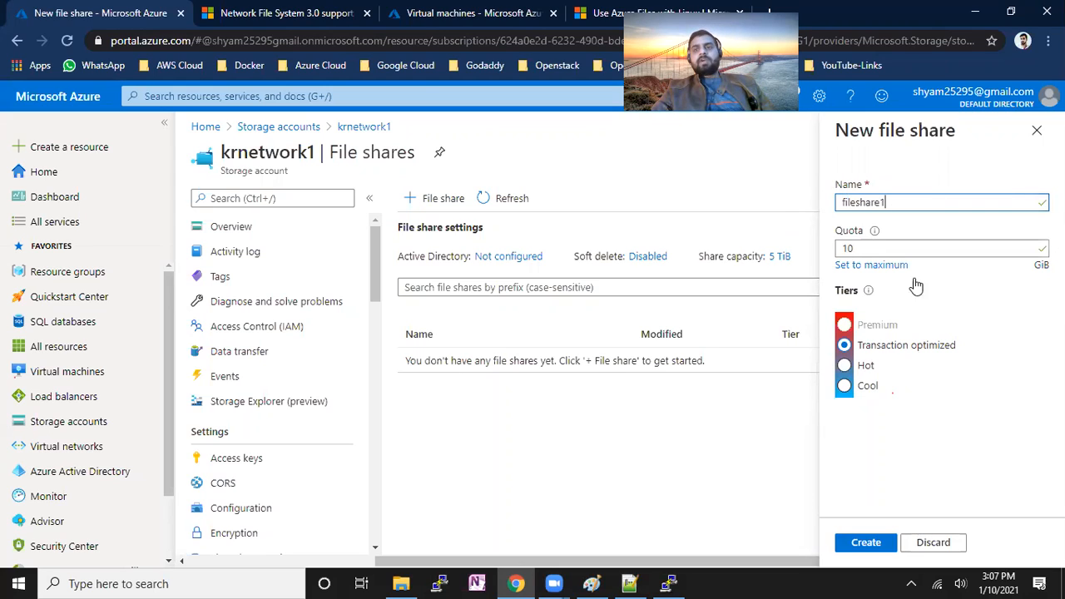
left_click(875, 542)
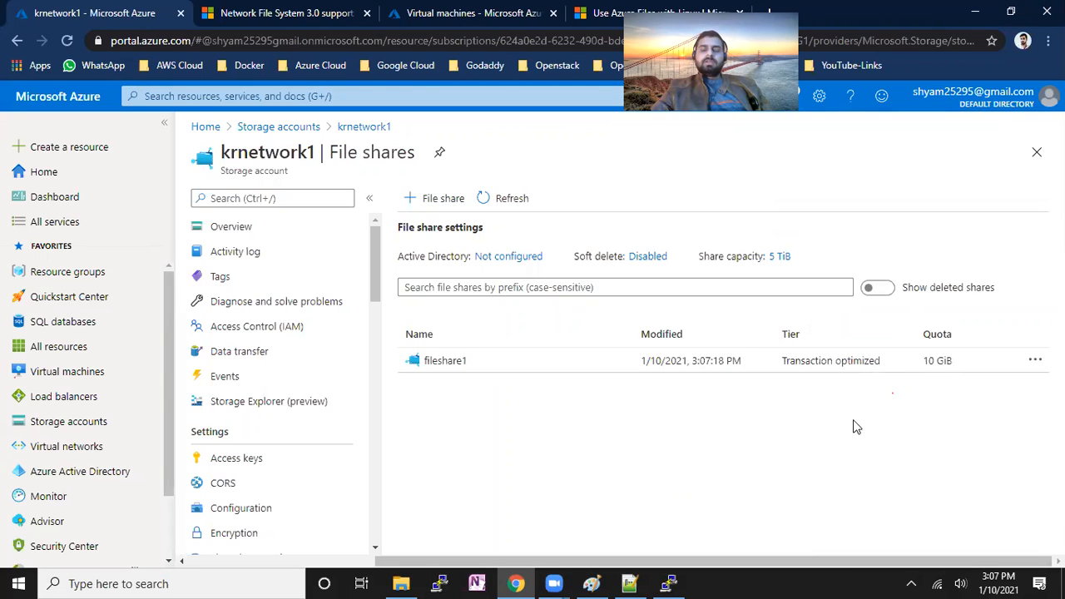
Open fileshare1 and check its quota setting, leaving it without saving.
left_click(445, 363)
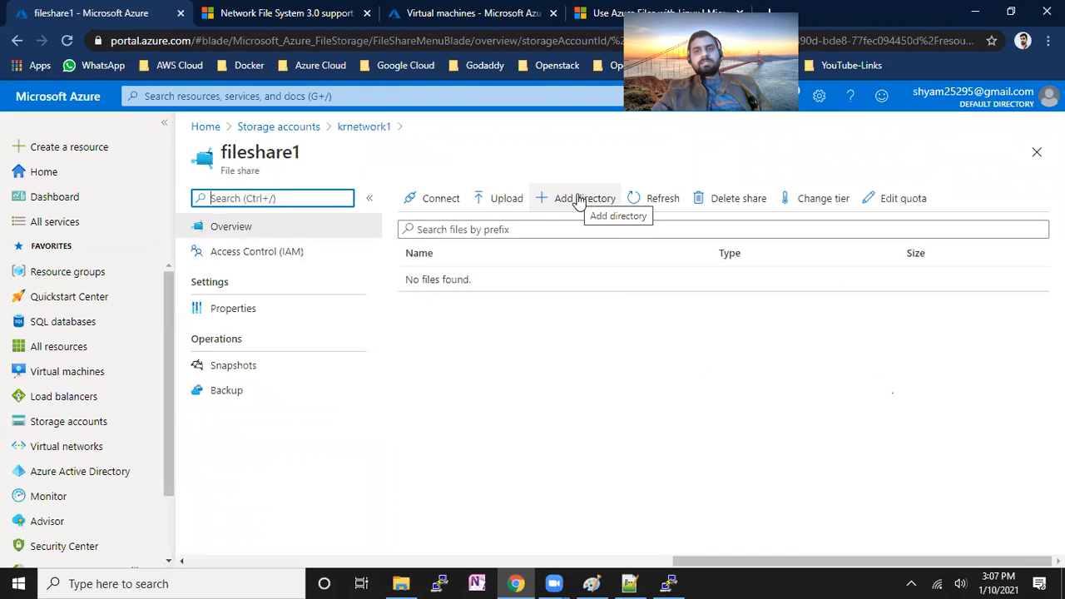
left_click(898, 204)
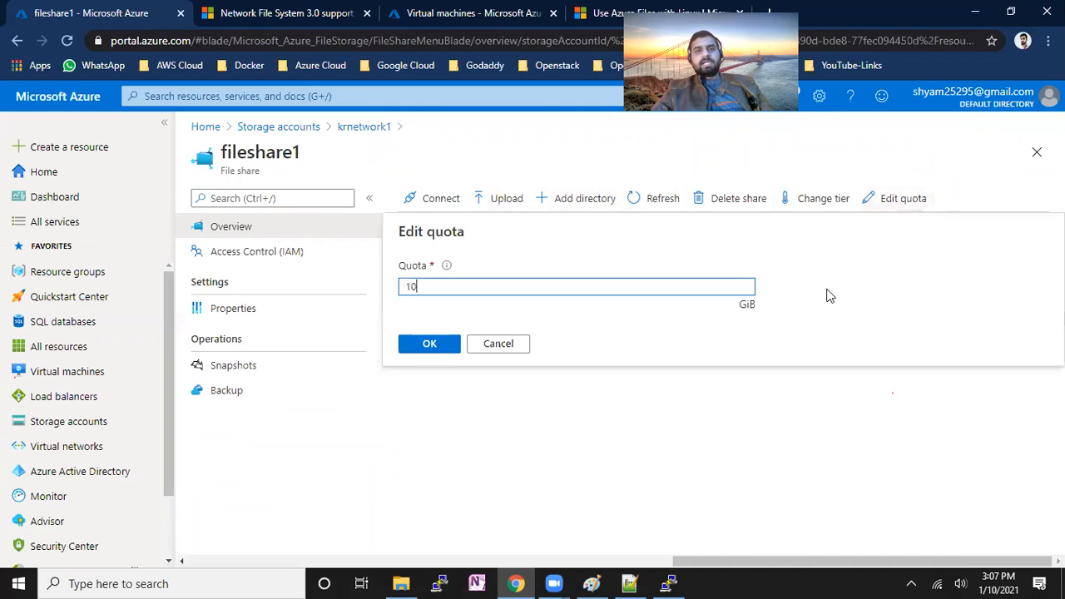
left_click(498, 343)
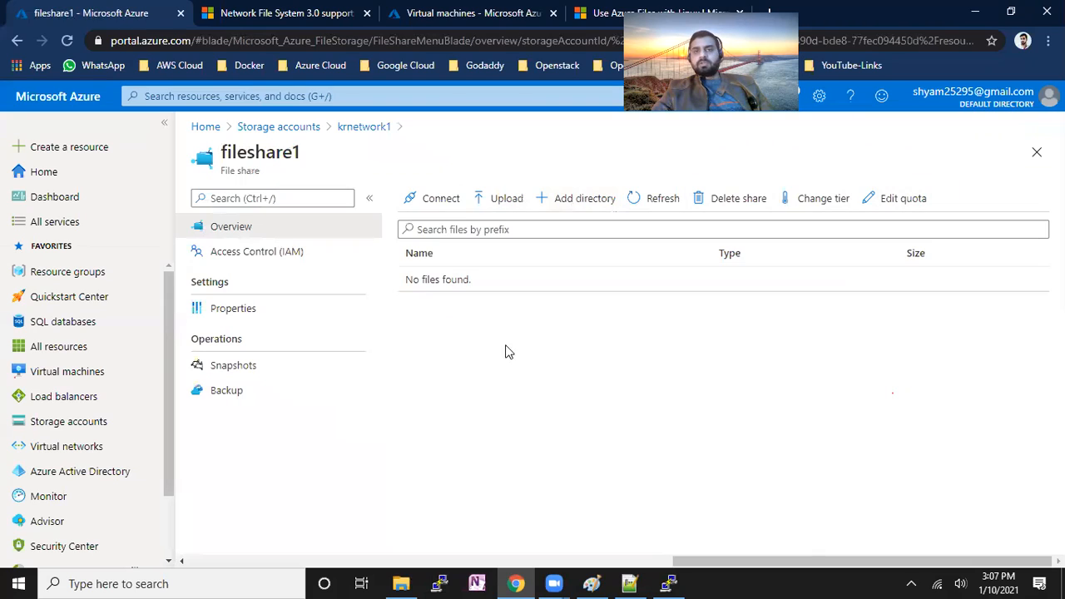
Upload the image Client Endpoint VPN from the Module-2 VPC folder to fileshare1.
left_click(505, 203)
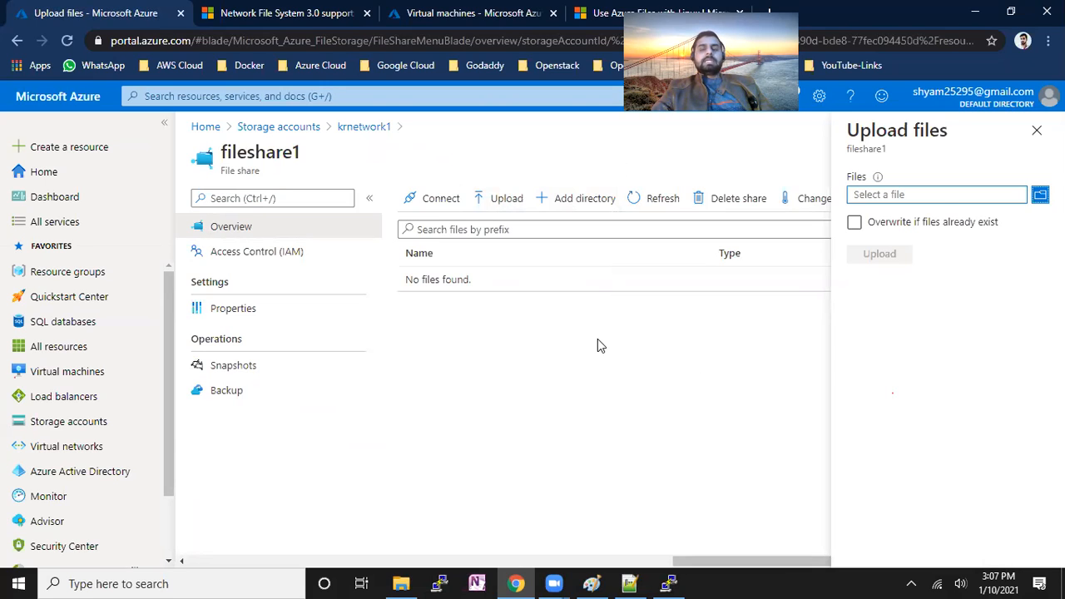
left_click(1040, 194)
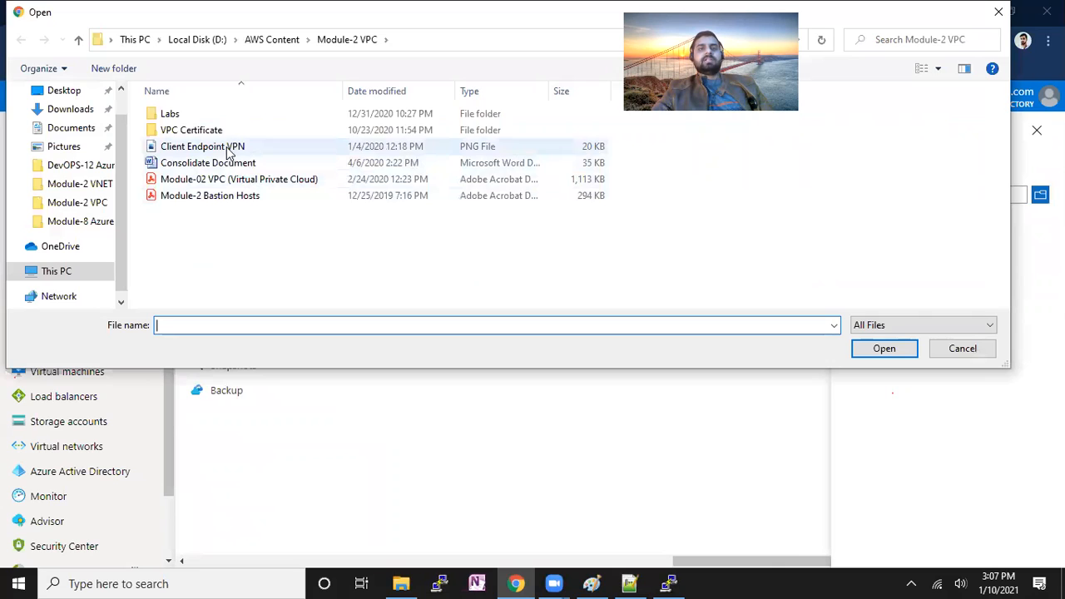
double_click(229, 149)
left_click(873, 259)
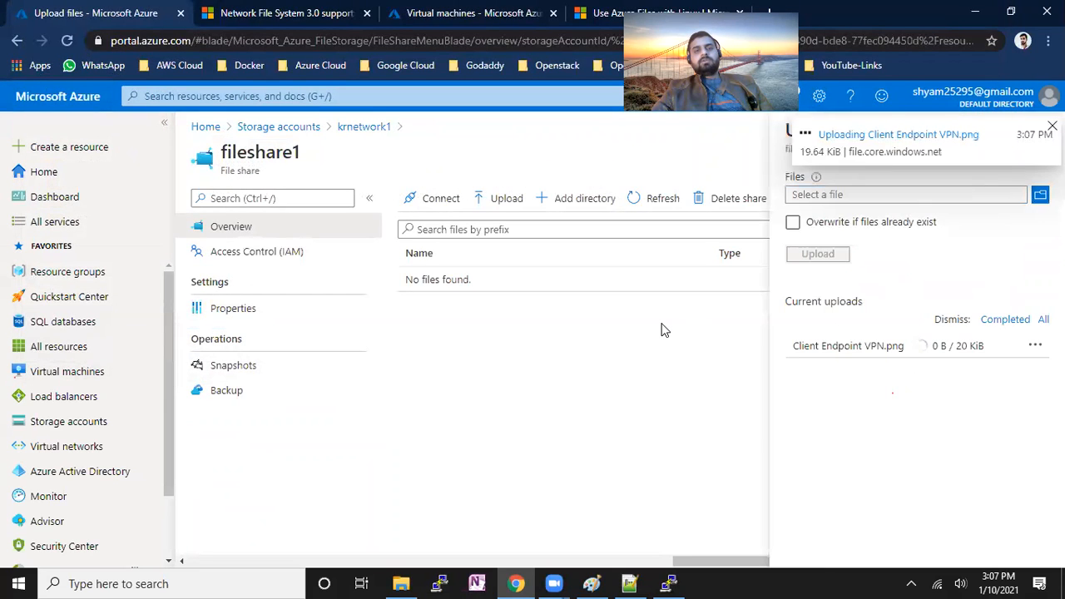
Look at fileshare1's snapshots and return to the share's overview to check its files.
left_click(260, 366)
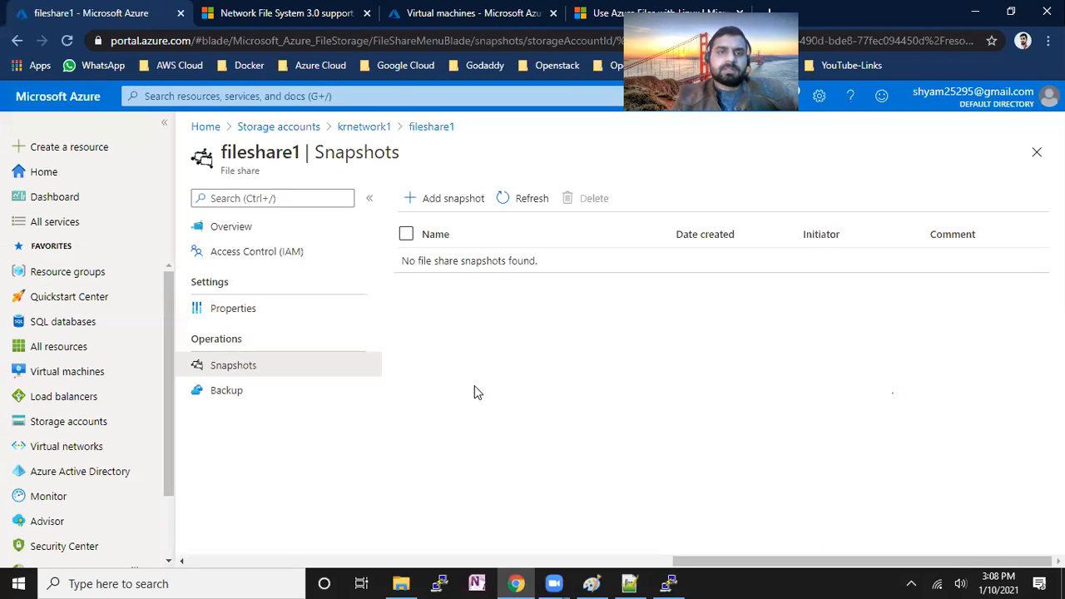
left_click(231, 226)
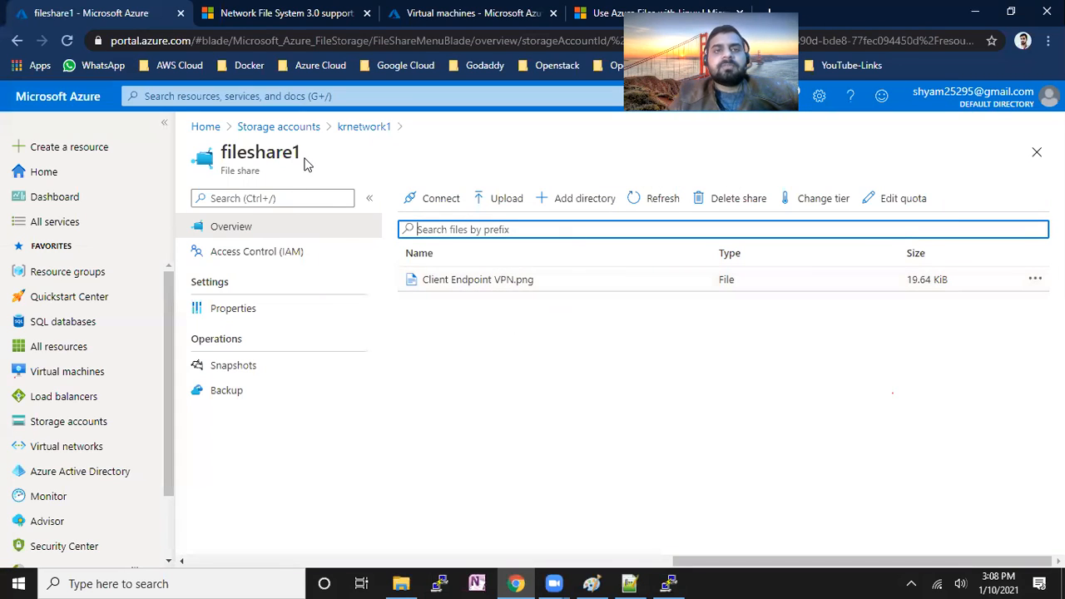
left_click_drag(306, 156, 209, 164)
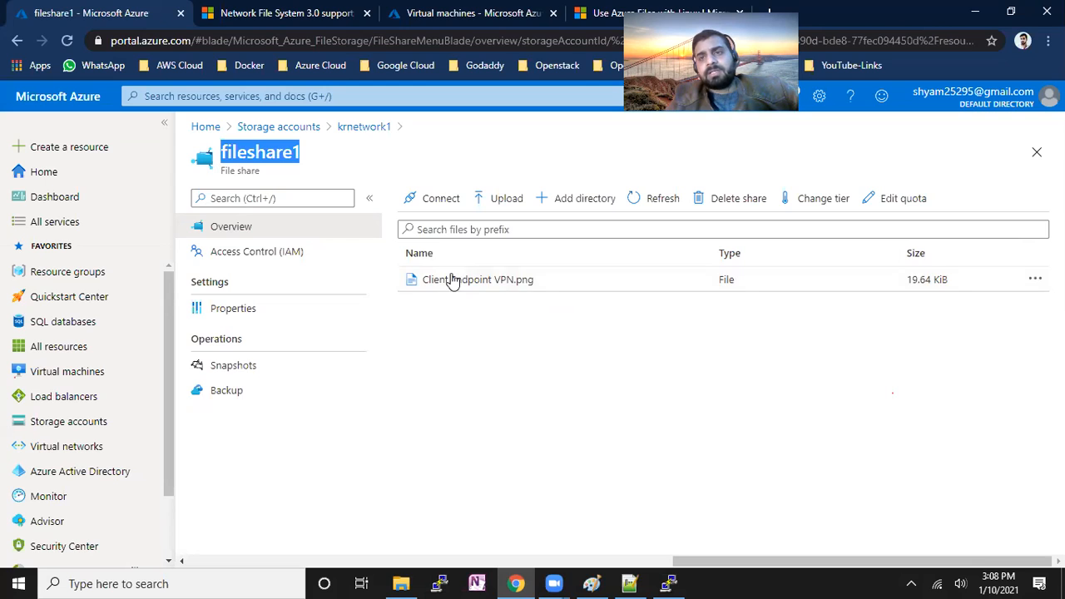
Look through fileshare1's connection instructions for Linux and macOS, ending on those for Windows.
left_click(438, 204)
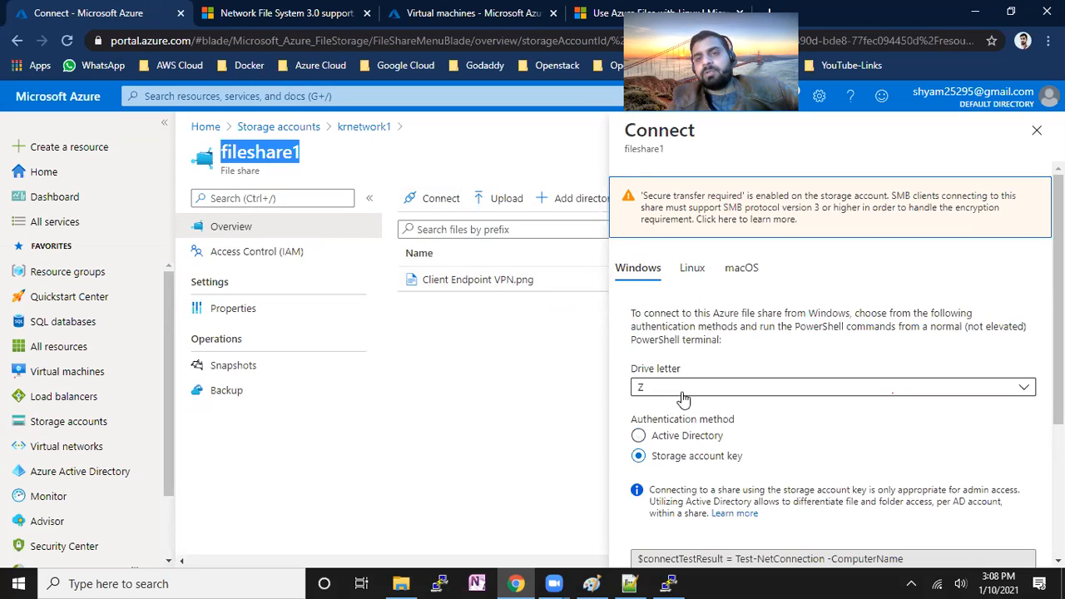
left_click(692, 270)
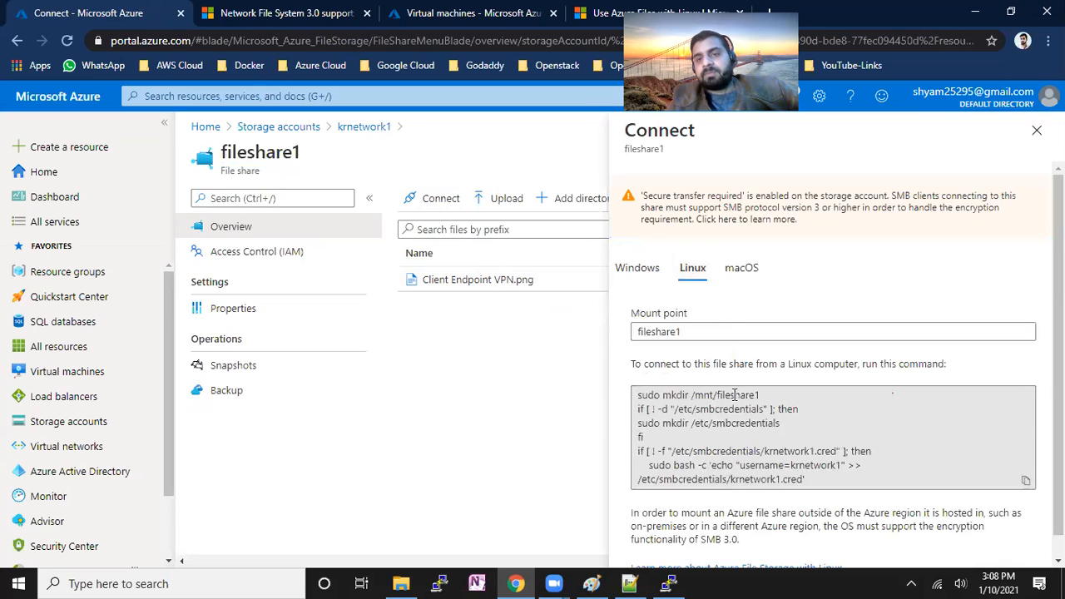
left_click(746, 277)
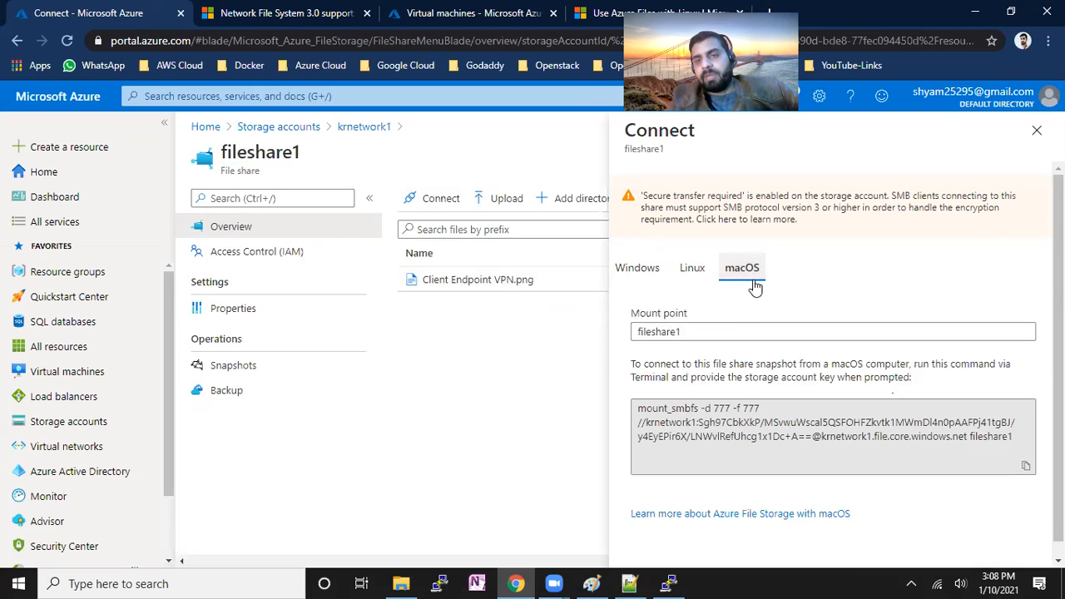
left_click(639, 274)
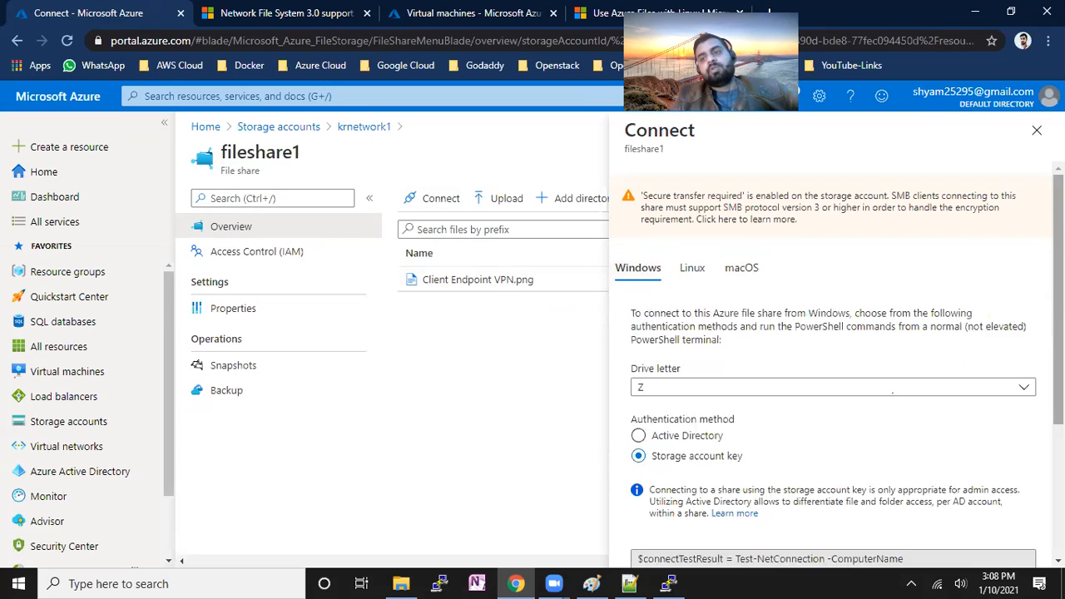
Set the drive letter in the Windows connection settings to U.
scroll(892, 391, "down", 2)
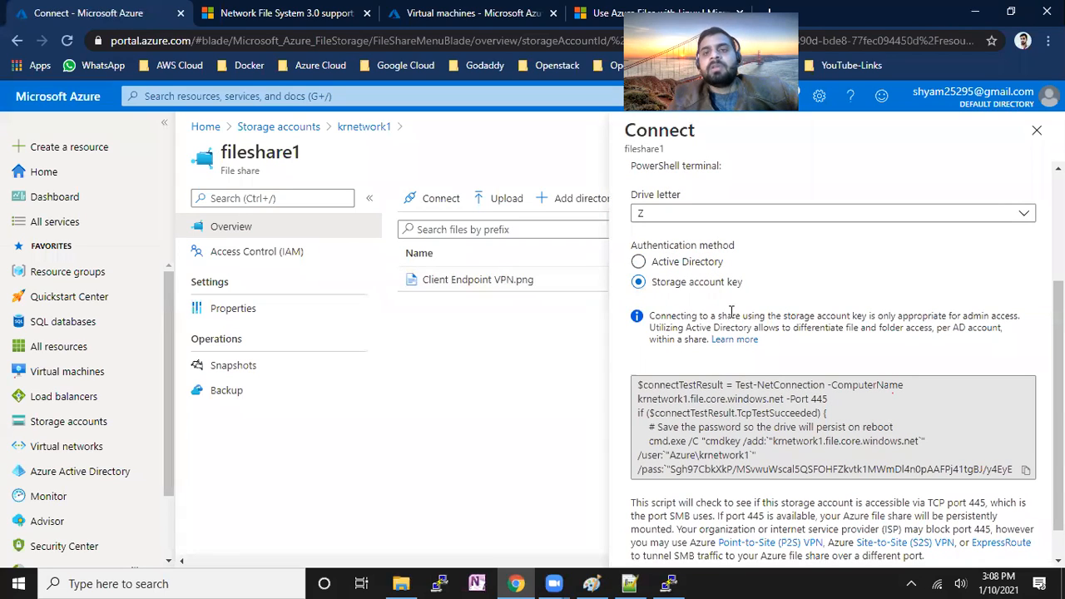
left_click(679, 213)
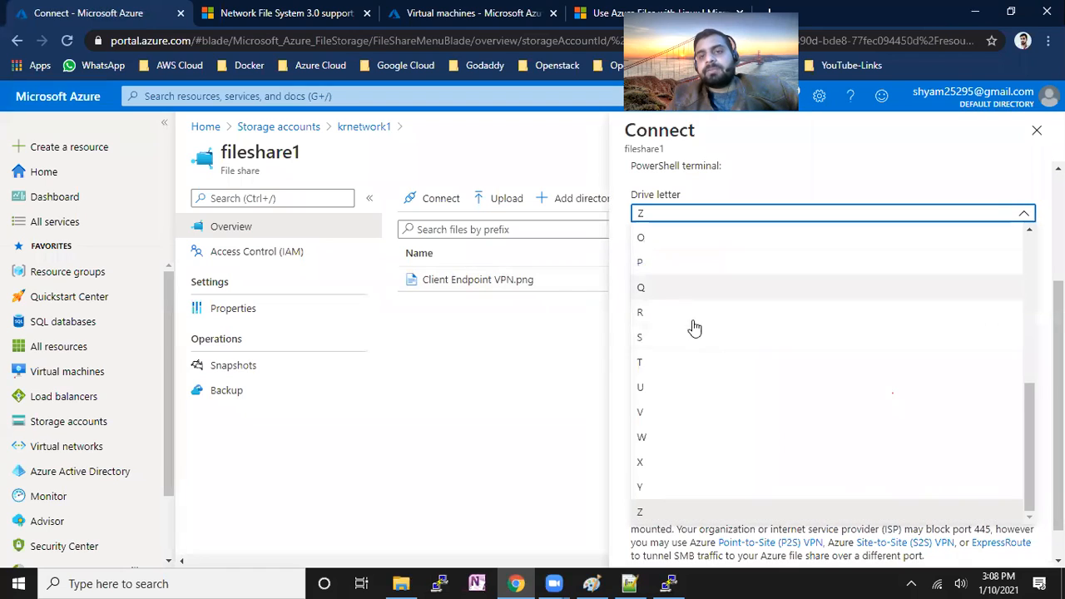
left_click(692, 389)
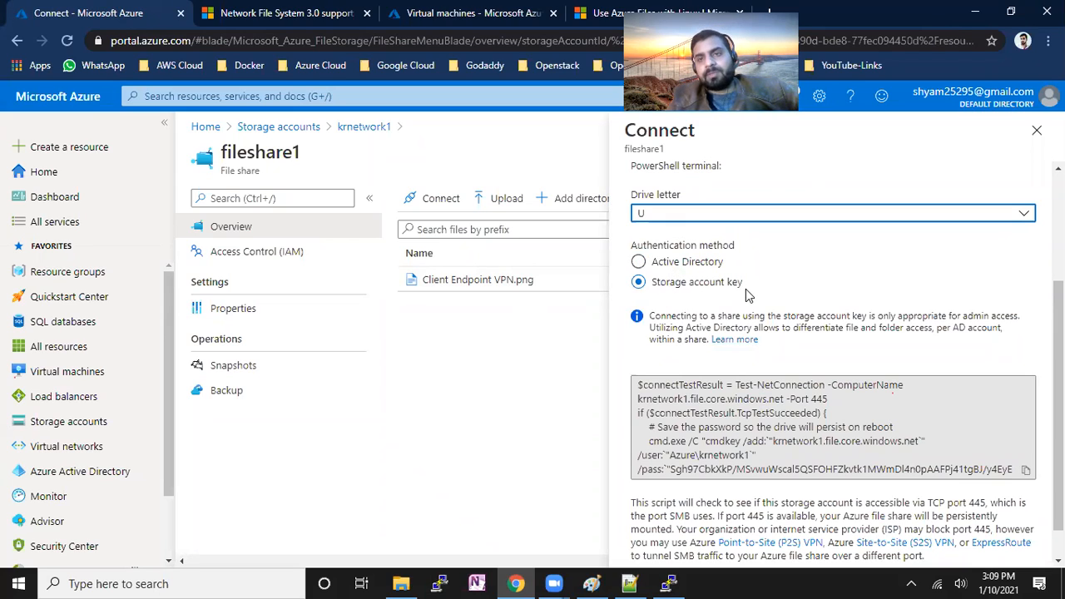
Copy the Windows connection script, including the storage account key, and paste it over the contents of awsbatch.txt in Notepad++.
left_click_drag(1058, 423, 1058, 446)
left_click(1026, 433)
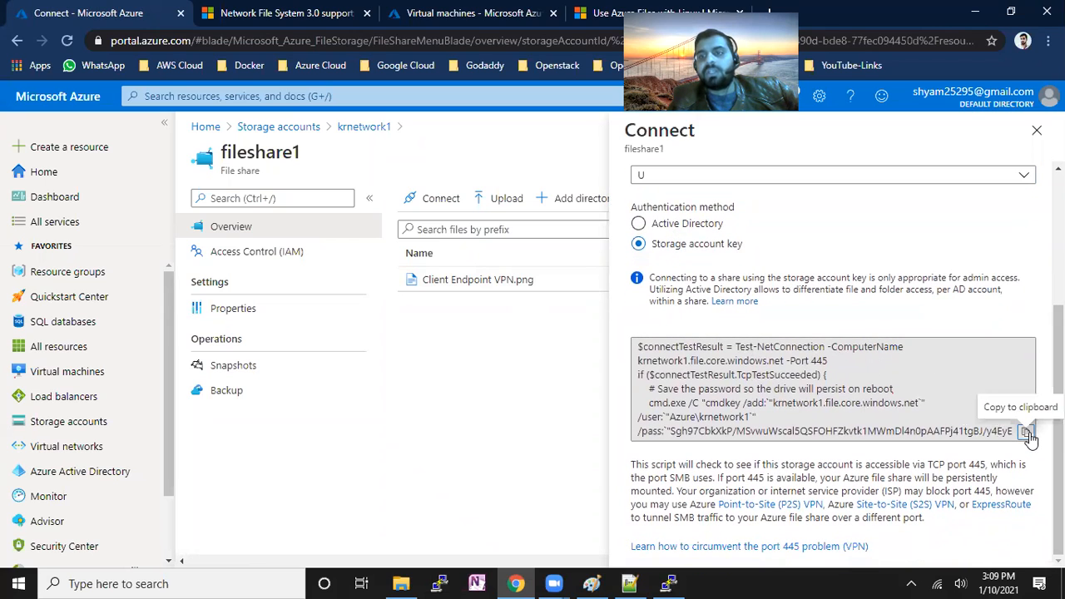
left_click(629, 583)
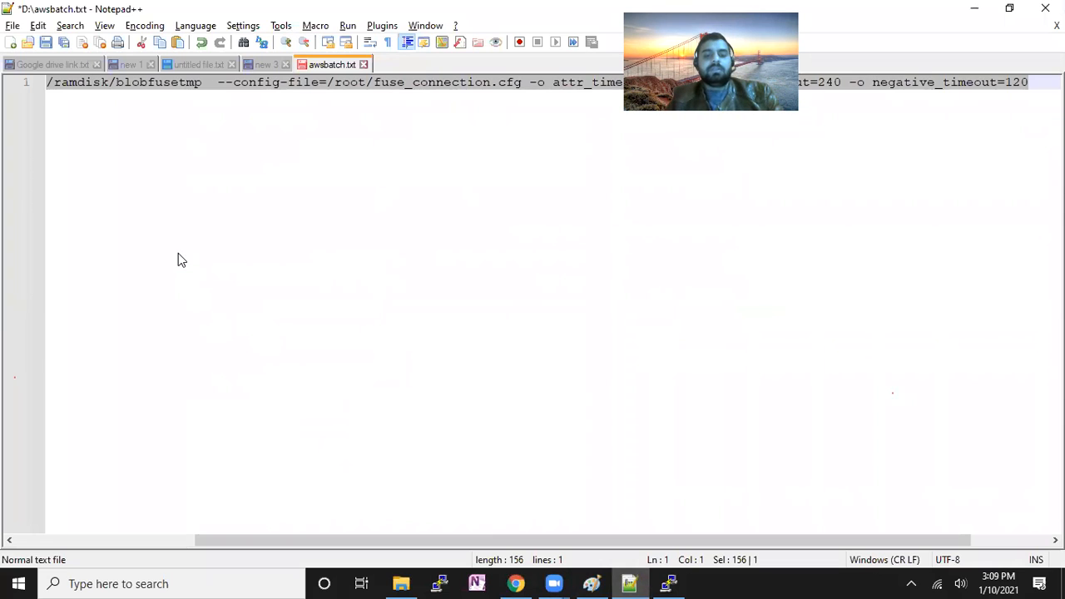
key("ctrl+v")
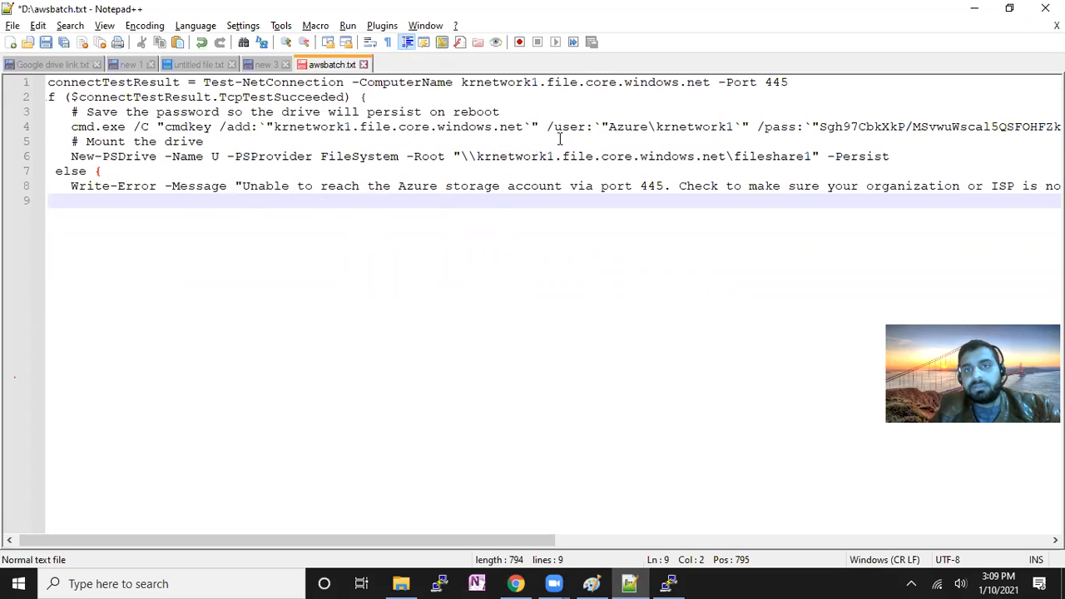
Examine the user name, the storage account key and the share path in the pasted script.
left_click_drag(612, 126, 745, 127)
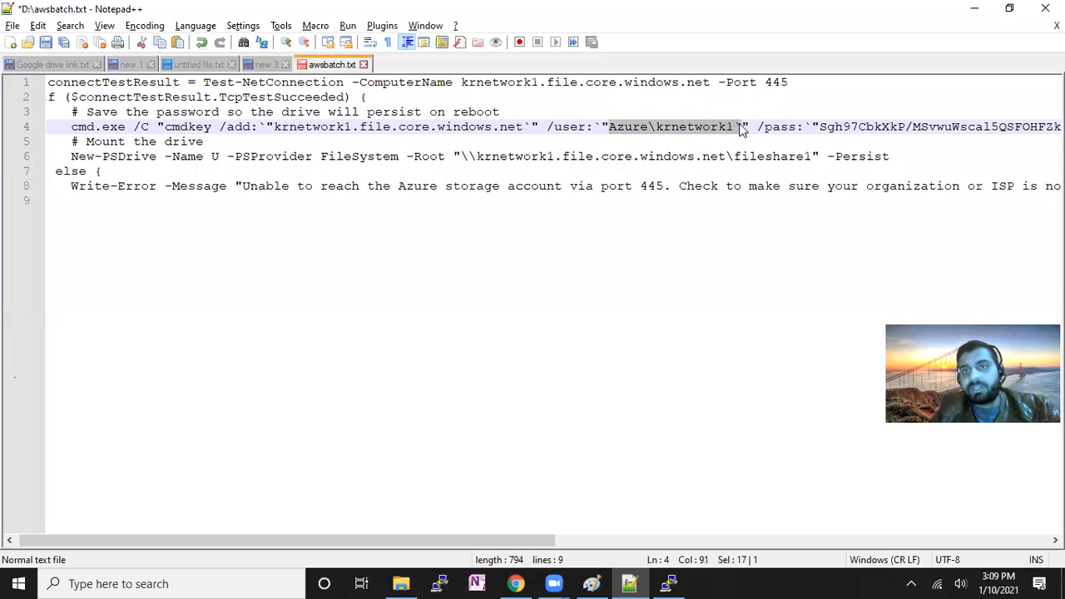
left_click_drag(820, 126, 947, 126)
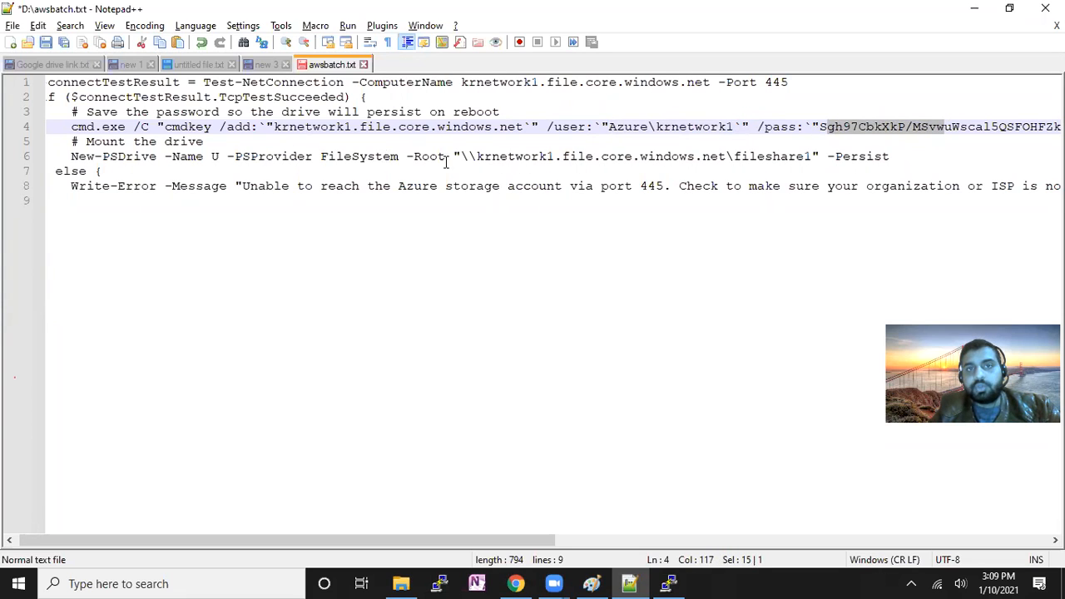
left_click_drag(463, 157, 812, 156)
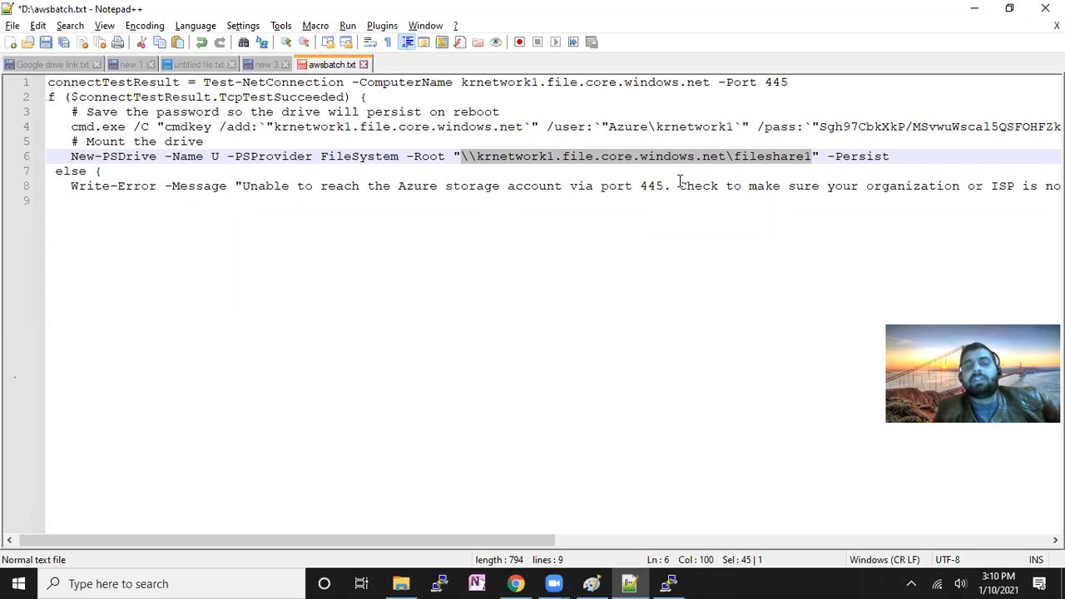
left_click(592, 155)
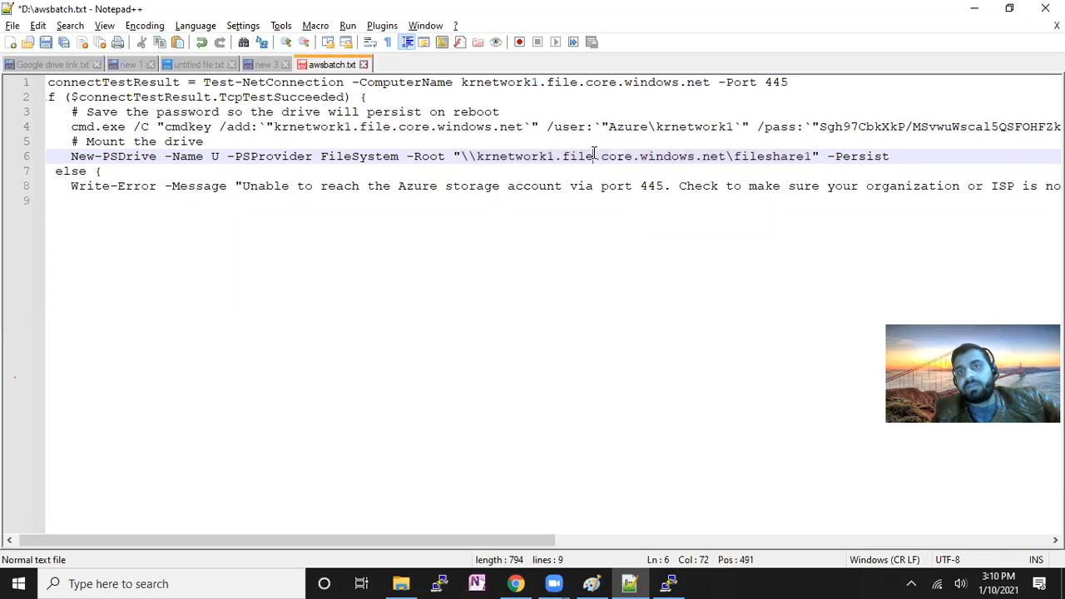
Copy the share path \\krnetwork1.file.core.windows.net\fileshare1 from the script's New-PSDrive line.
left_click_drag(811, 156, 461, 157)
left_click(499, 155)
right_click(500, 148)
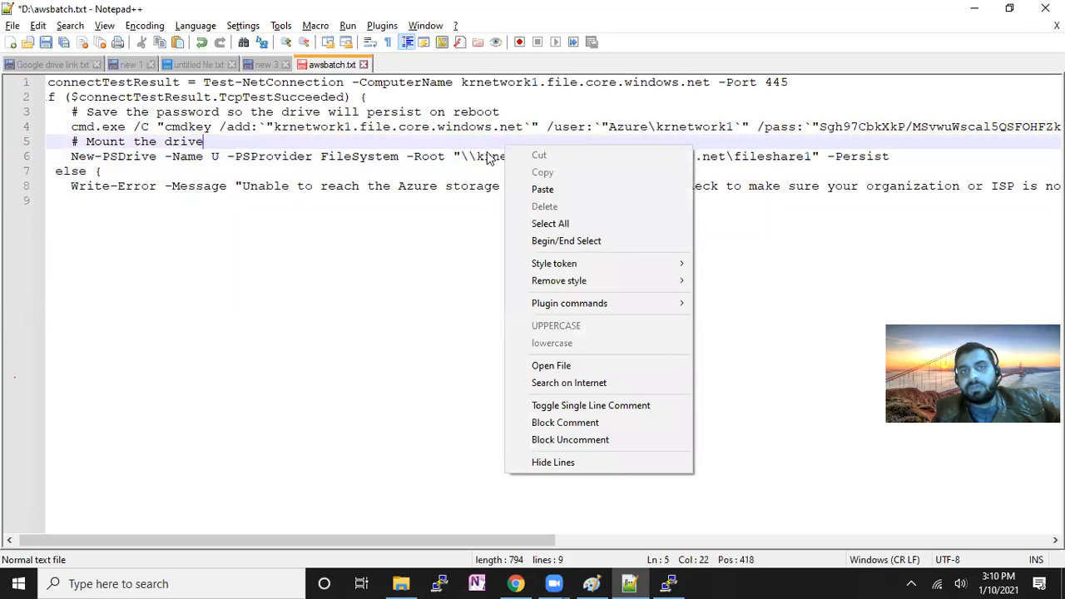
left_click(476, 155)
double_click(505, 158)
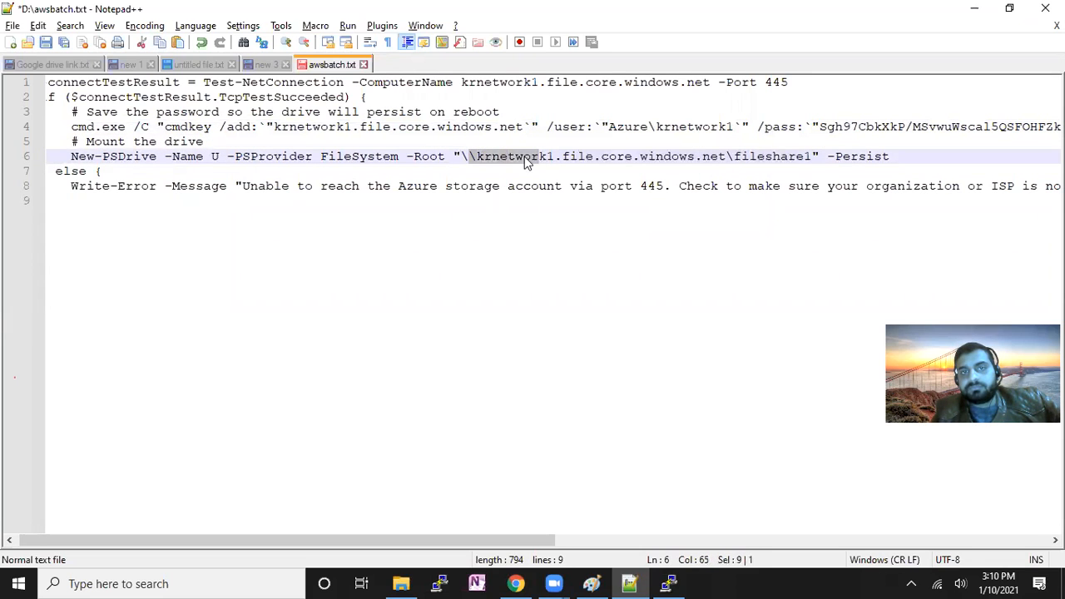
left_click(463, 156)
left_click_drag(464, 157, 796, 159)
right_click(797, 160)
left_click(815, 184)
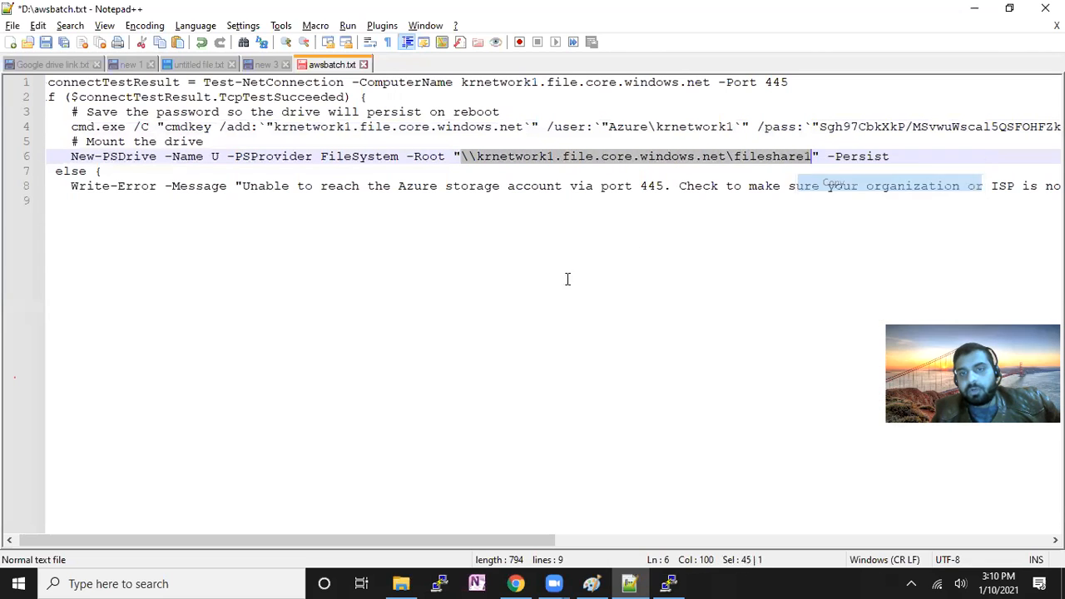
In File Explorer, start mapping a network drive and enter the copied path \\krnetwork1.file.core.windows.net\fileshare1 as its folder.
left_click(400, 582)
right_click(64, 369)
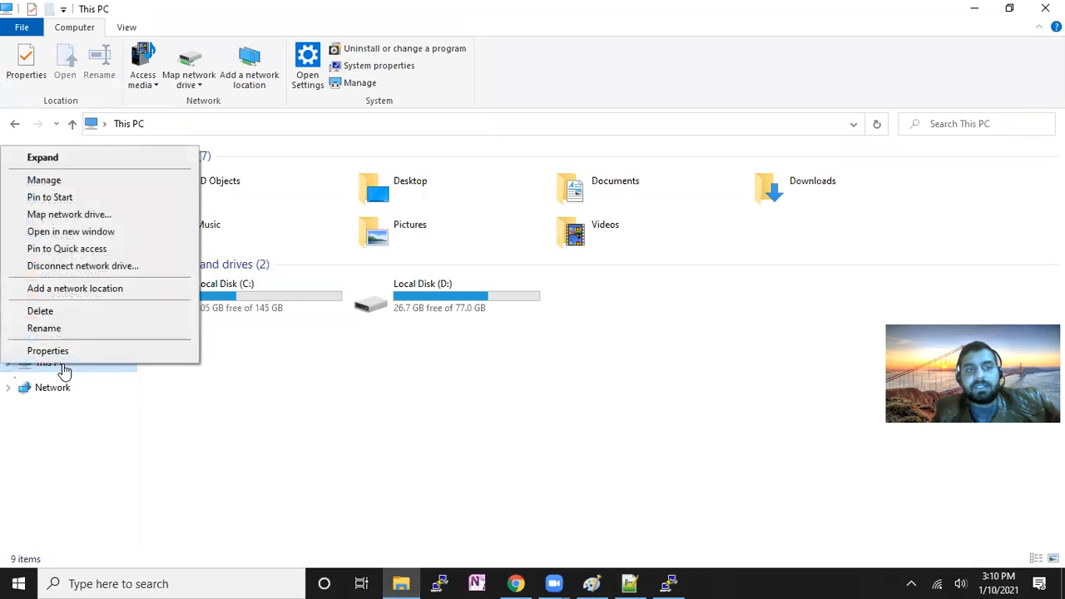
left_click(55, 215)
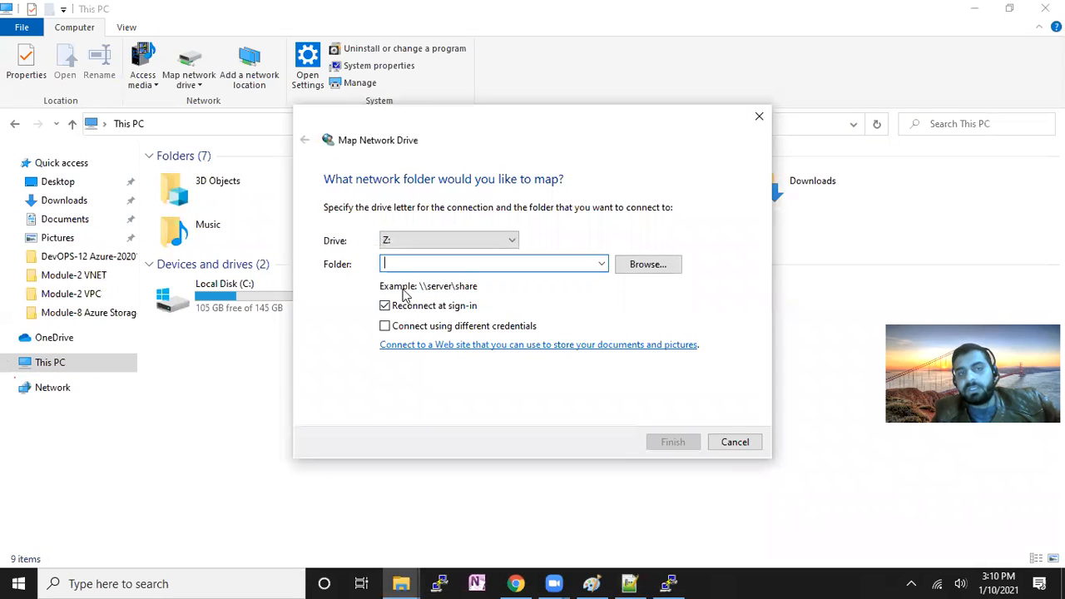
key("ctrl+v")
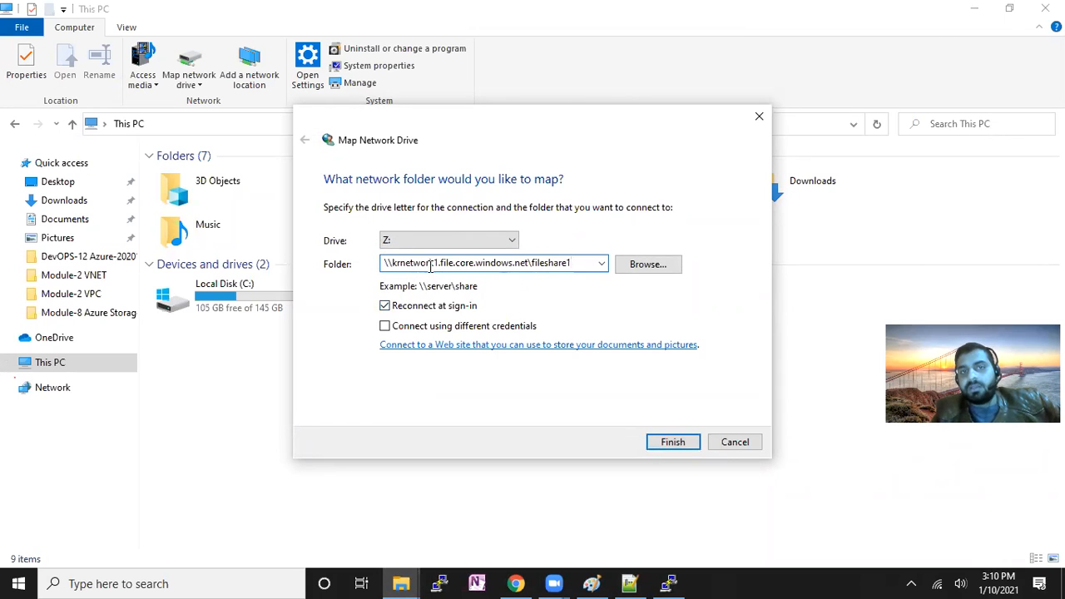
left_click_drag(399, 264, 526, 265)
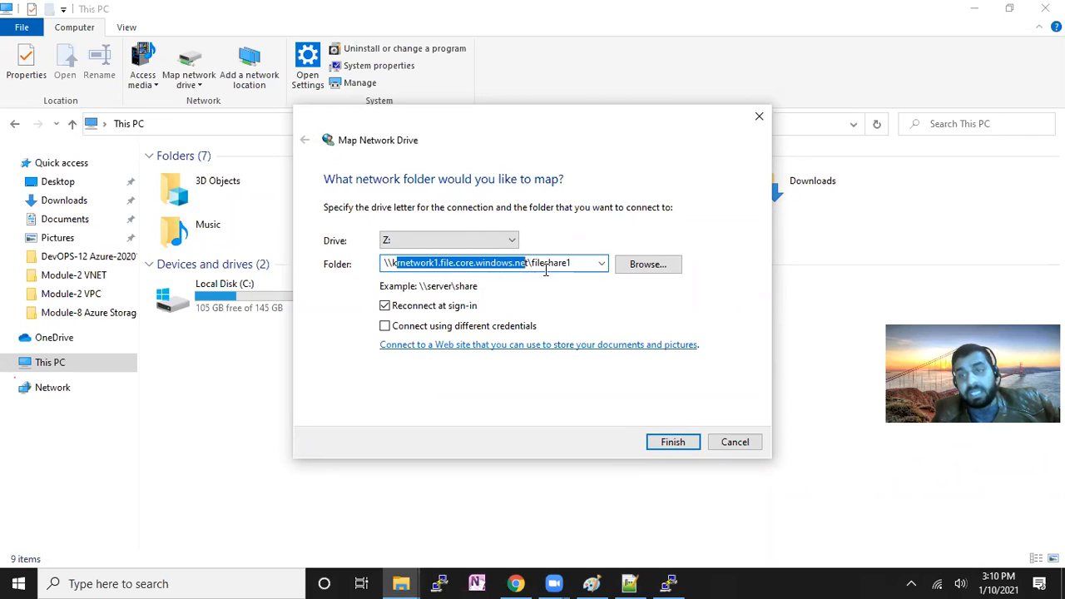
left_click_drag(574, 263, 526, 263)
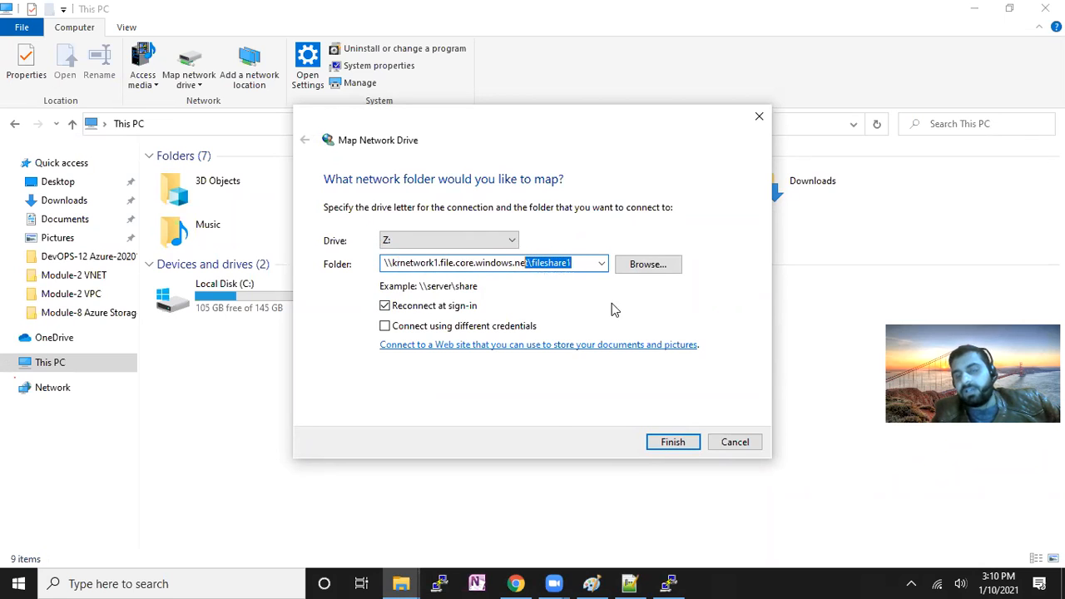
Switch back to the Azure portal in Chrome and close fileshare1's connection instructions.
left_click(516, 583)
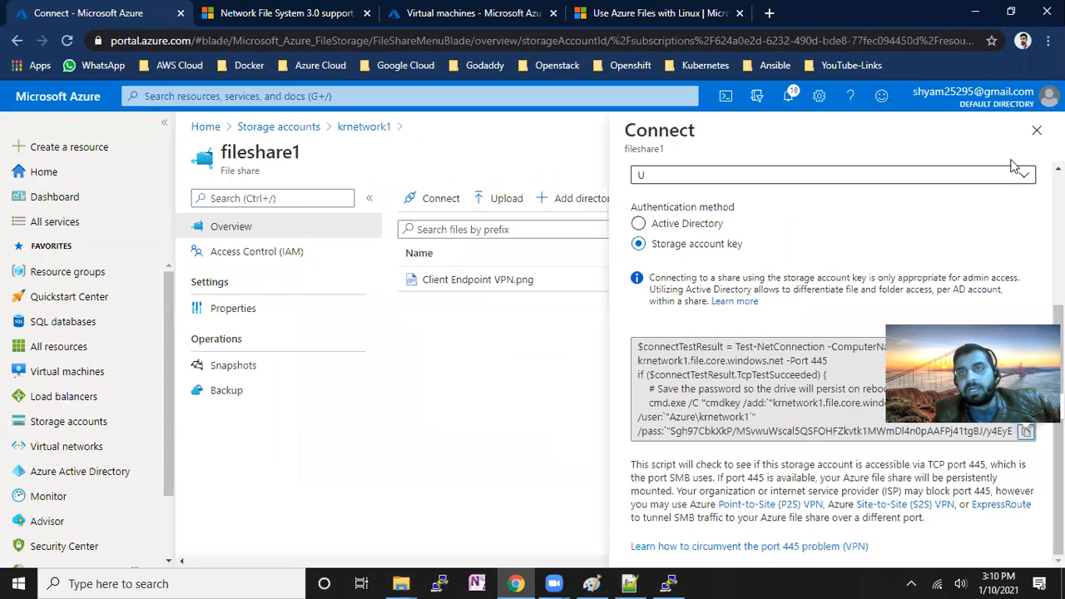
left_click(1036, 138)
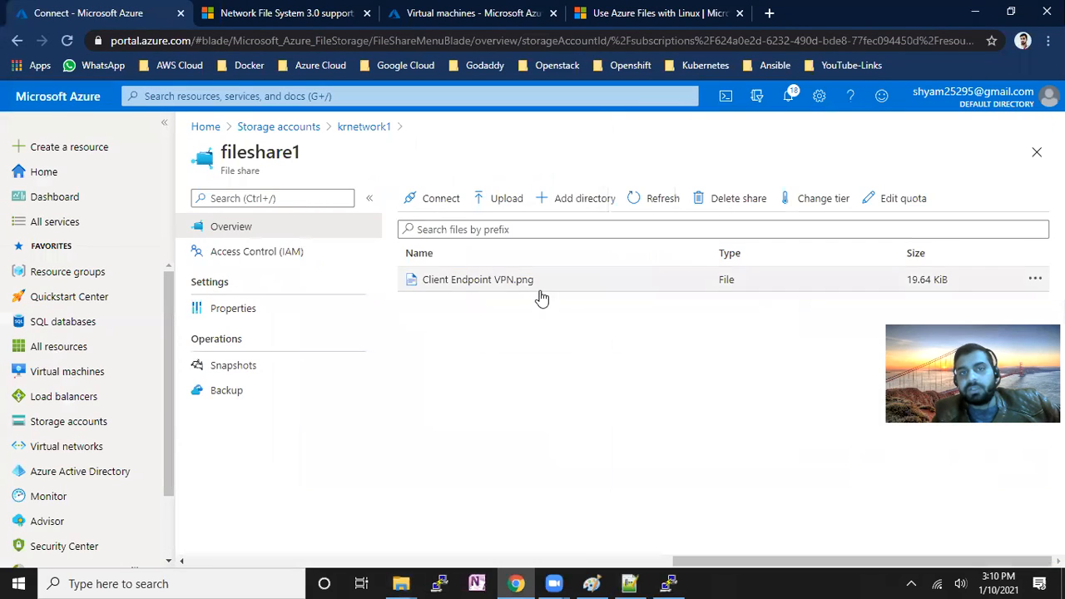
Return to krnetwork1's file share list and switch back to the open Map Network Drive dialog.
left_click(357, 128)
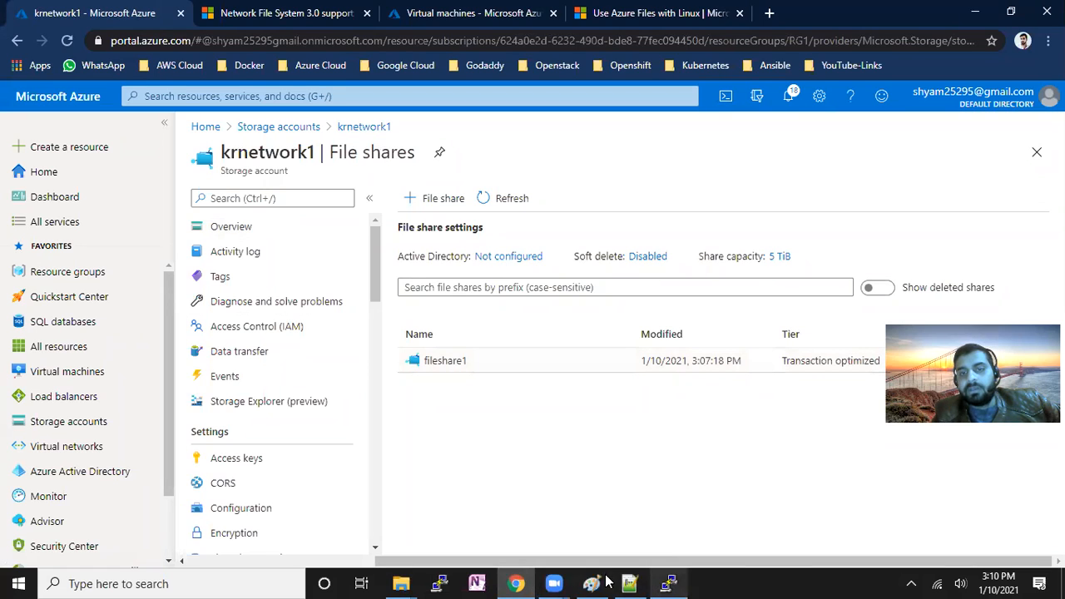
mouse_move(401, 582)
left_click(453, 520)
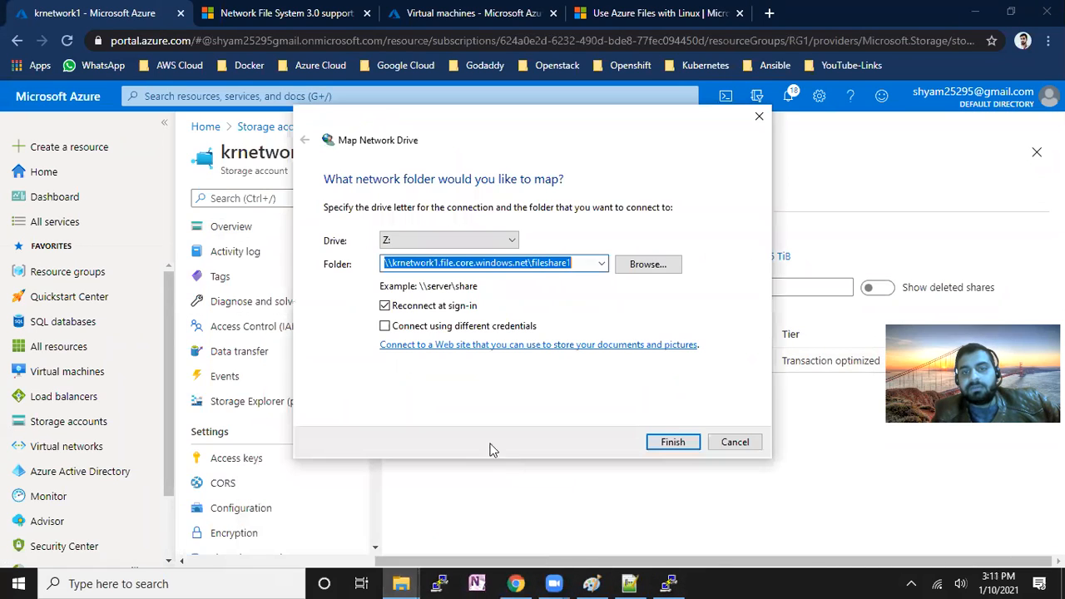
Try to browse the network for the shared folder to map, keeping drive letter Z:.
left_click(643, 266)
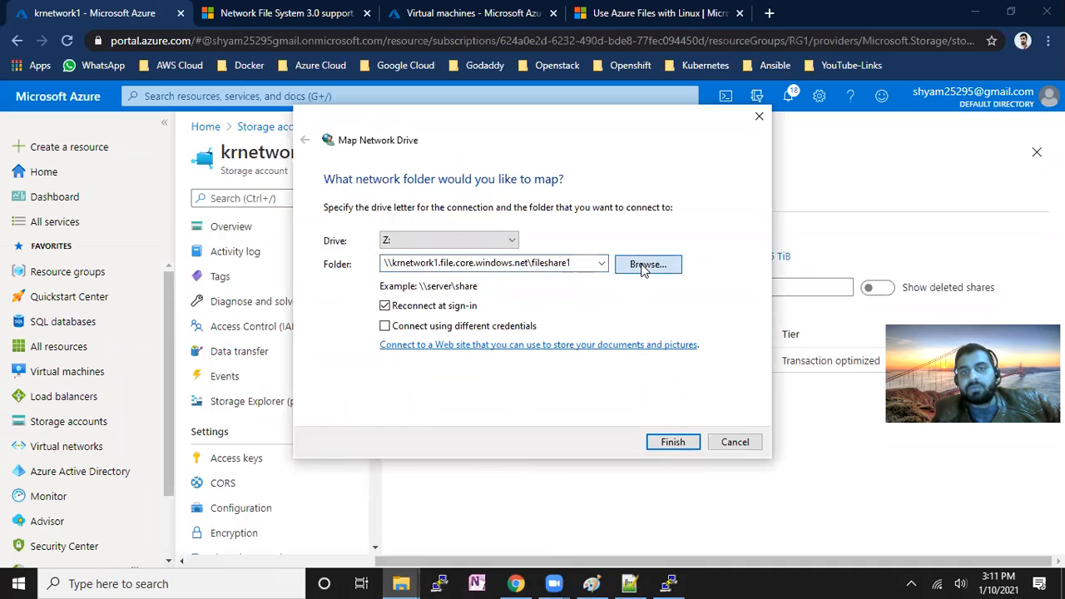
left_click(711, 291)
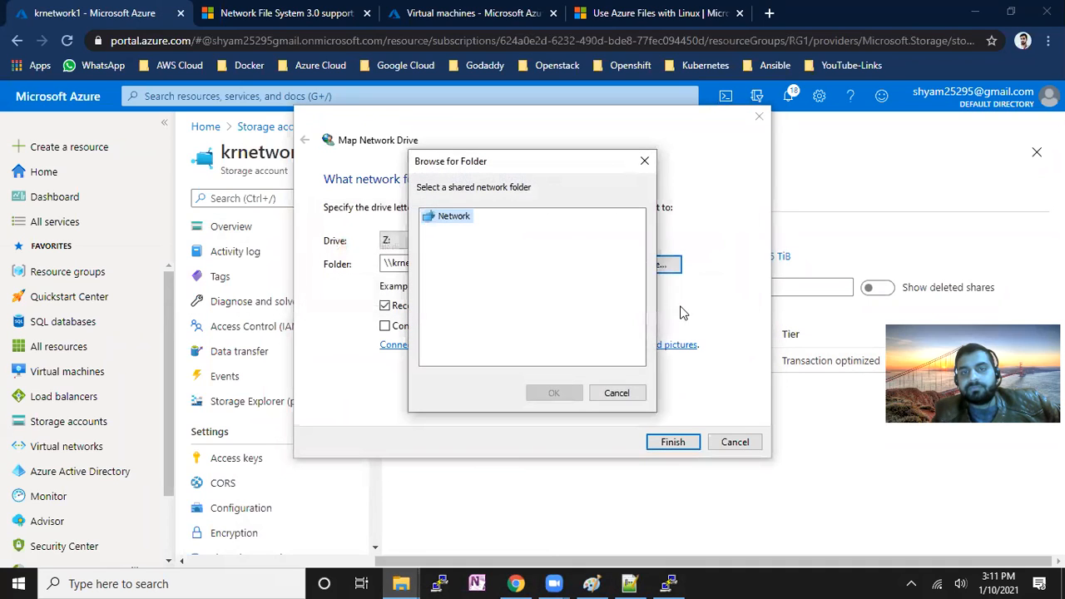
left_click(615, 393)
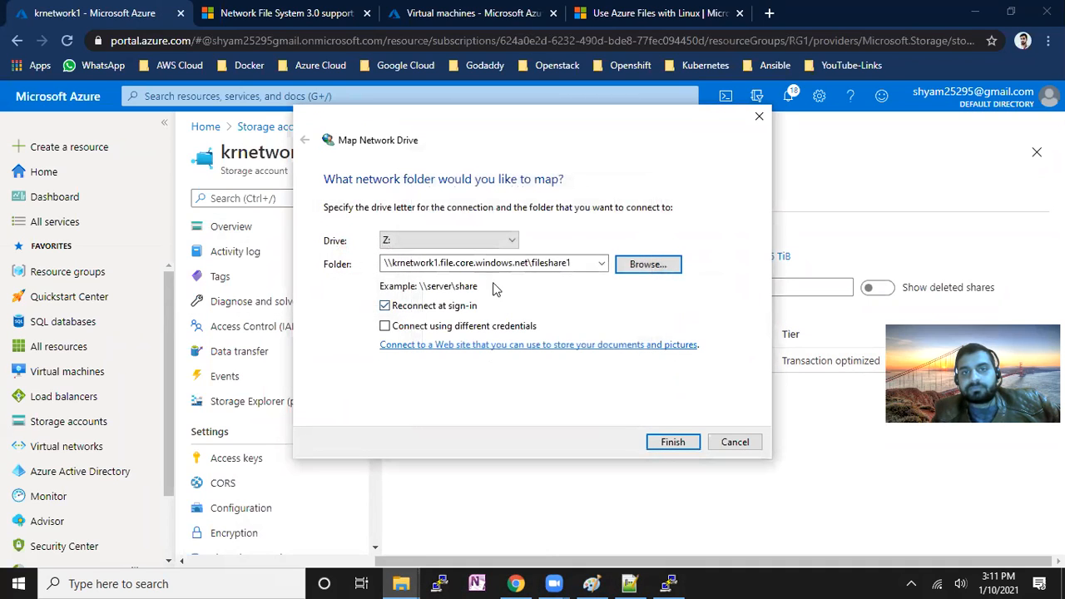
left_click(499, 243)
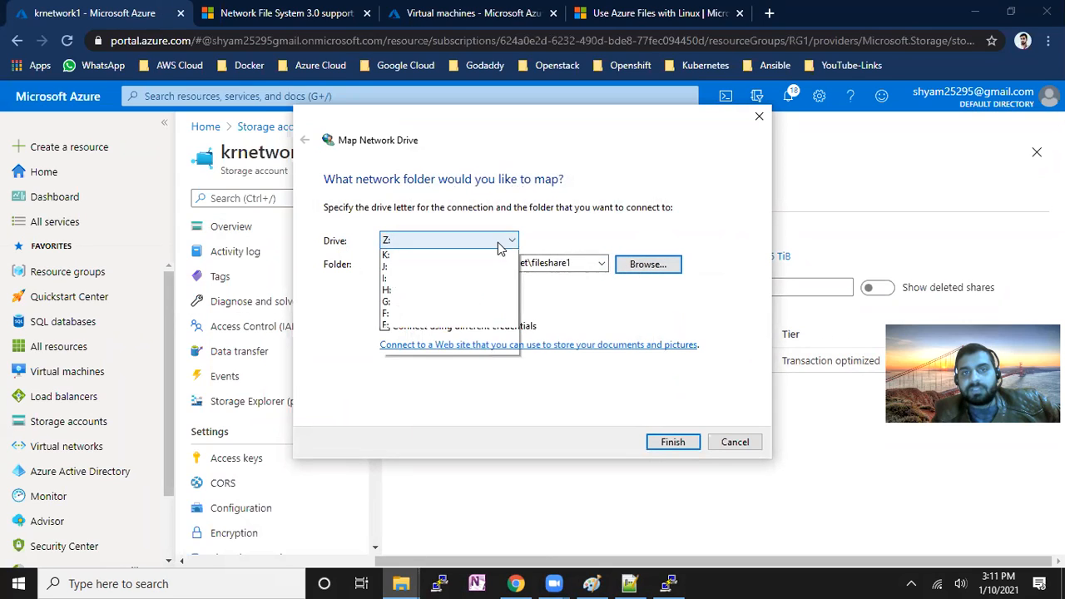
left_click(630, 303)
left_click(647, 264)
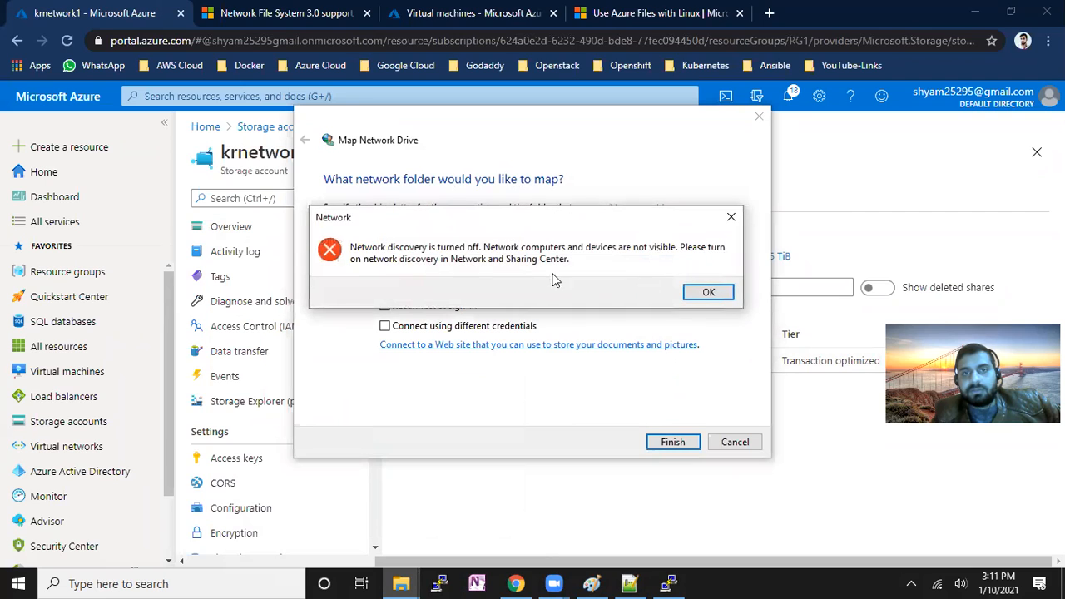
left_click(705, 292)
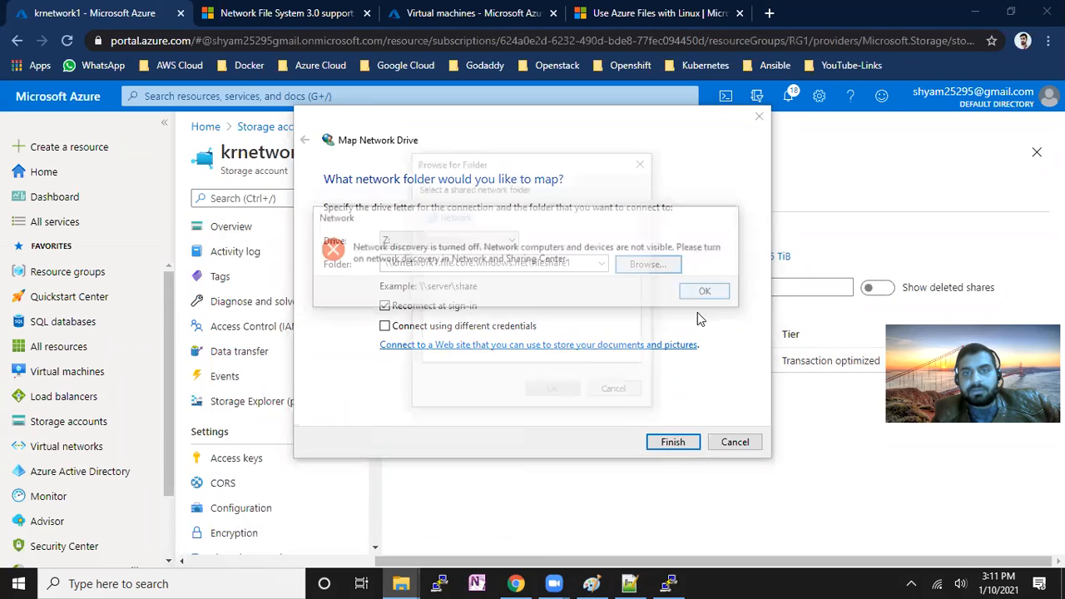
left_click(628, 392)
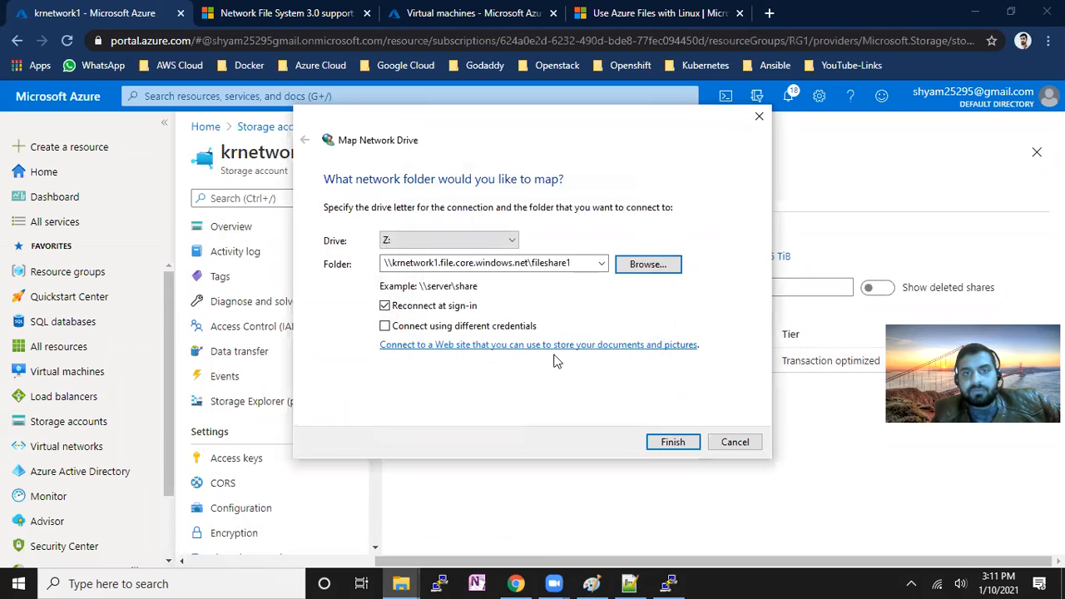
Enable connecting using different credentials for the mapping and retry browsing for the shared network folder.
left_click(406, 327)
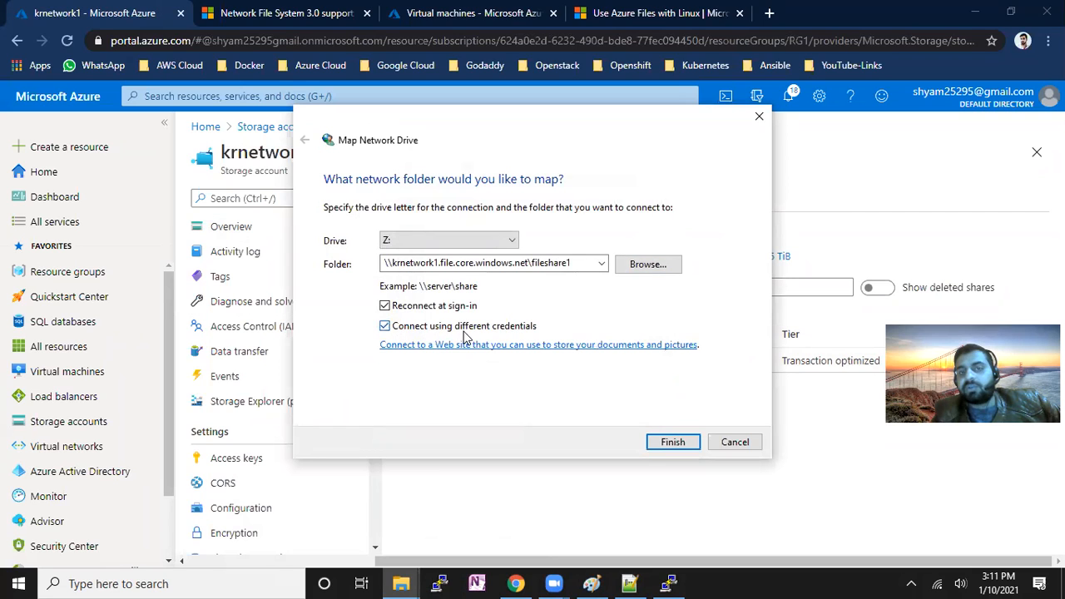
left_click(668, 264)
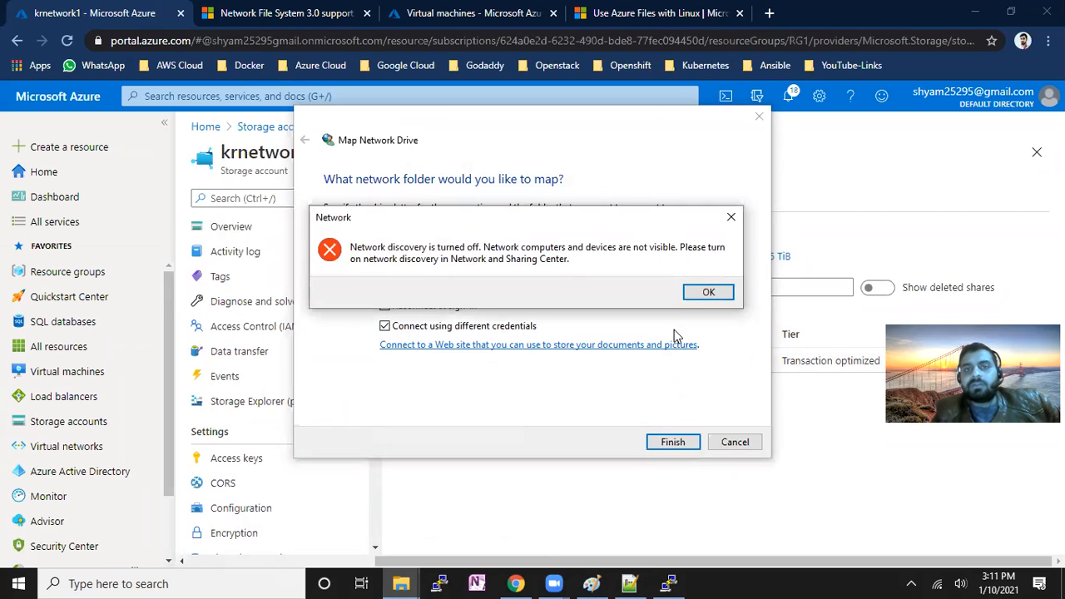
left_click(698, 292)
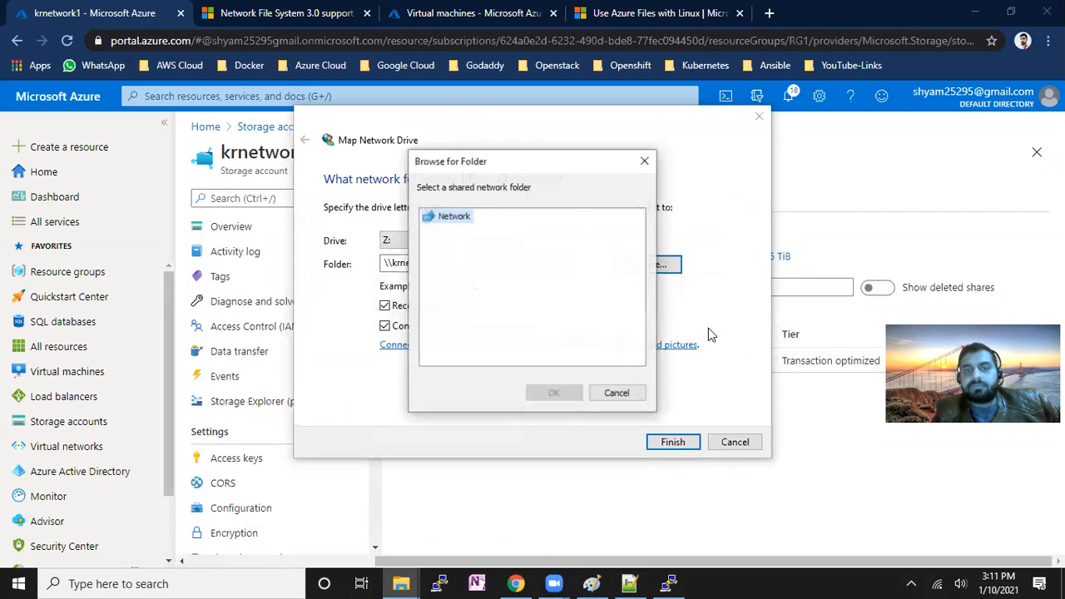
left_click(616, 392)
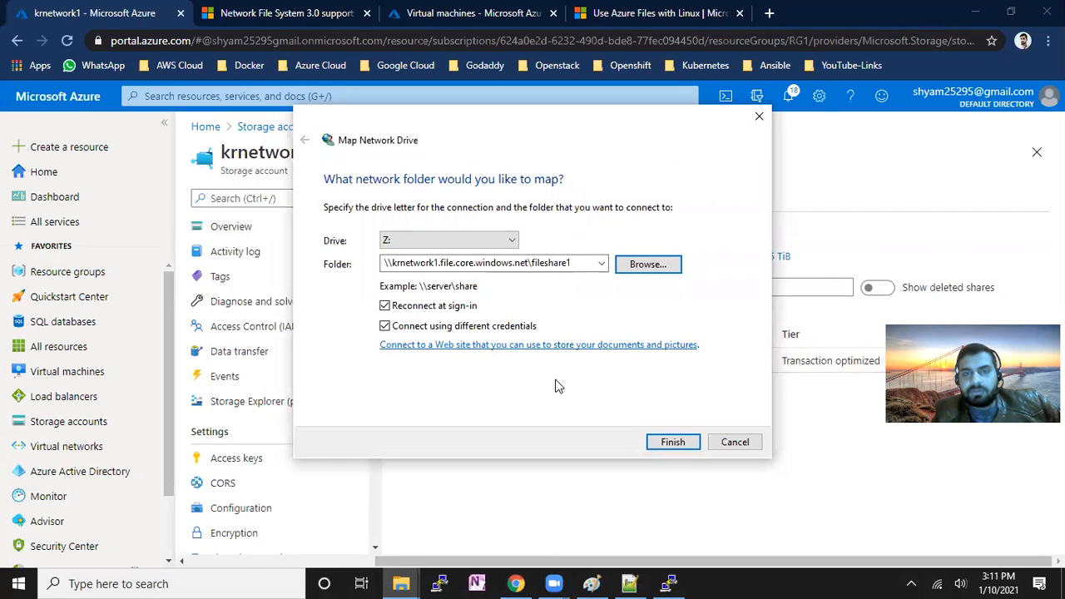
Set the mapping's drive letter to U: and try browsing for the shared network folder again.
left_click(509, 240)
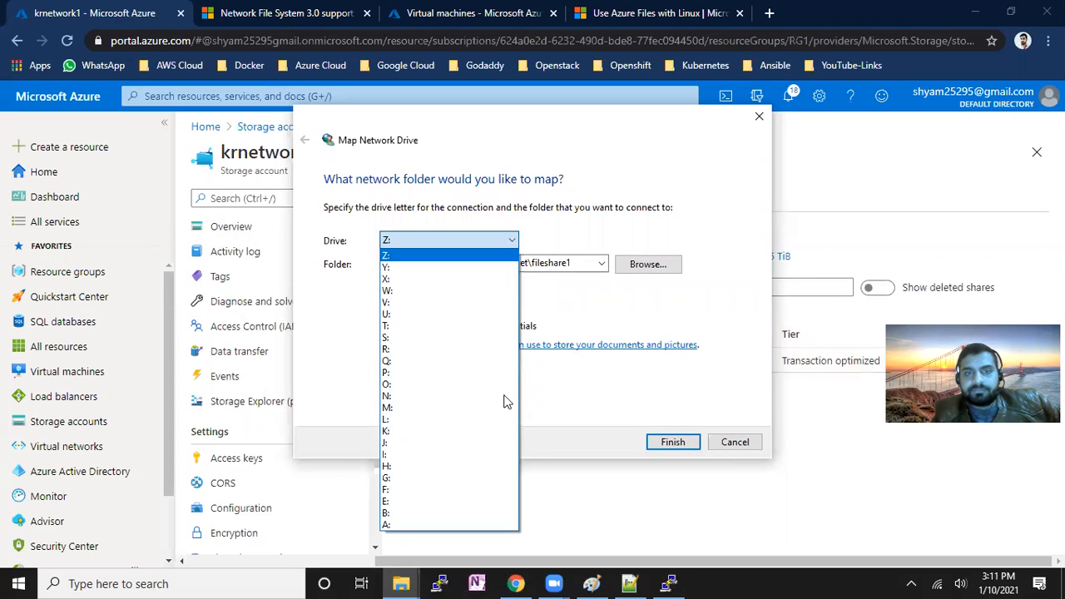
left_click(421, 314)
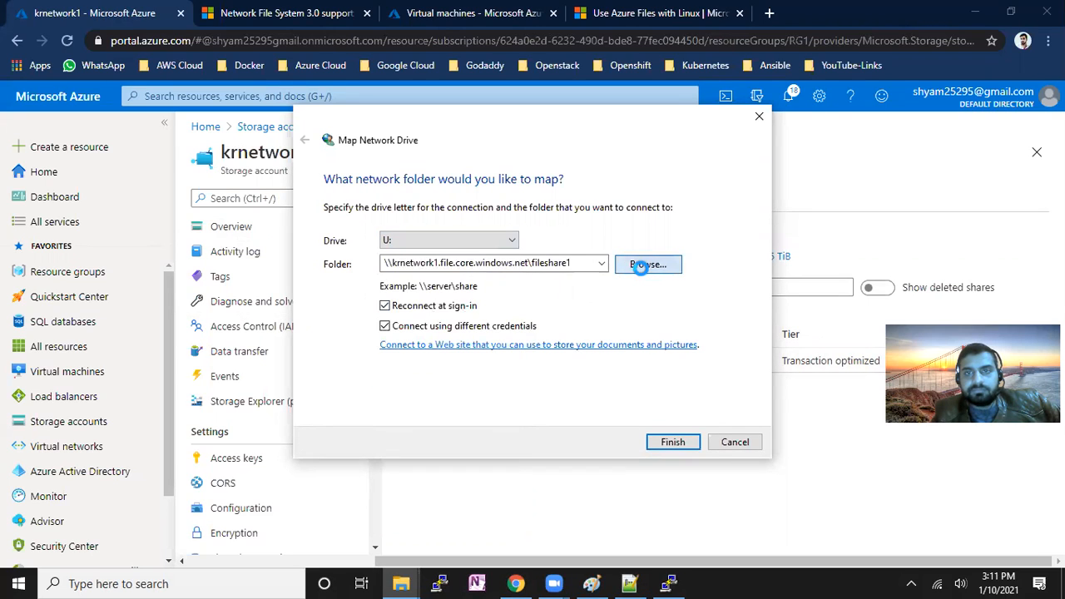
left_click(642, 266)
left_click(708, 292)
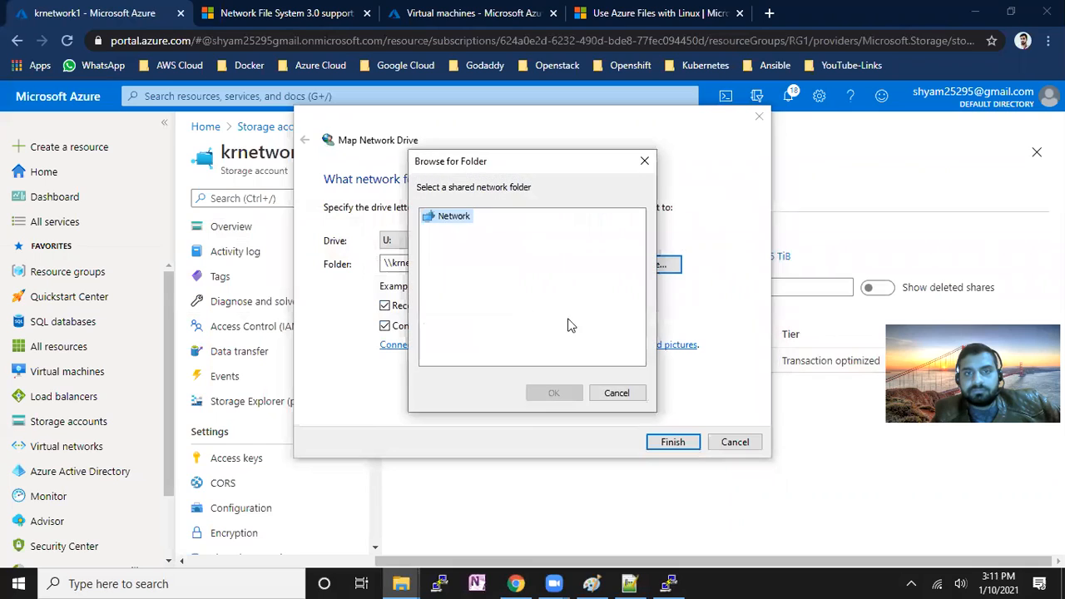
left_click(617, 393)
Turn off reconnecting at sign-in for the mapping and try once more to browse for the network folder.
left_click(457, 307)
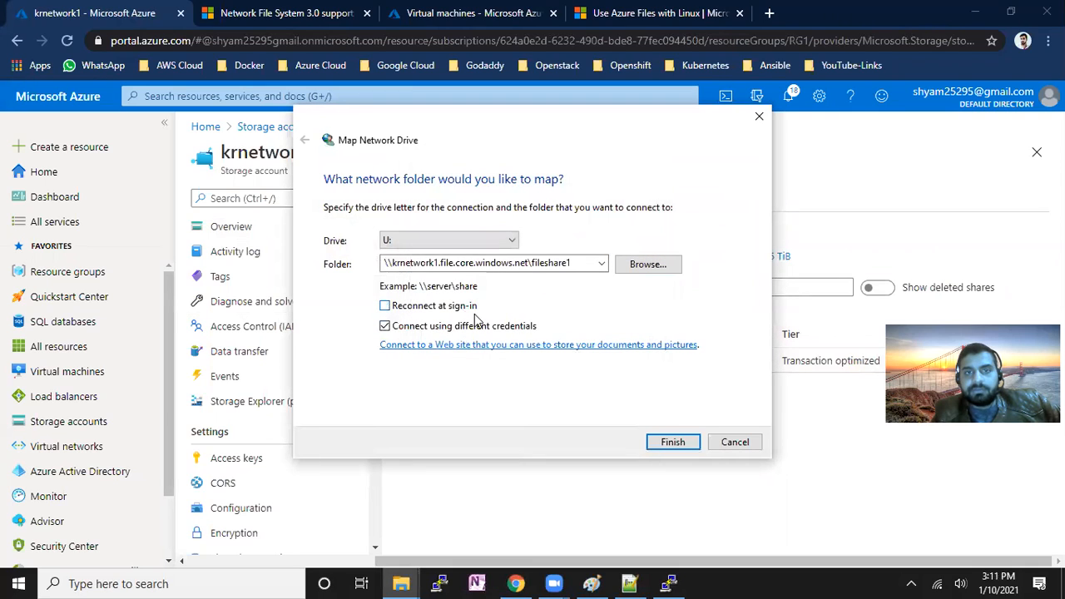
left_click(639, 266)
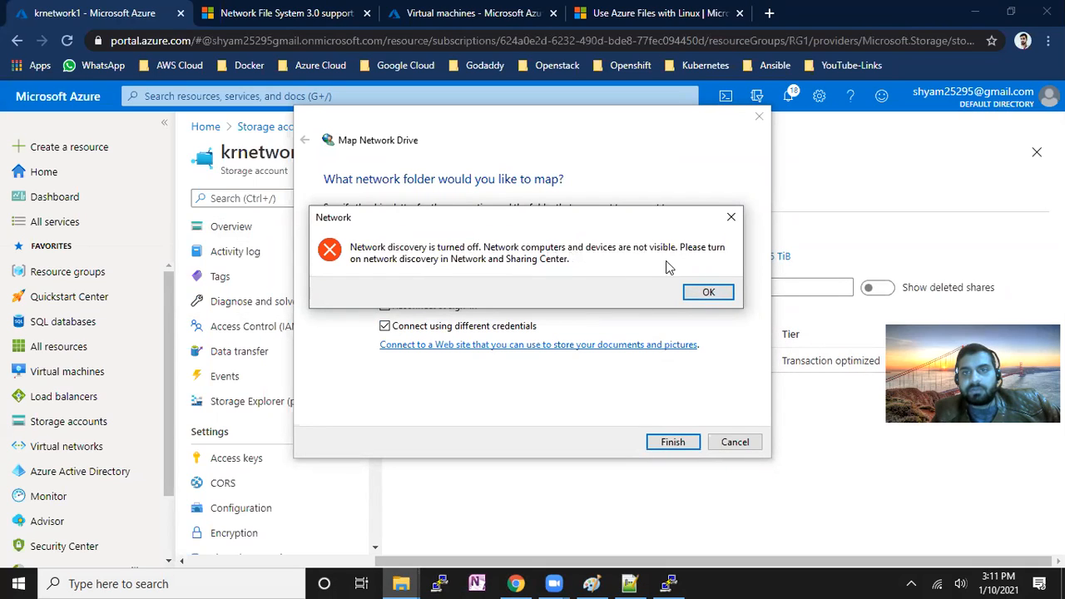
left_click(686, 289)
left_click(630, 392)
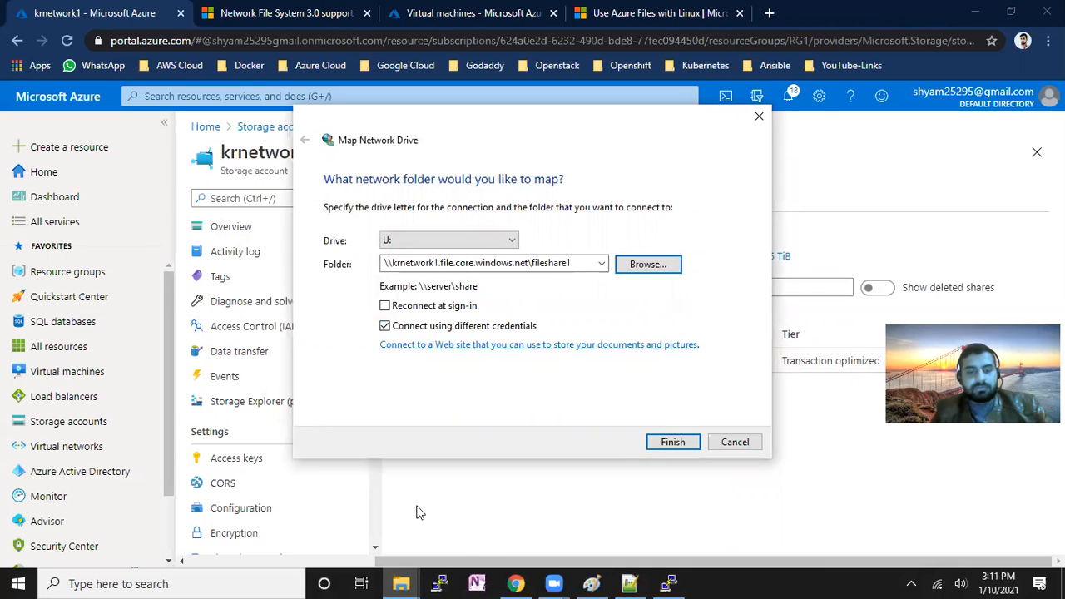
key("super+r")
type("nc")
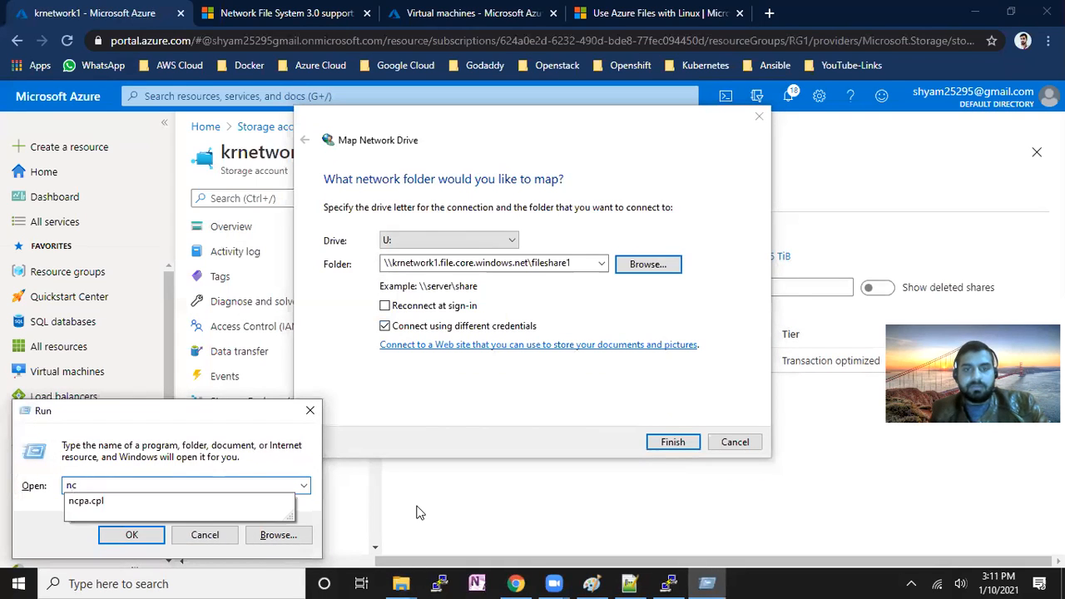
key("Escape")
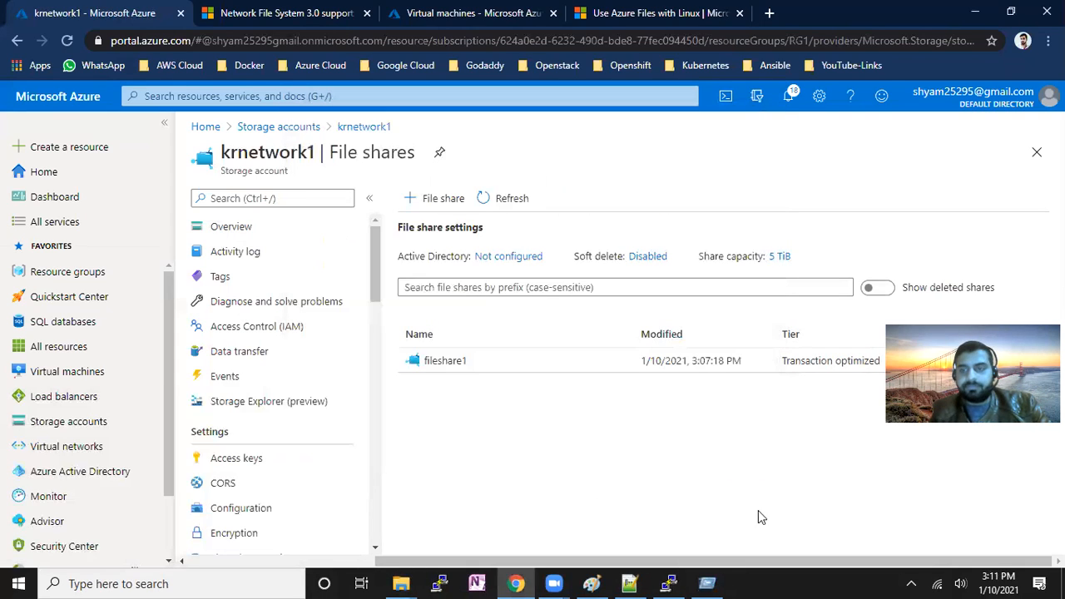
Open the Windows network settings, examine the OnePlusnew connection's profile and properties, and close Settings.
right_click(940, 582)
left_click(939, 569)
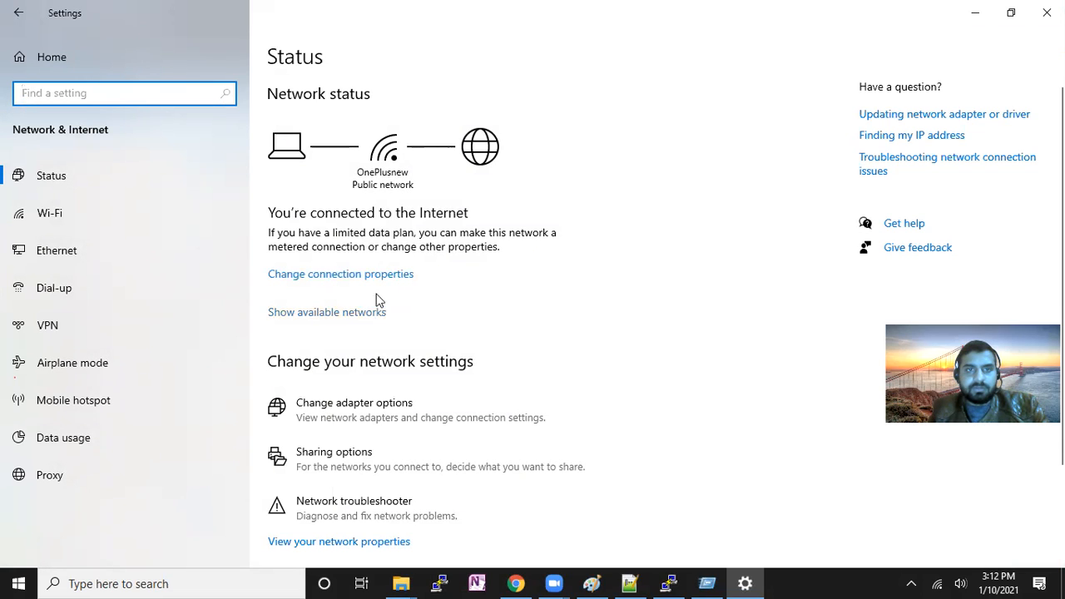
left_click(387, 283)
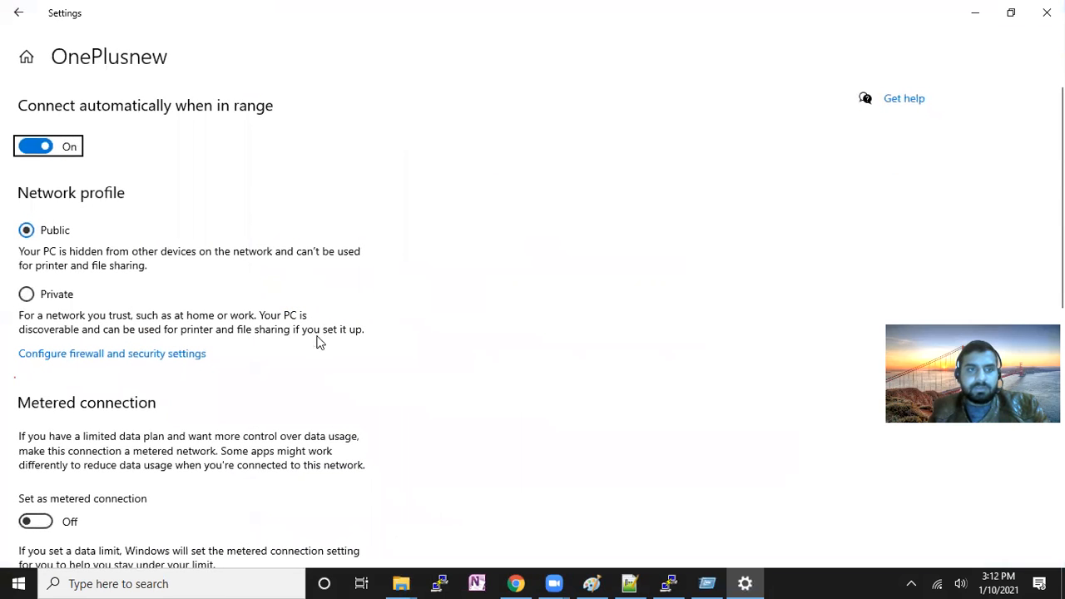
scroll(274, 436, "down", 3)
scroll(274, 445, "down", 5)
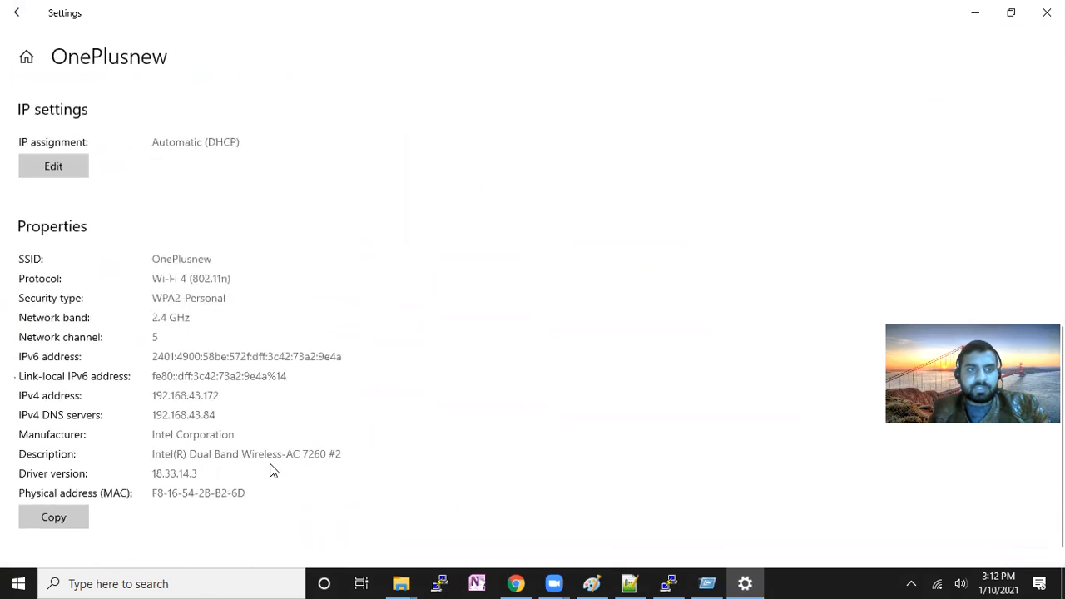
left_click(1040, 12)
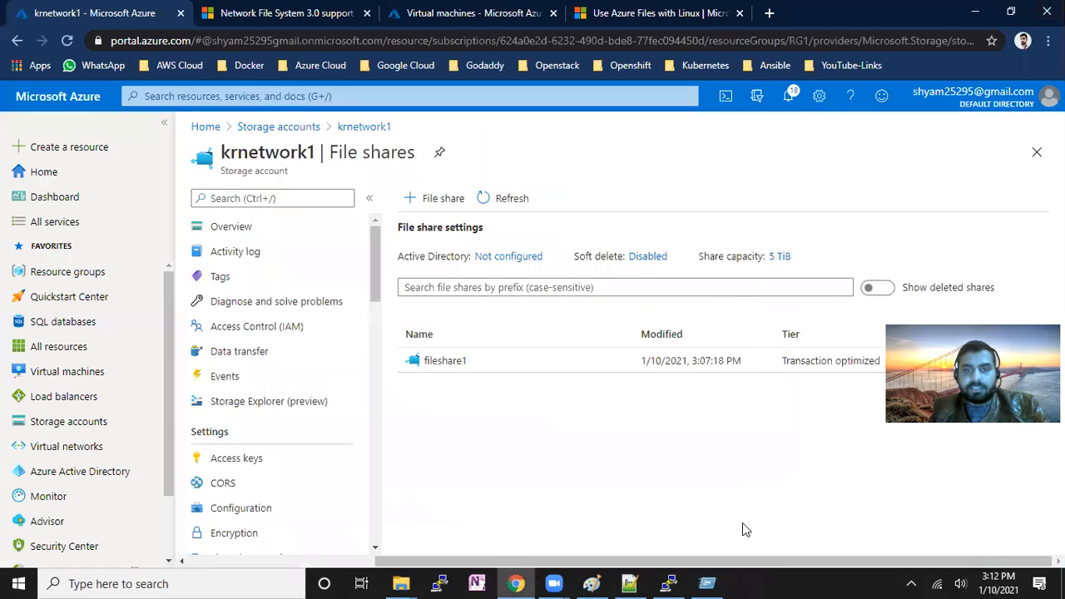
Return to the Map Network Drive dialog and check whether browsing for a shared network folder works.
mouse_move(400, 583)
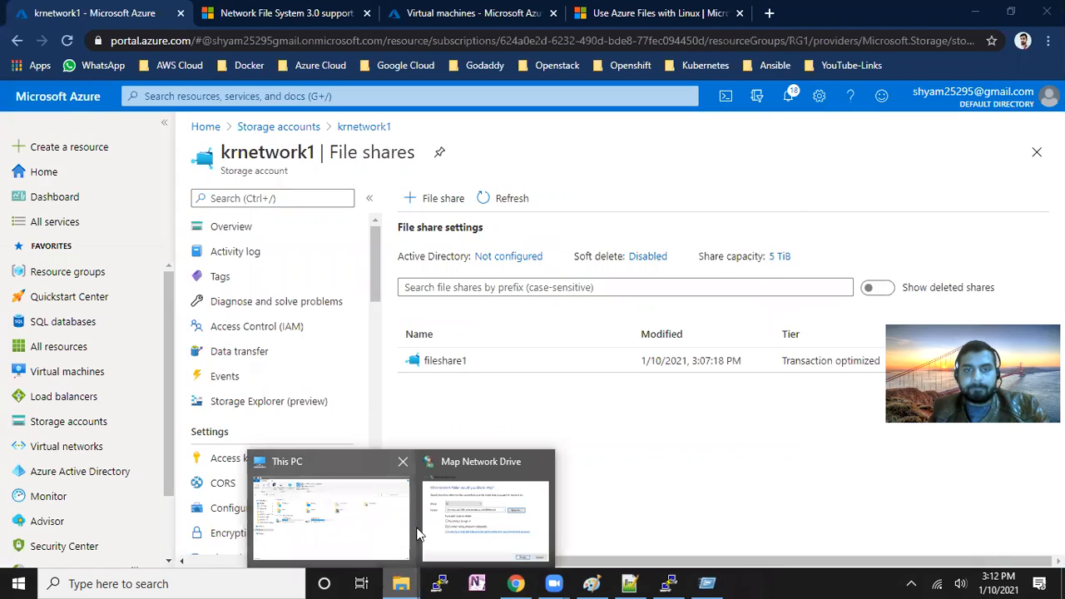
left_click(466, 534)
left_click(640, 266)
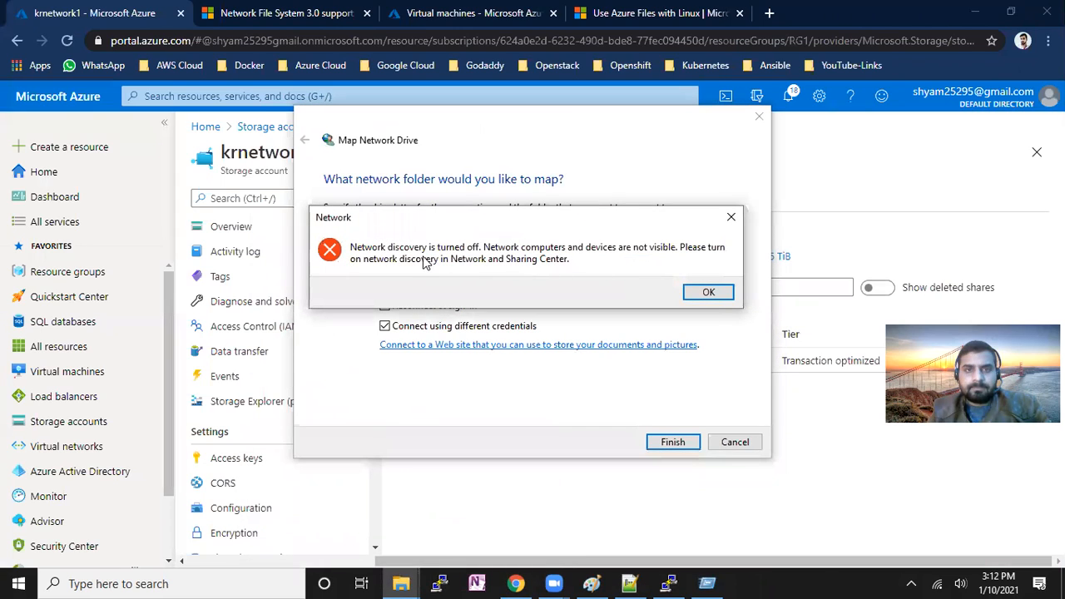
left_click(709, 296)
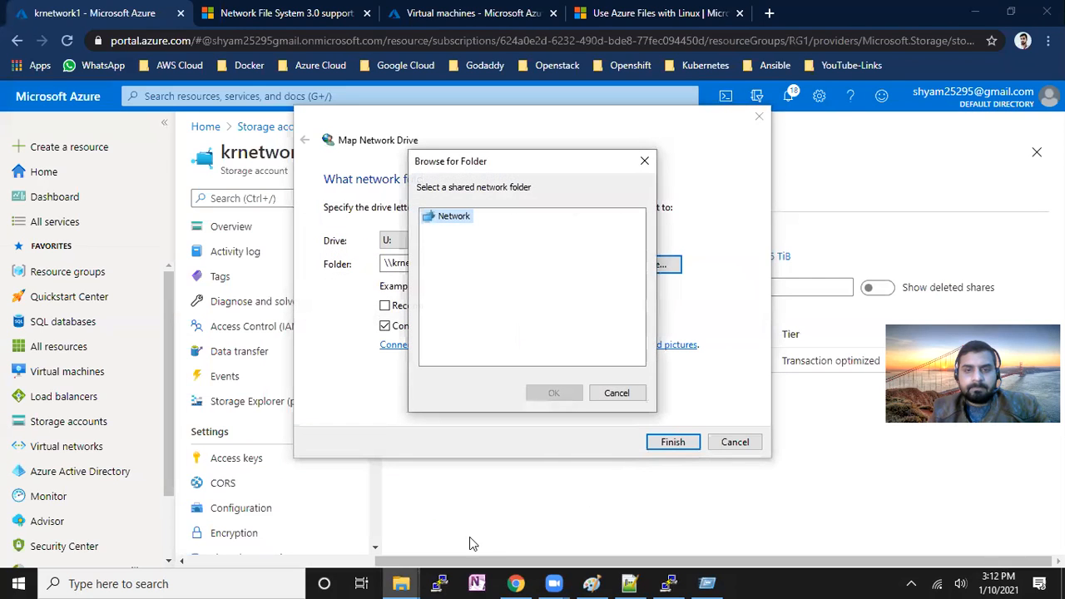
left_click(616, 393)
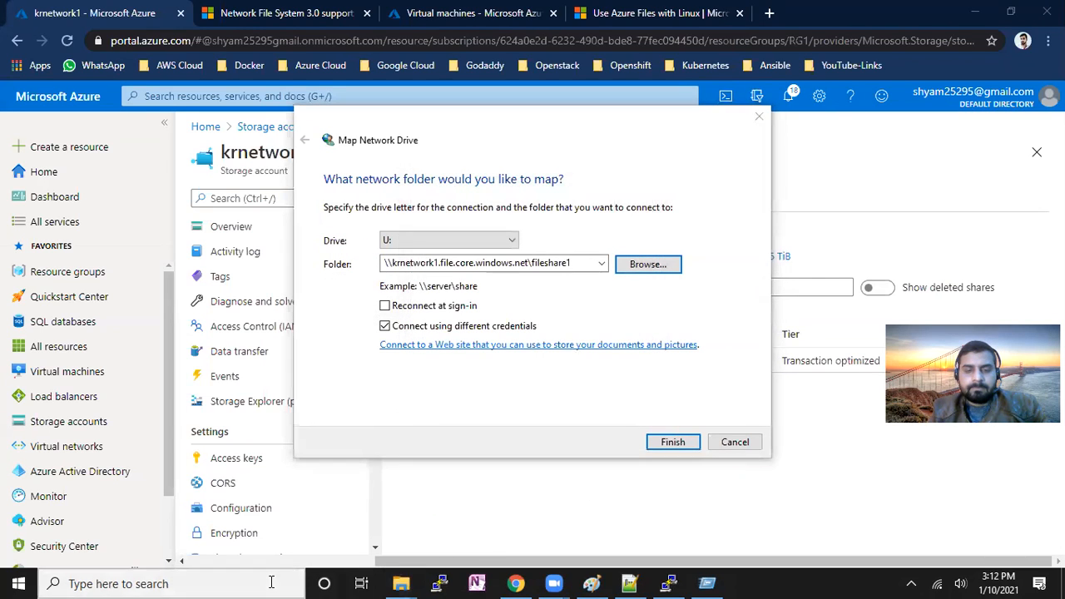
In Control Panel's advanced sharing settings, turn on network discovery and file and printer sharing for the Guest or Public profile and save.
left_click(272, 582)
type("contr")
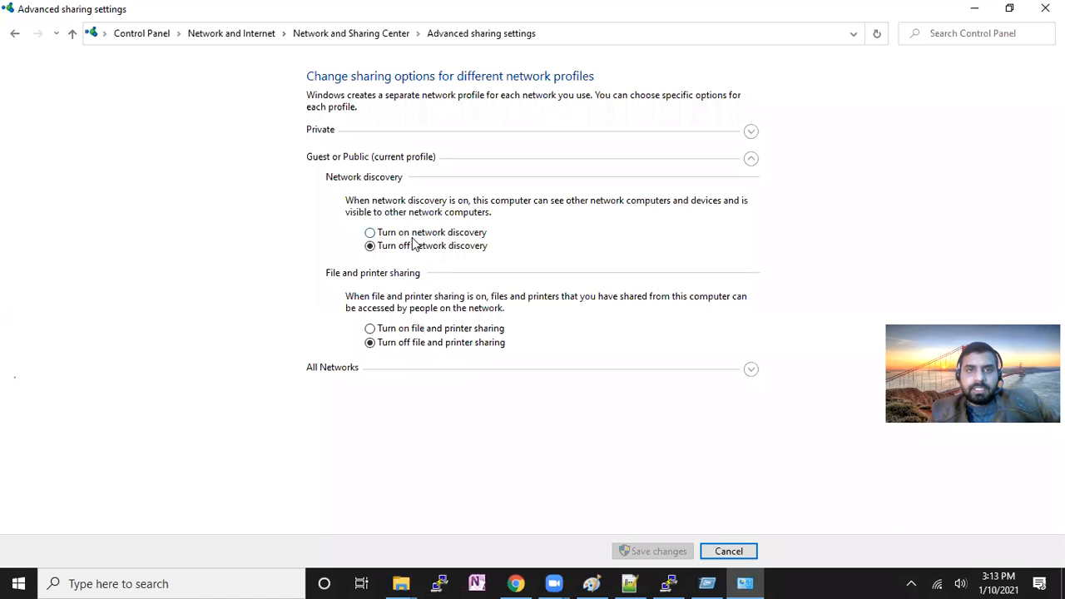
left_click(412, 235)
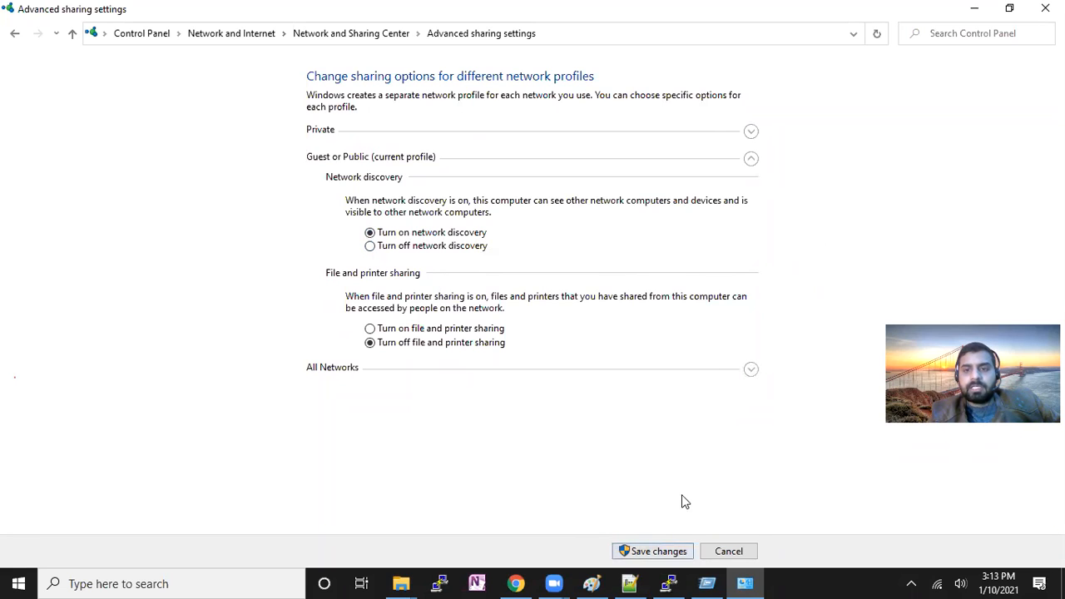
left_click(666, 549)
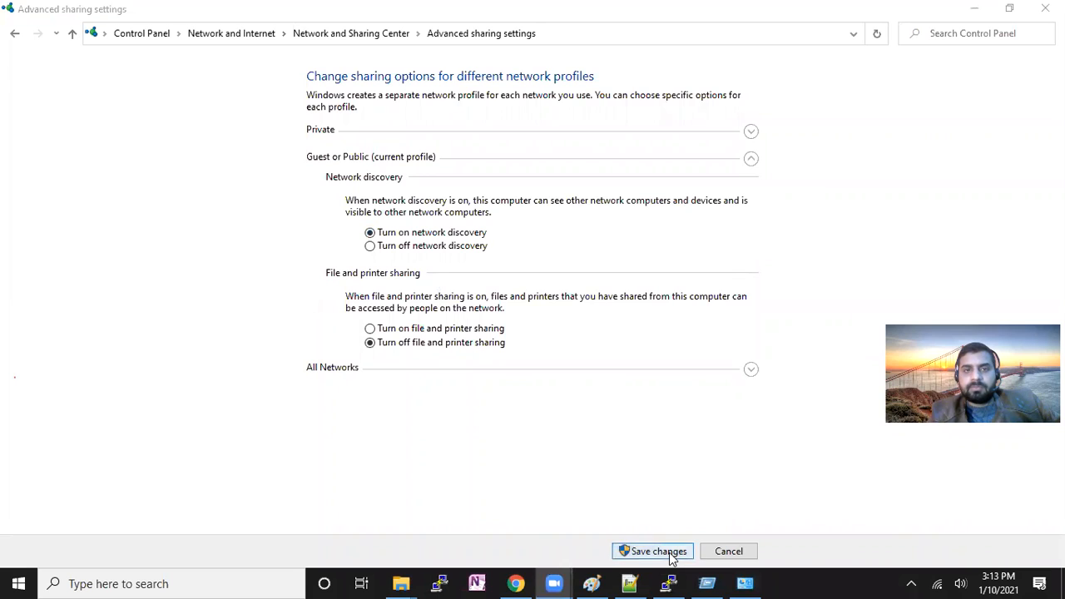
left_click(492, 329)
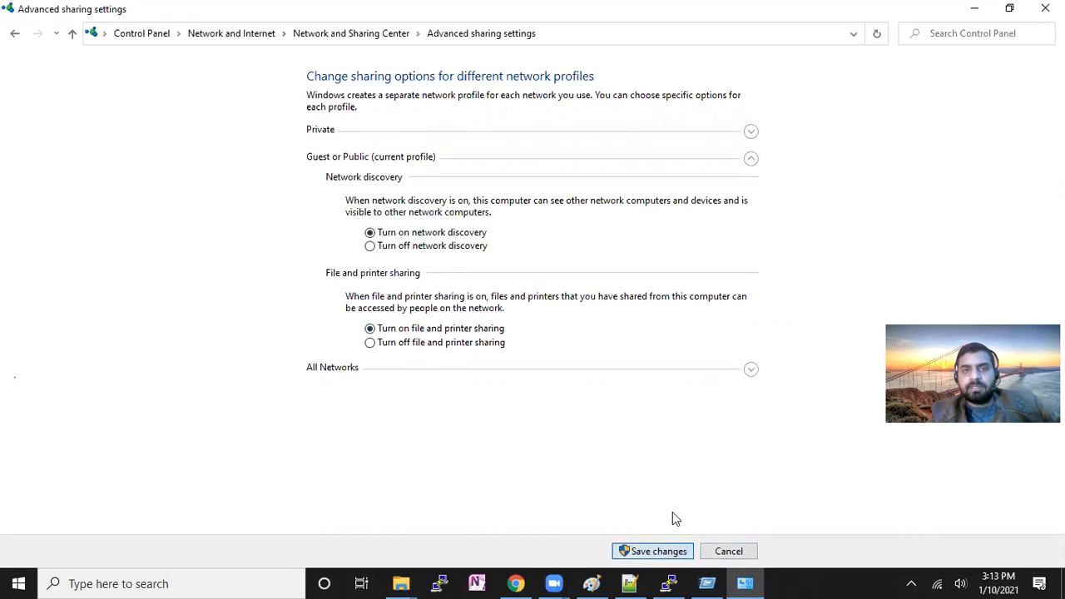
left_click(670, 549)
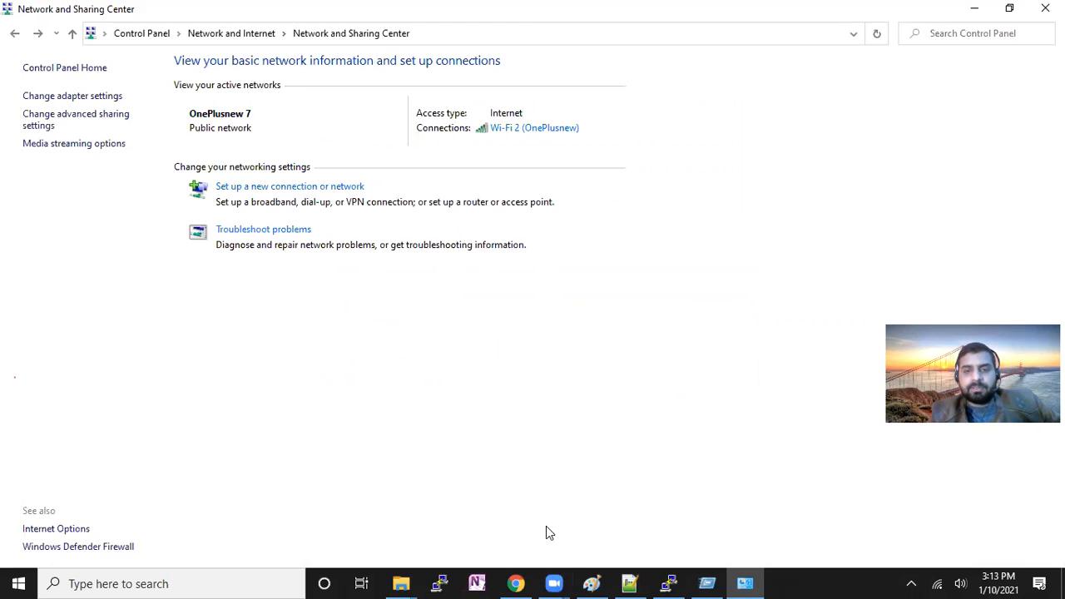
Set the mapping to drive Z: with reconnecting at sign-in enabled and try to browse for the shared network folder.
left_click(384, 306)
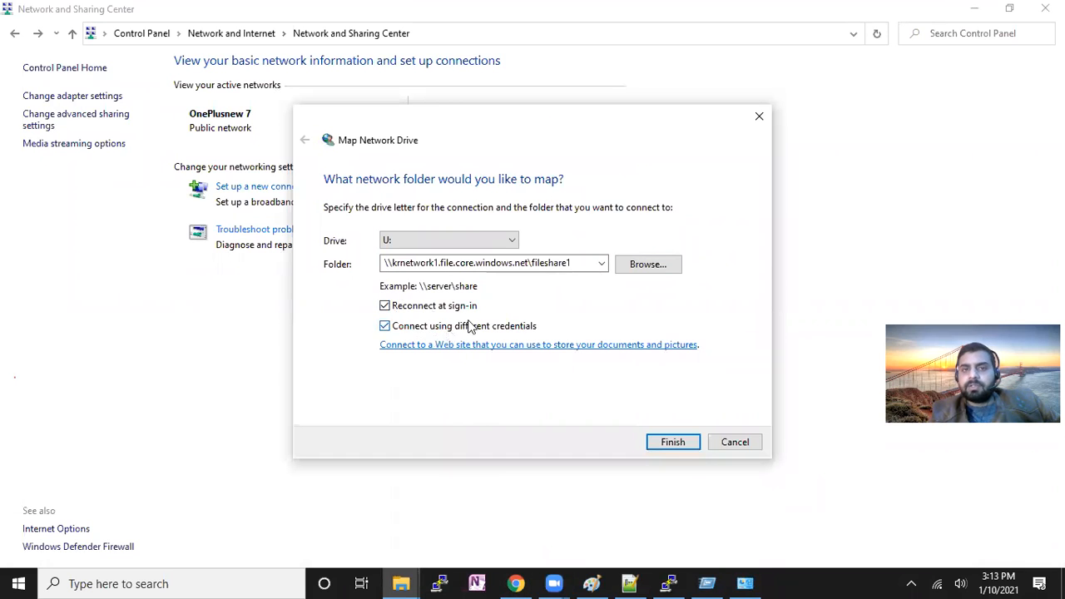
left_click(426, 240)
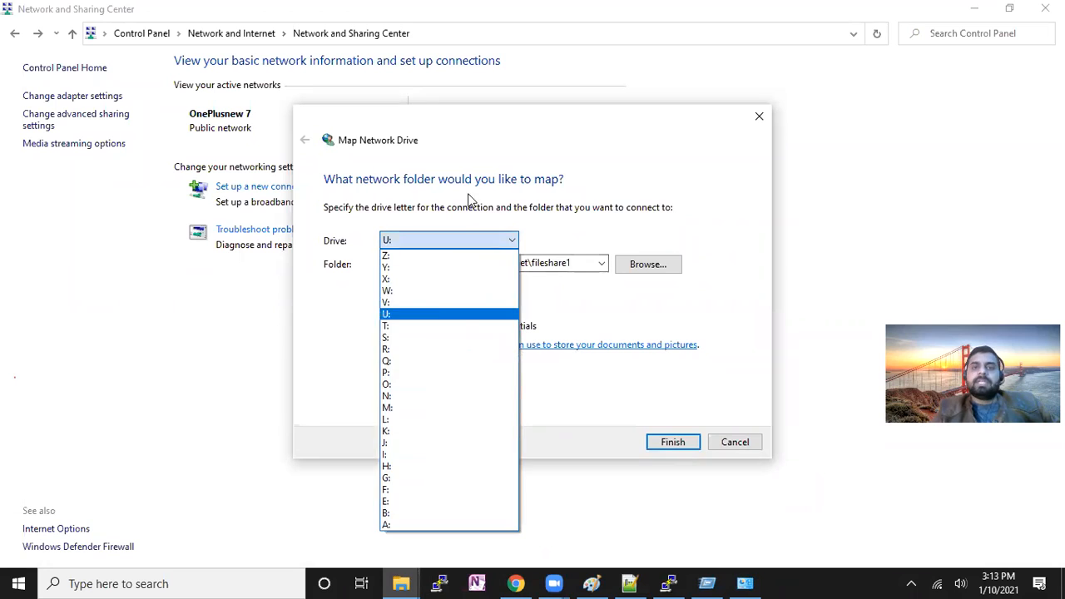
left_click(426, 254)
left_click(653, 263)
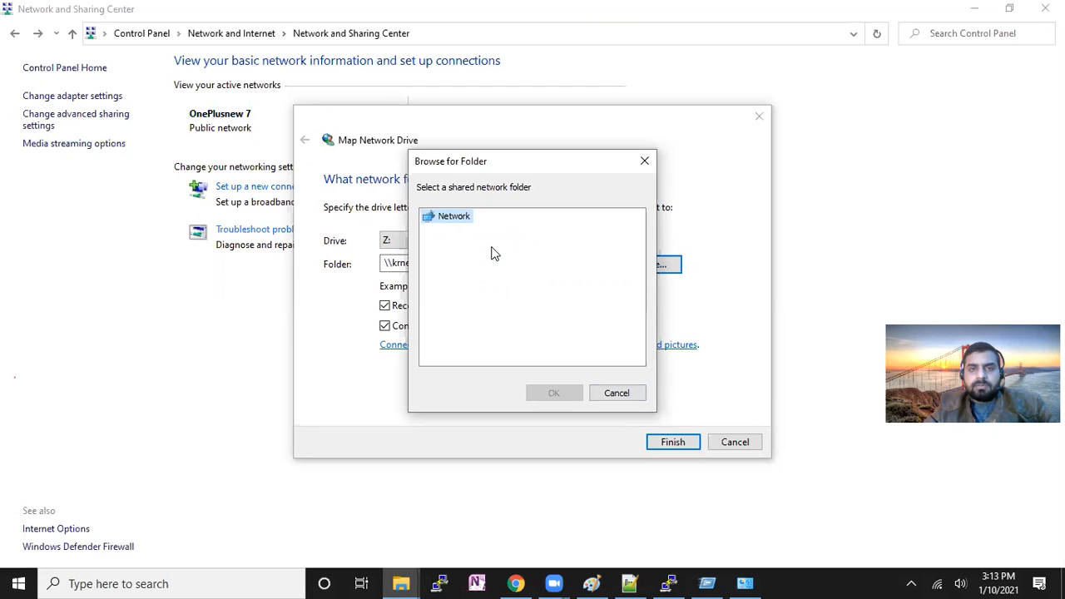
left_click(617, 393)
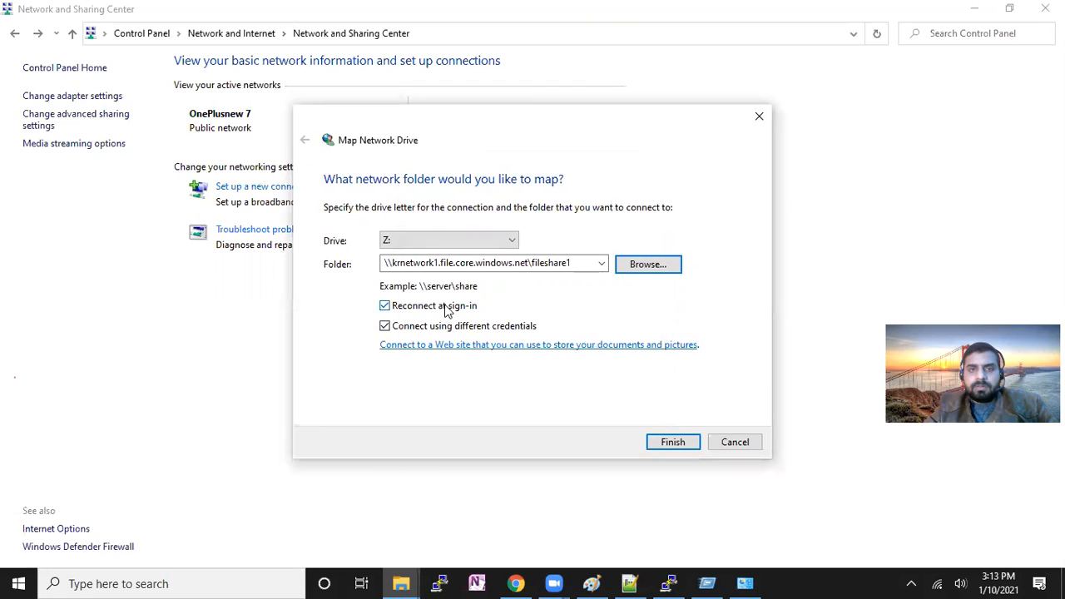
Turn off reconnecting at sign-in, retry browsing for the network folder, and cancel the mapping.
left_click(447, 308)
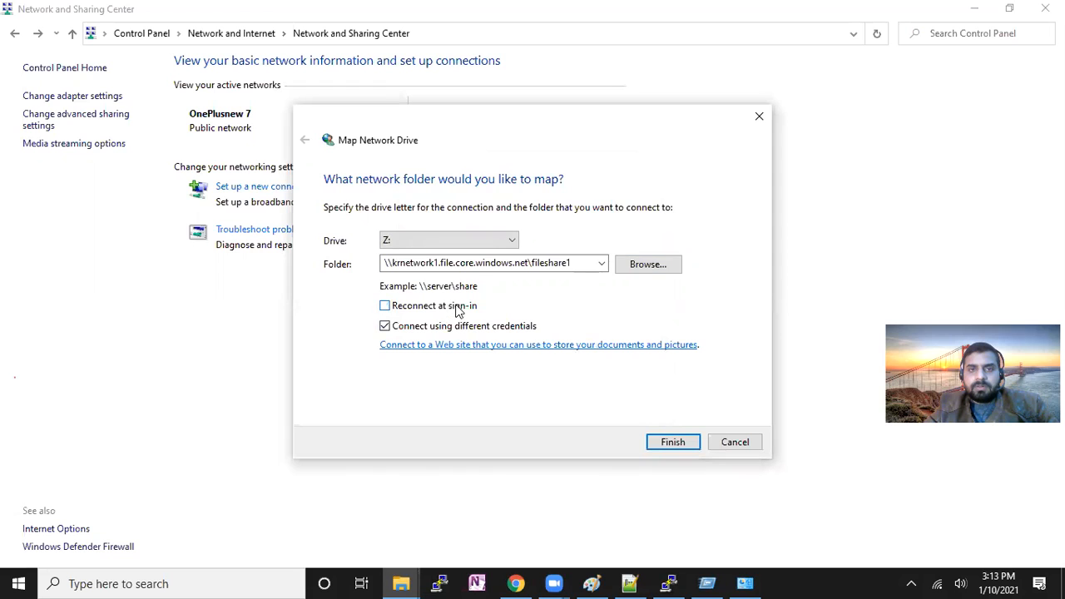
left_click(650, 268)
left_click(635, 396)
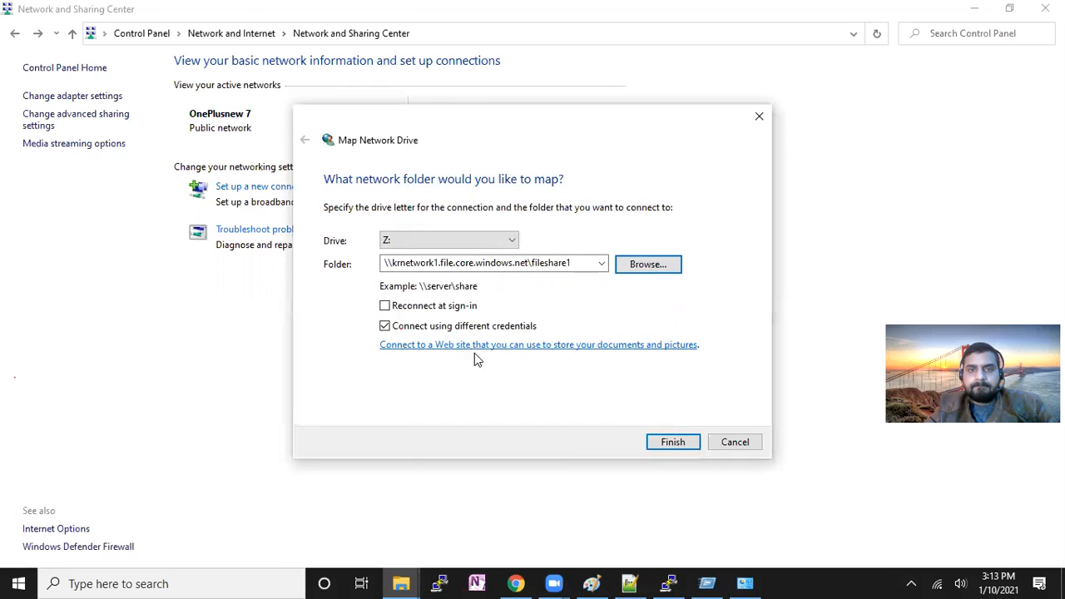
left_click(734, 439)
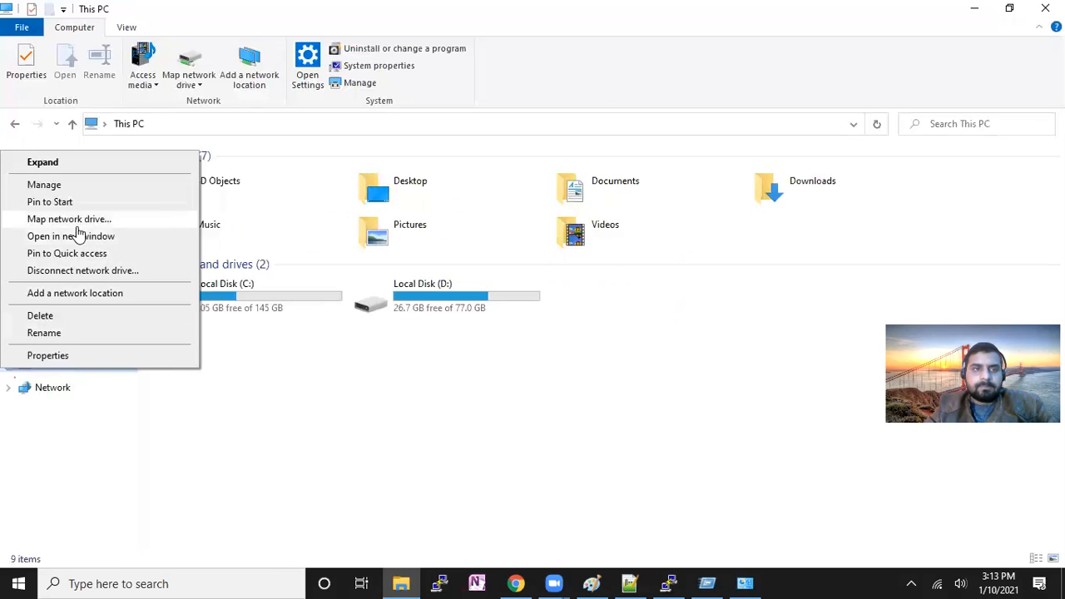
Try mapping \\krnetwork1.file.core.windows.net\fileshare1 to Z: by browsing without and with different credentials, and cancel the mapping.
left_click(76, 221)
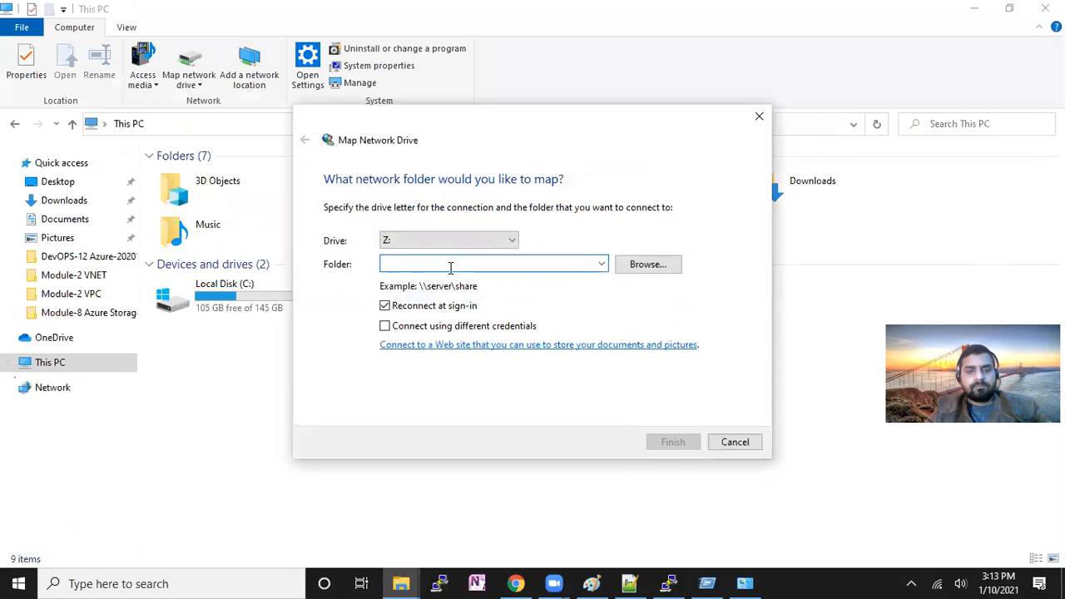
type("\\\\krnetwork1.file.core.windows.net\\fileshare1")
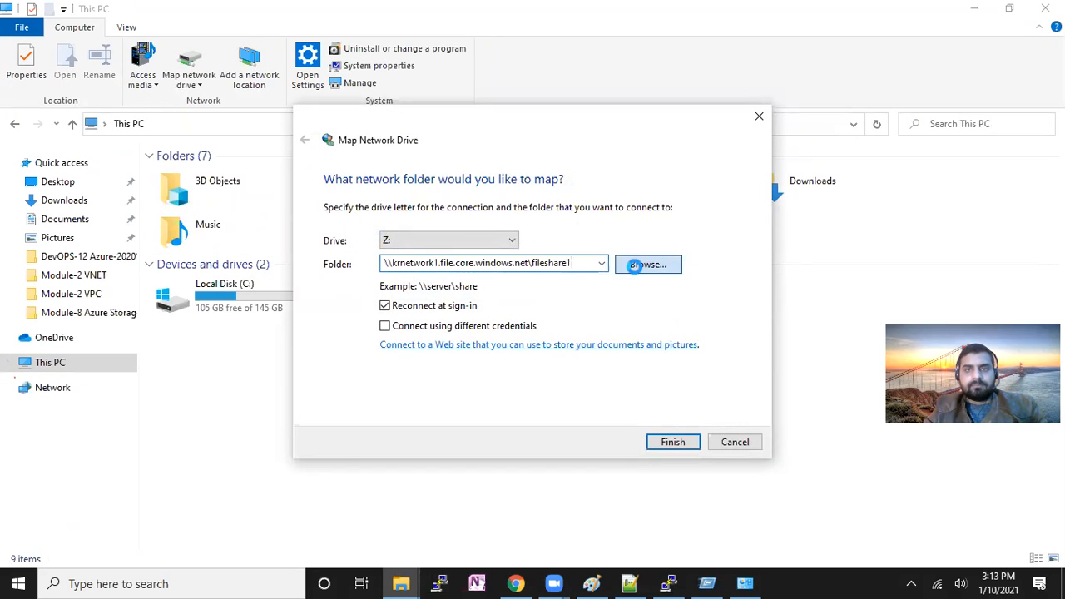
left_click(635, 266)
left_click(628, 387)
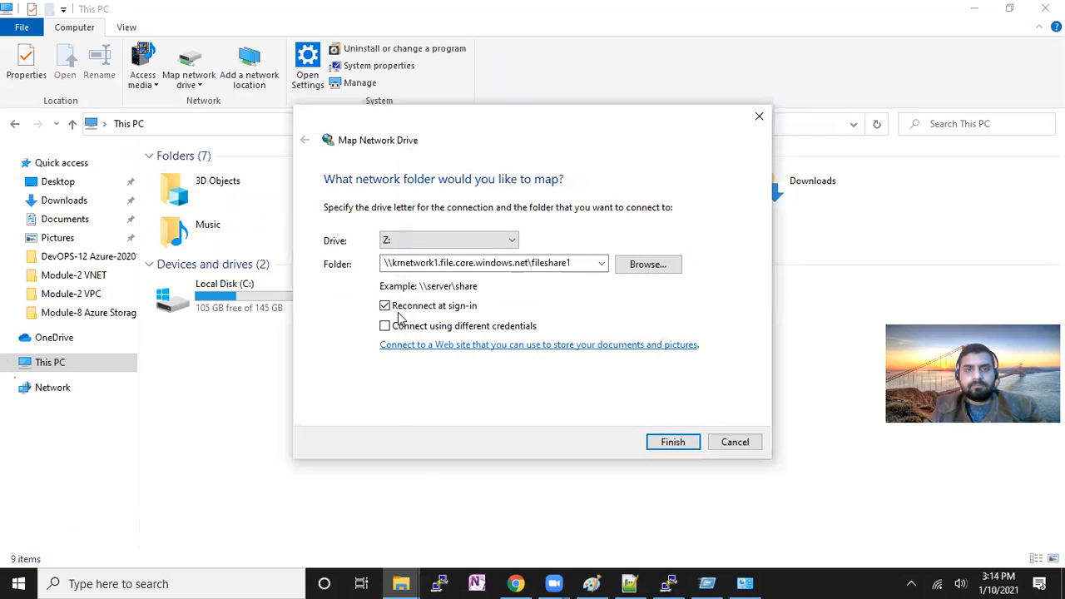
left_click(408, 331)
left_click(660, 264)
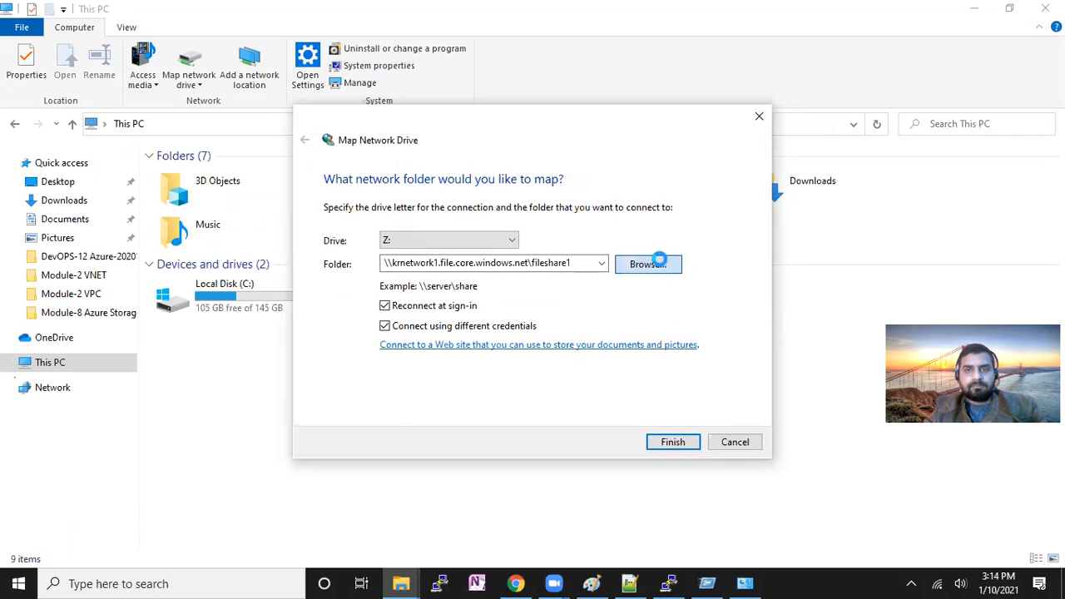
left_click(617, 401)
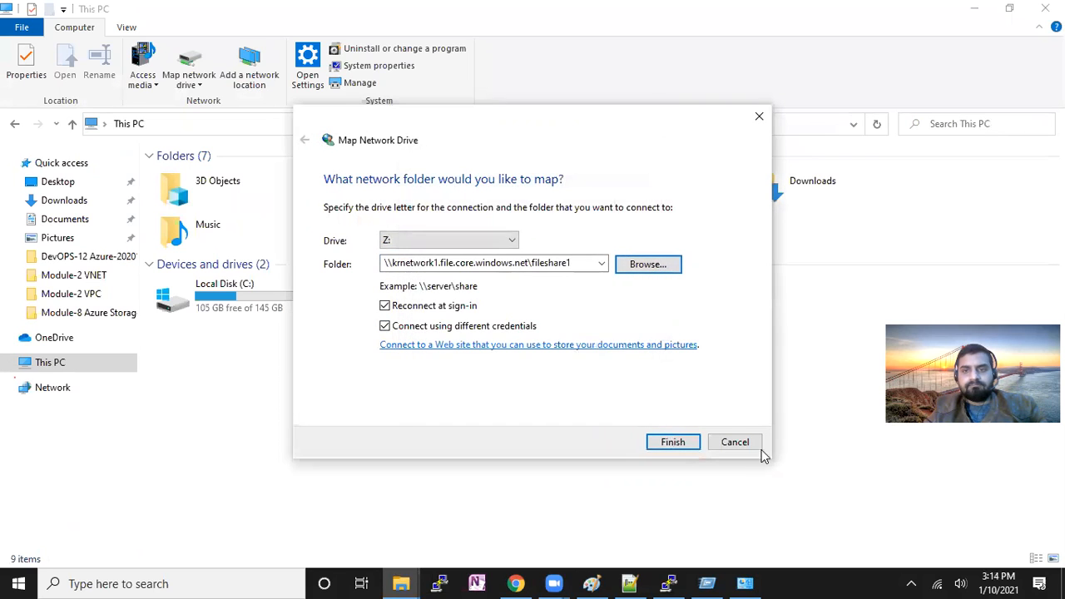
left_click(737, 444)
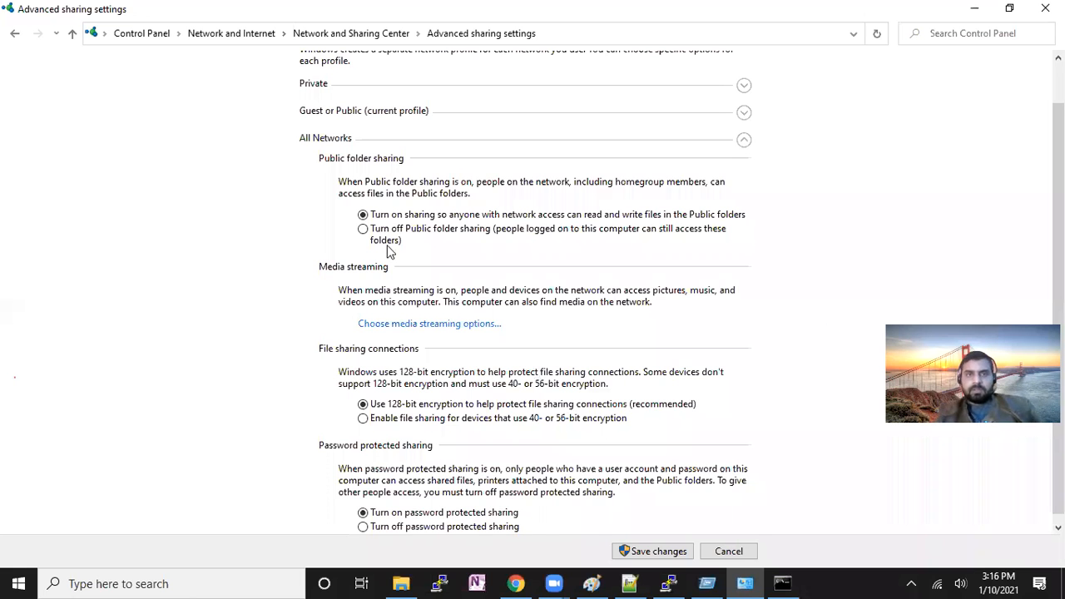
Save the advanced sharing settings for All Networks with public folder sharing turned on.
left_click(654, 550)
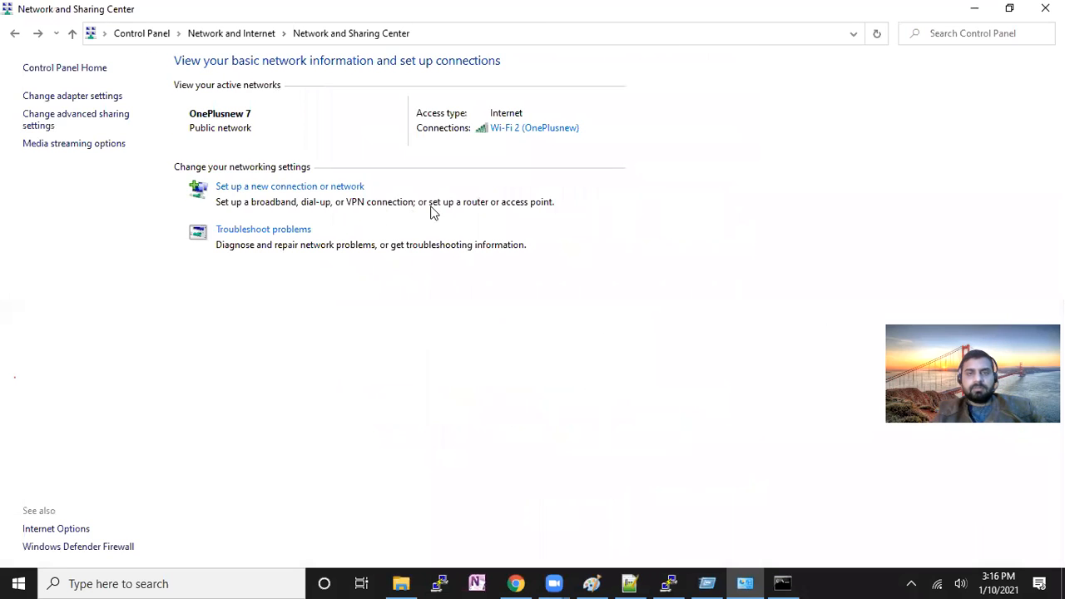
Start another Z: mapping of \\krnetwork1.file.core.windows.net\fileshare1 using different credentials and try to browse for the shared folder.
left_click(401, 583)
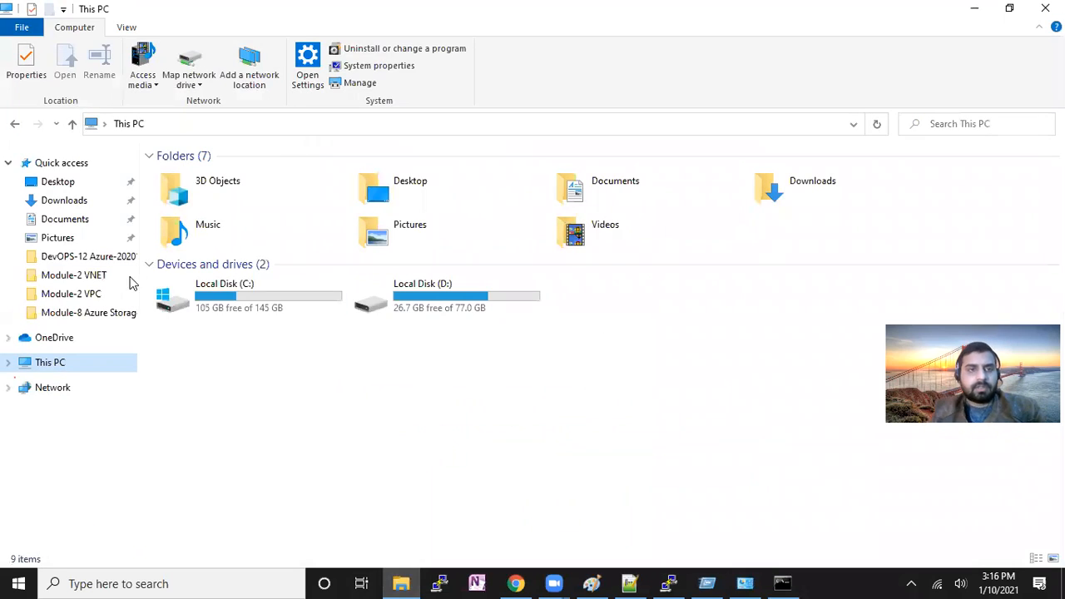
right_click(74, 367)
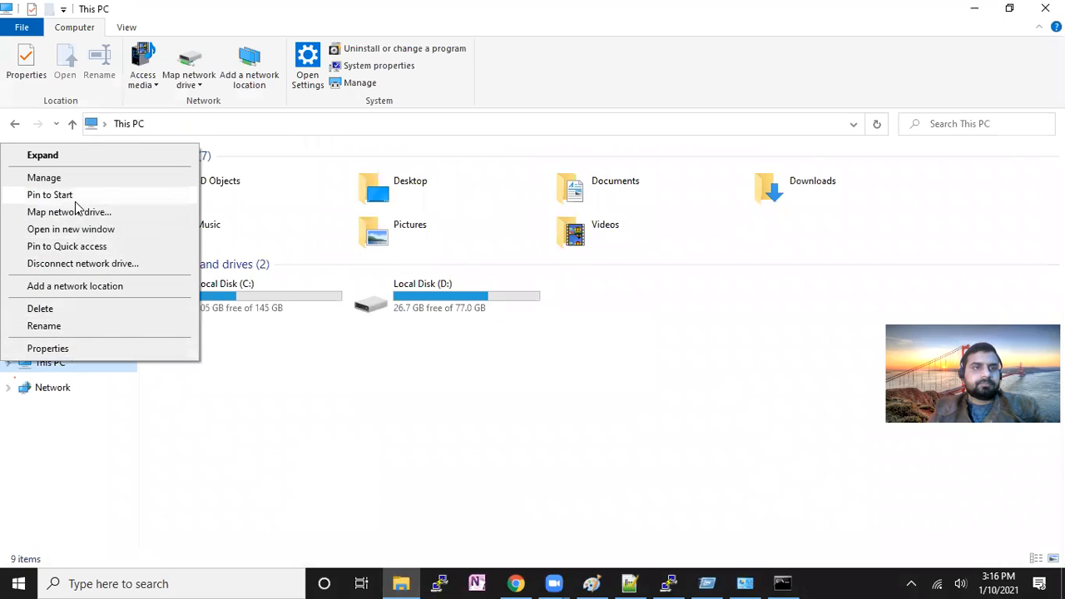
left_click(68, 212)
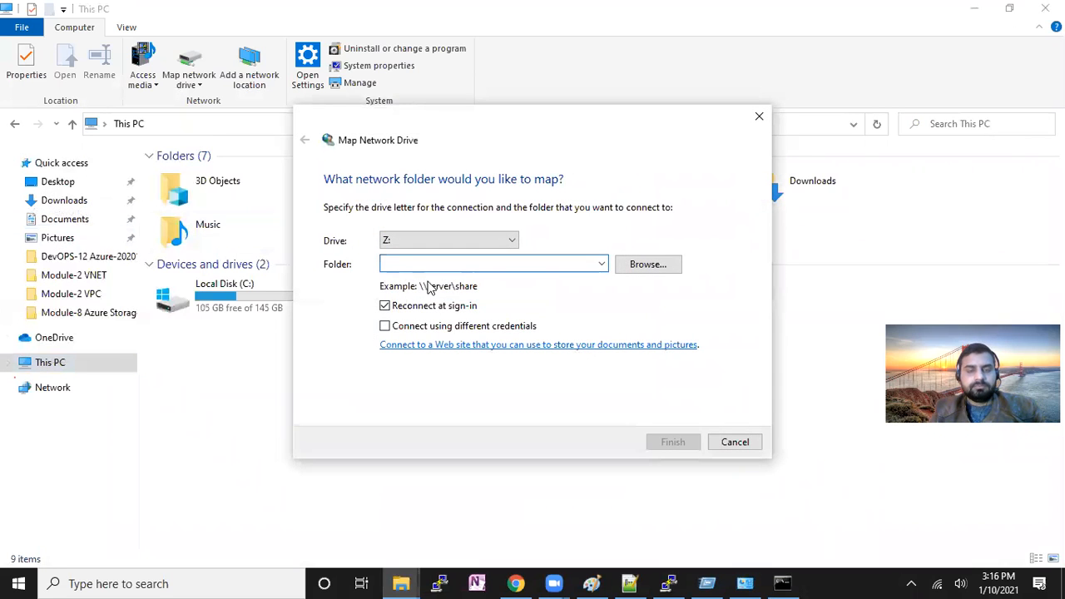
left_click(632, 582)
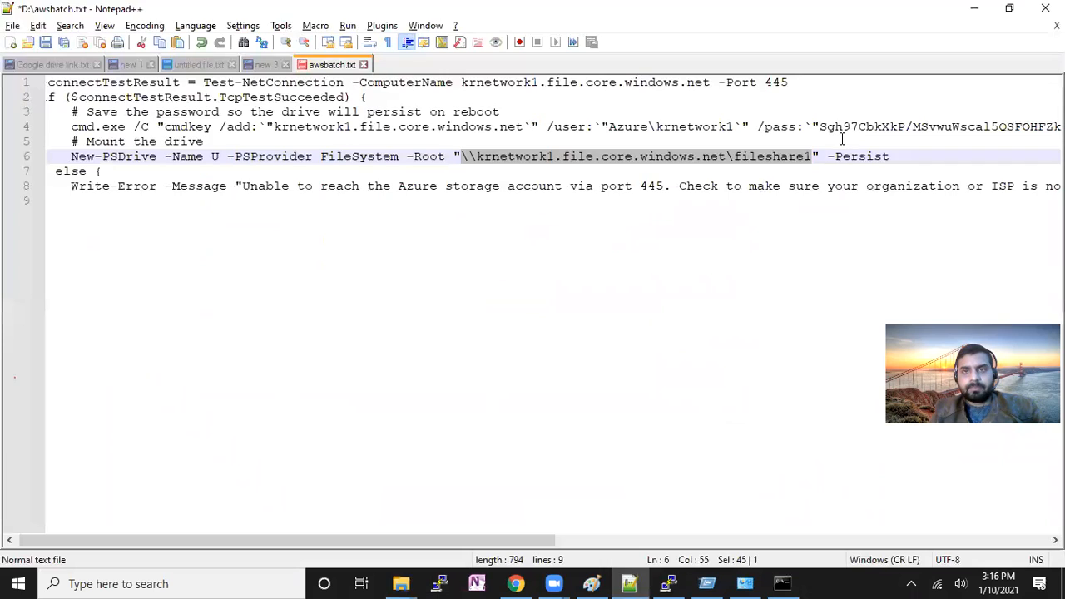
key("alt+Tab")
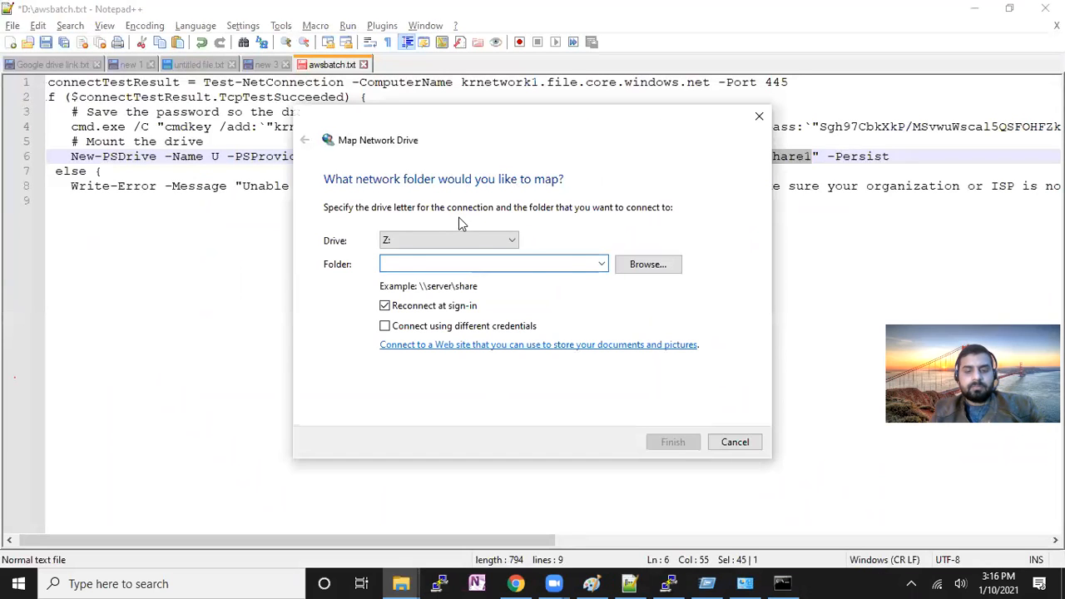
key("ctrl+v")
left_click(385, 326)
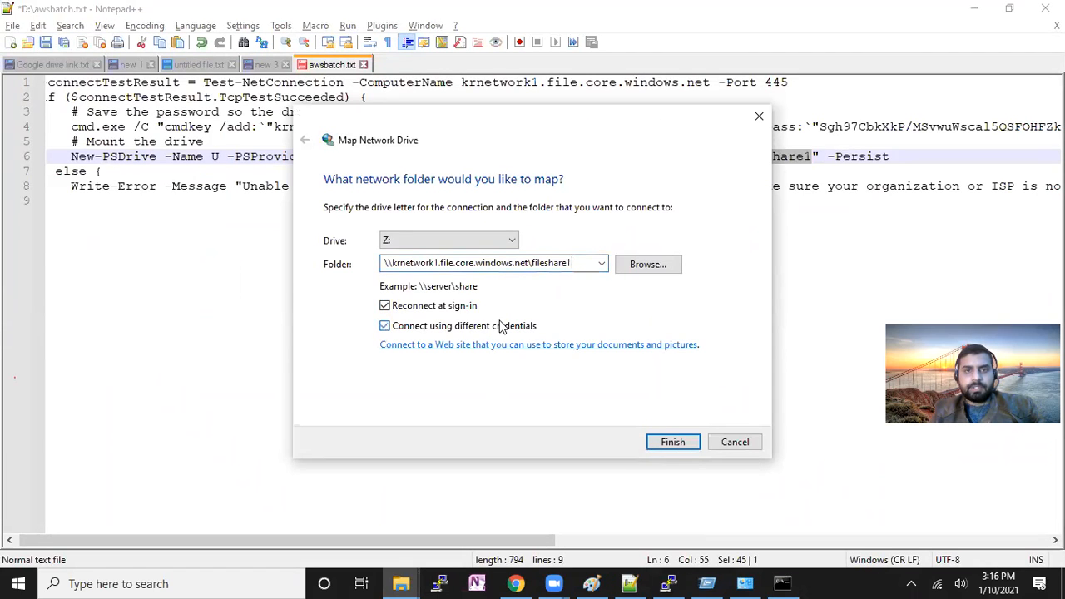
left_click(637, 264)
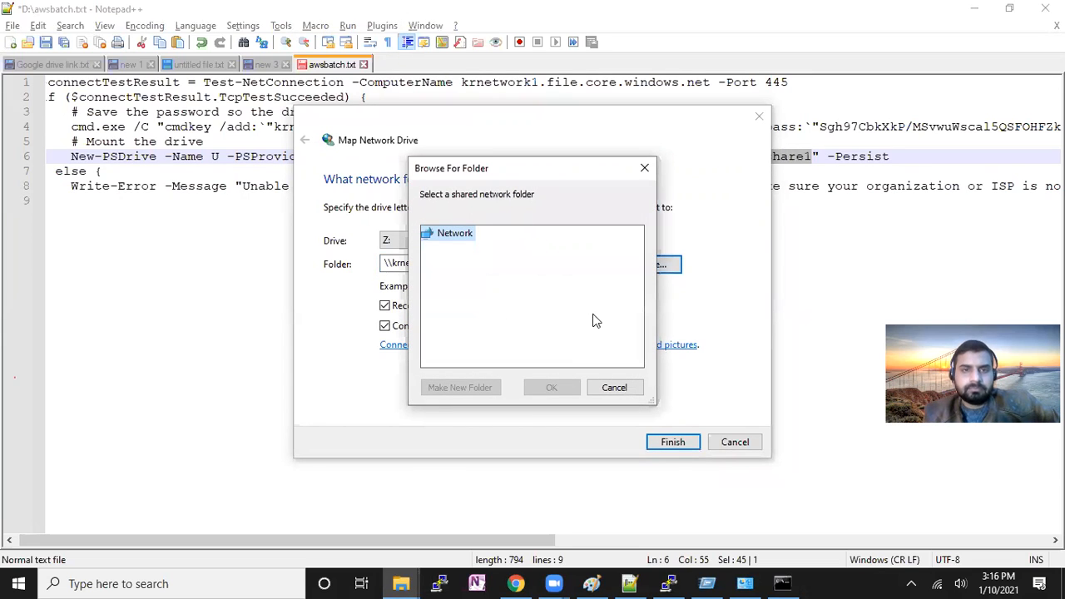
left_click(613, 389)
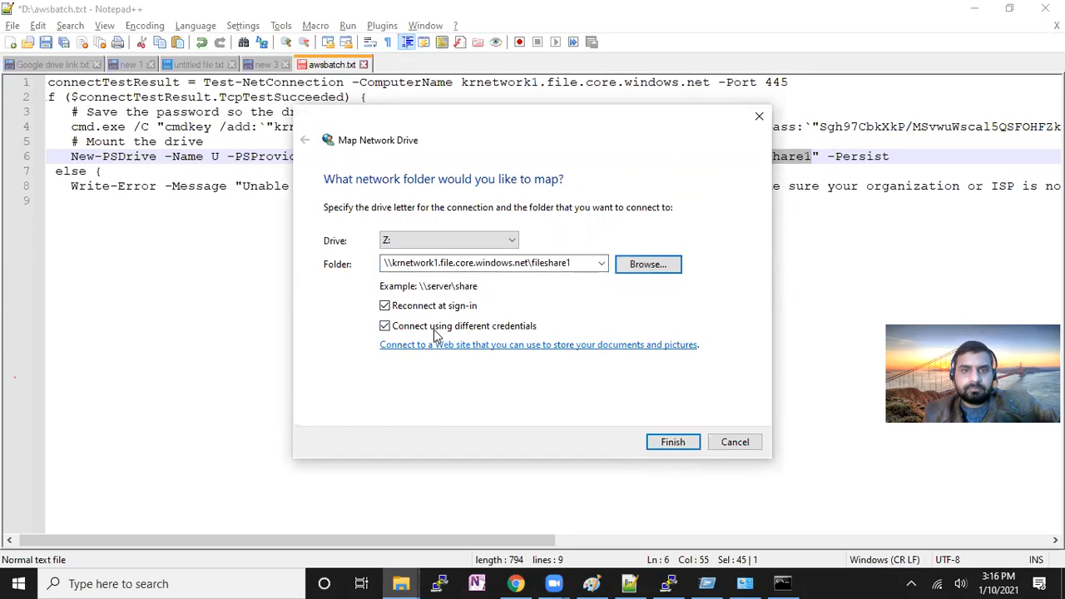
Retry browsing with other combinations of the sign-in reconnection and different-credentials options, and cancel the mapping.
left_click(653, 263)
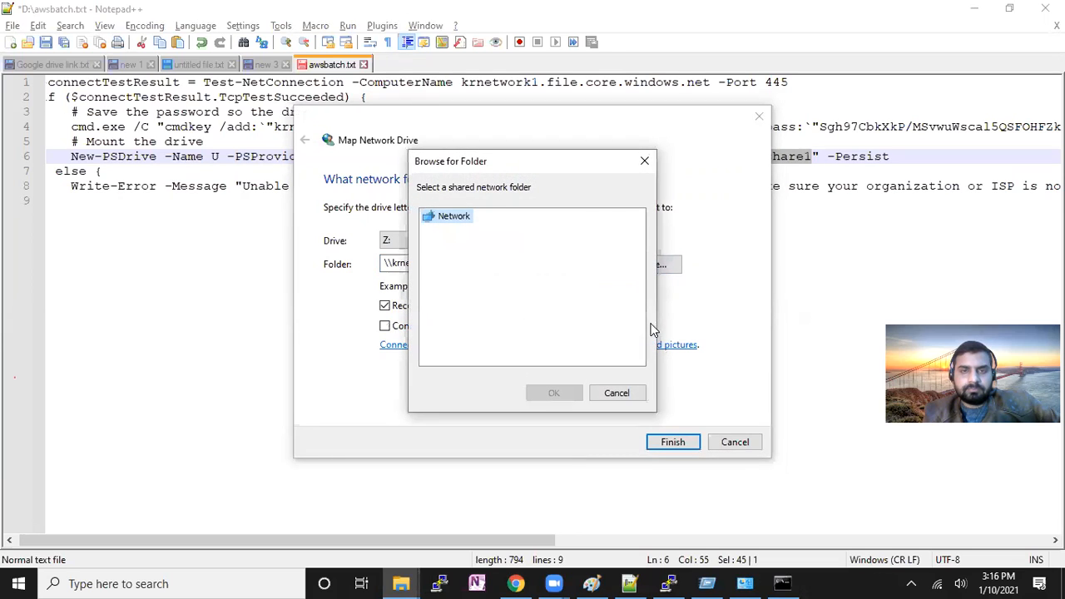
left_click(617, 394)
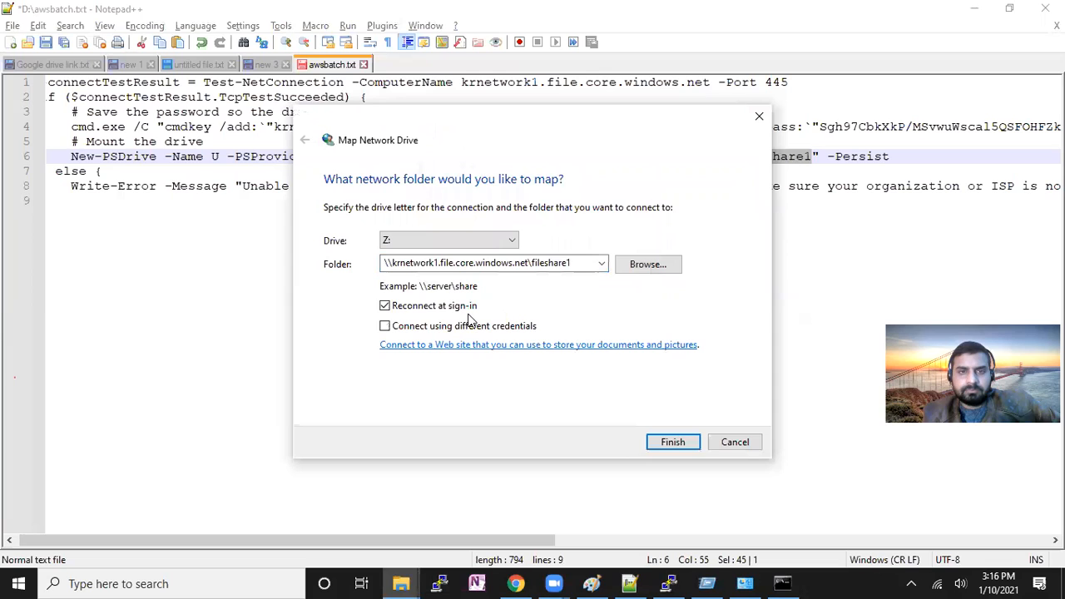
left_click(466, 314)
left_click(630, 264)
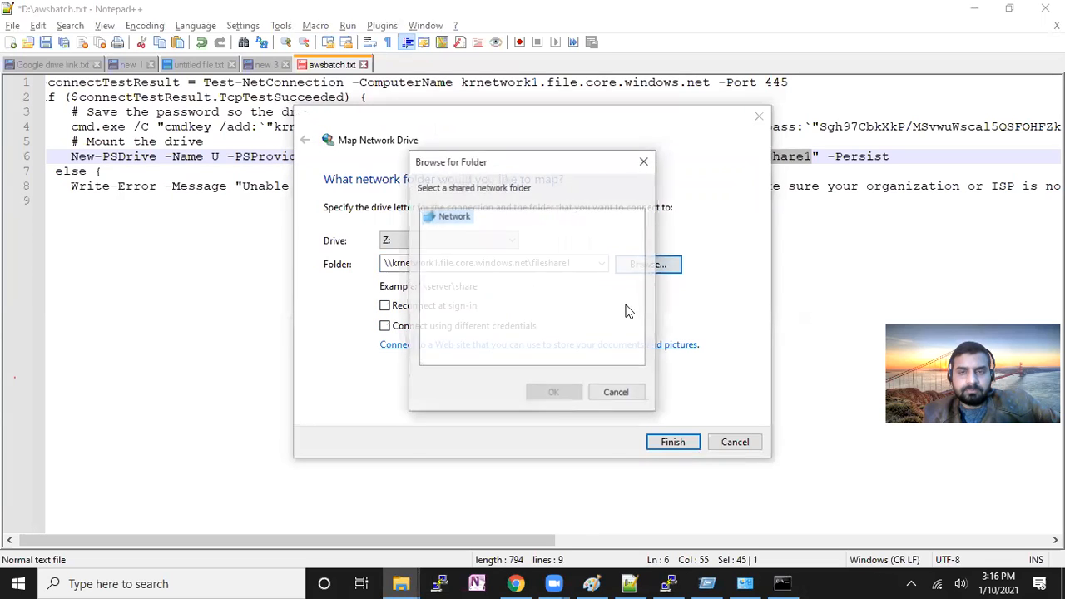
left_click(615, 395)
left_click(480, 328)
left_click(623, 267)
left_click(619, 396)
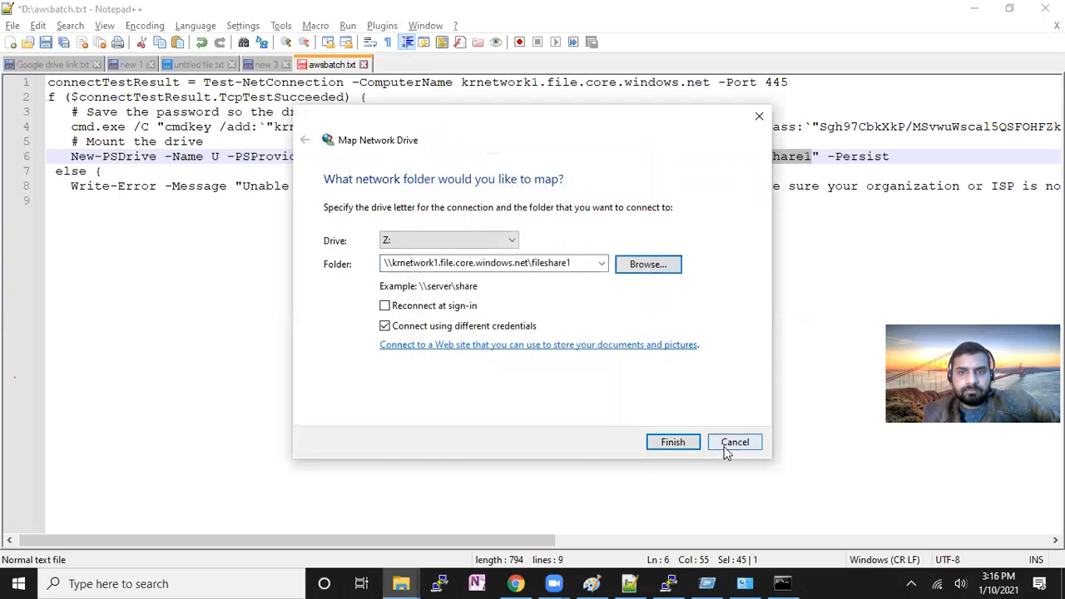
left_click(730, 444)
Open a fresh network drive mapping for This PC with folder \\krnetwork1.file.core.windows.net\fileshare1 and check browsing for a shared folder.
left_click(401, 583)
right_click(56, 366)
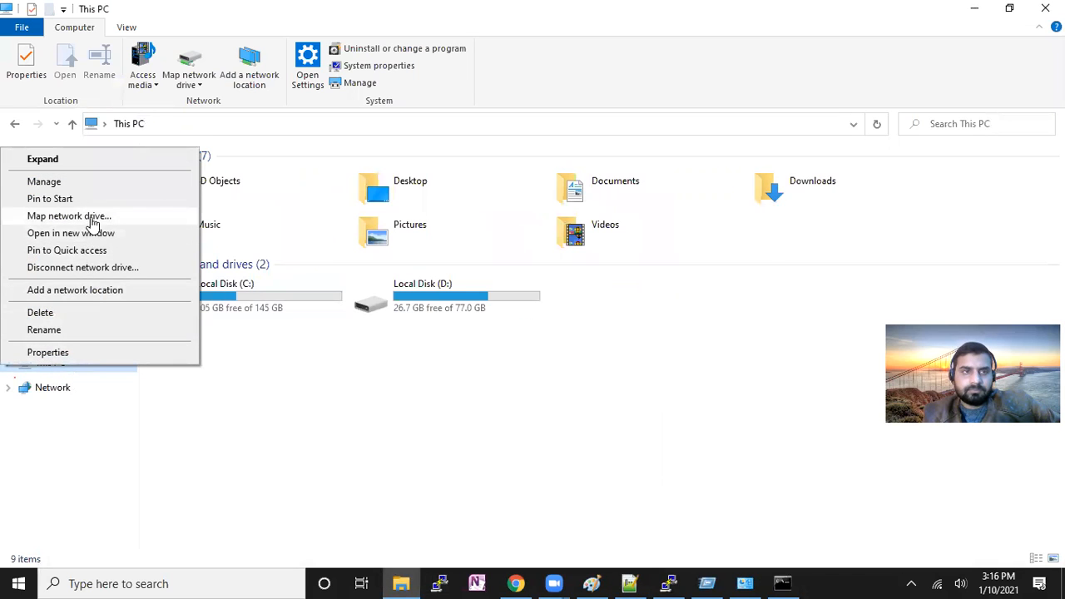
left_click(83, 216)
type("\\\\kmelnet01.file.core.windows.net\\fileshare1")
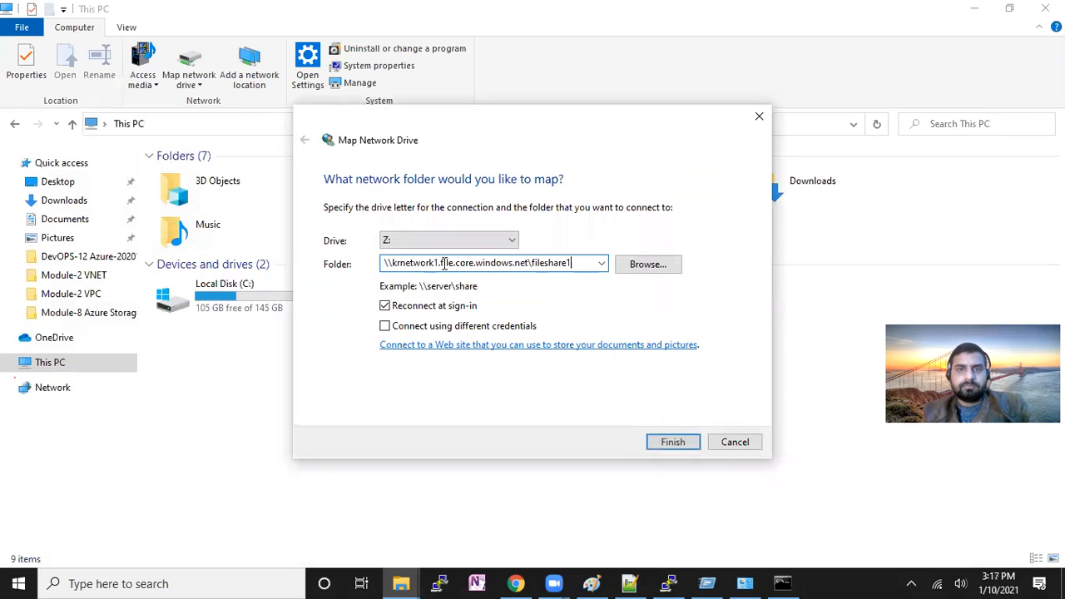
left_click(650, 264)
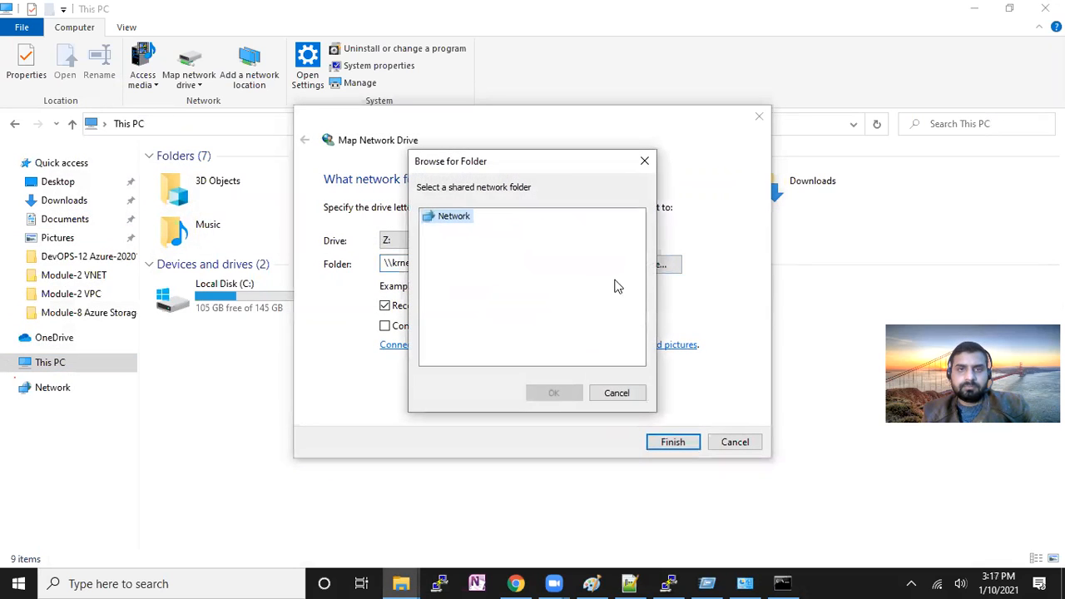
left_click(616, 392)
In Control Panel, turn off Windows Defender Firewall for both private and public networks.
left_click(746, 583)
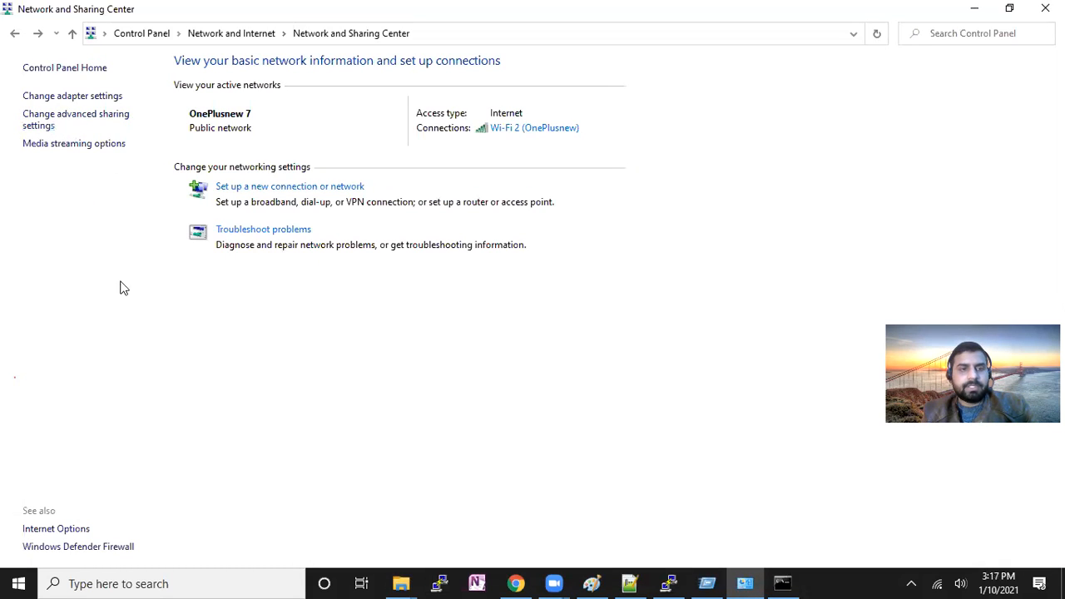
left_click(80, 548)
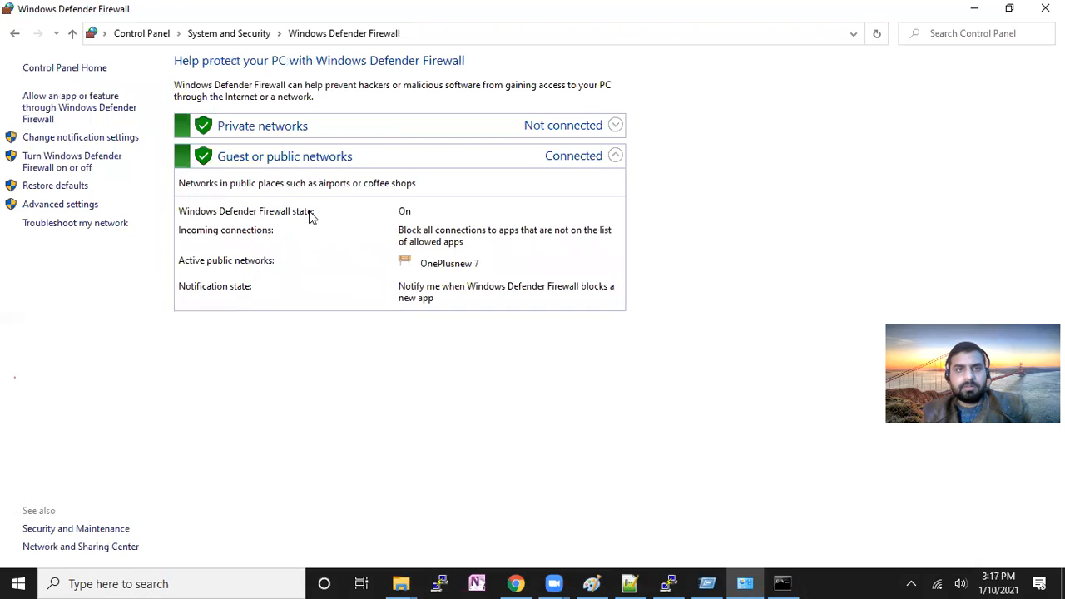
left_click(81, 168)
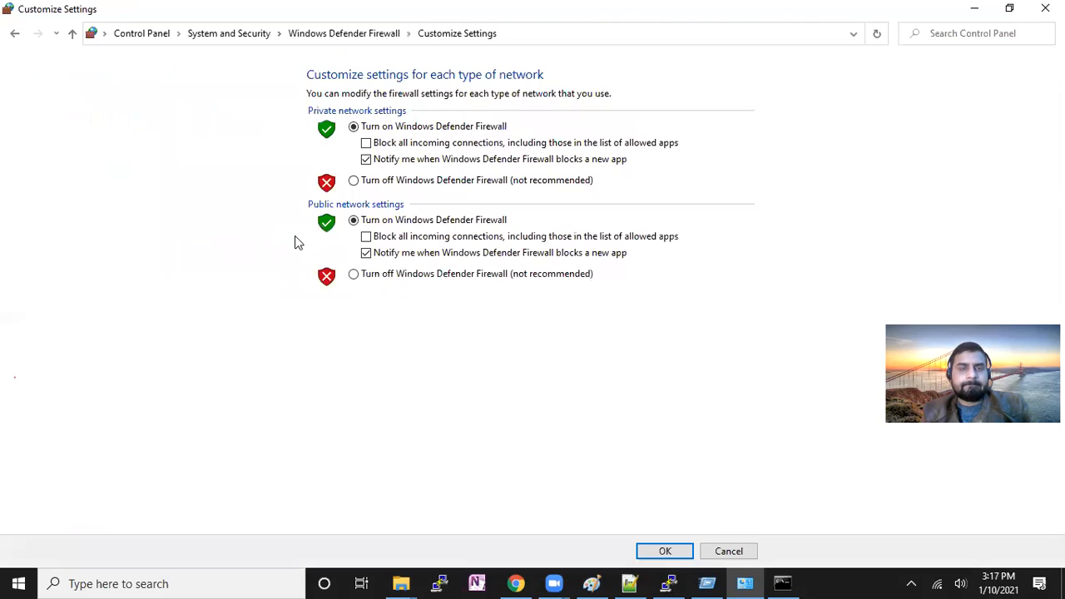
left_click(353, 181)
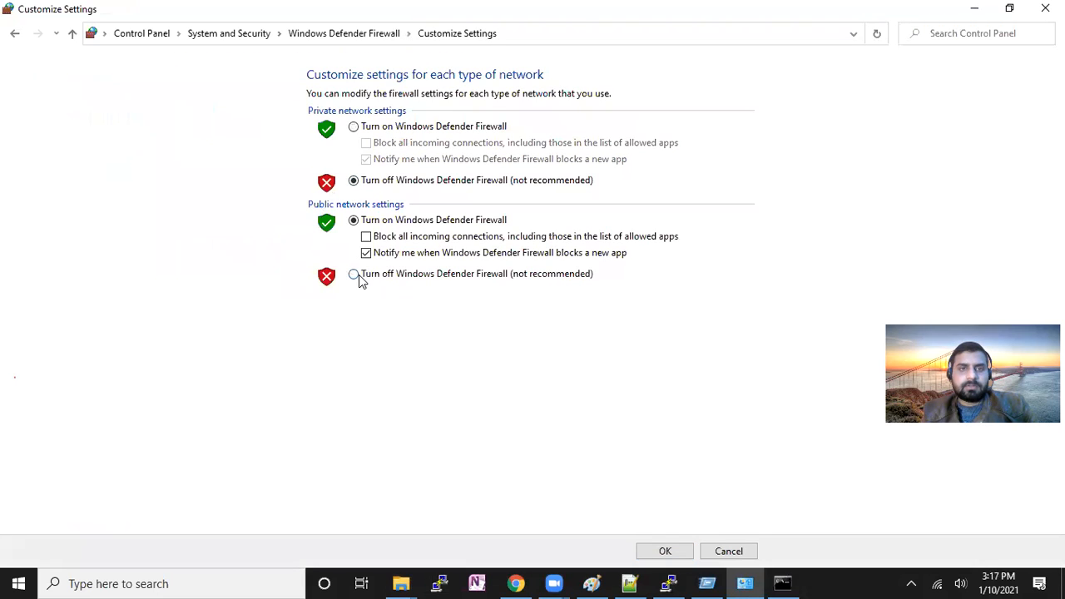
left_click(354, 274)
left_click(668, 550)
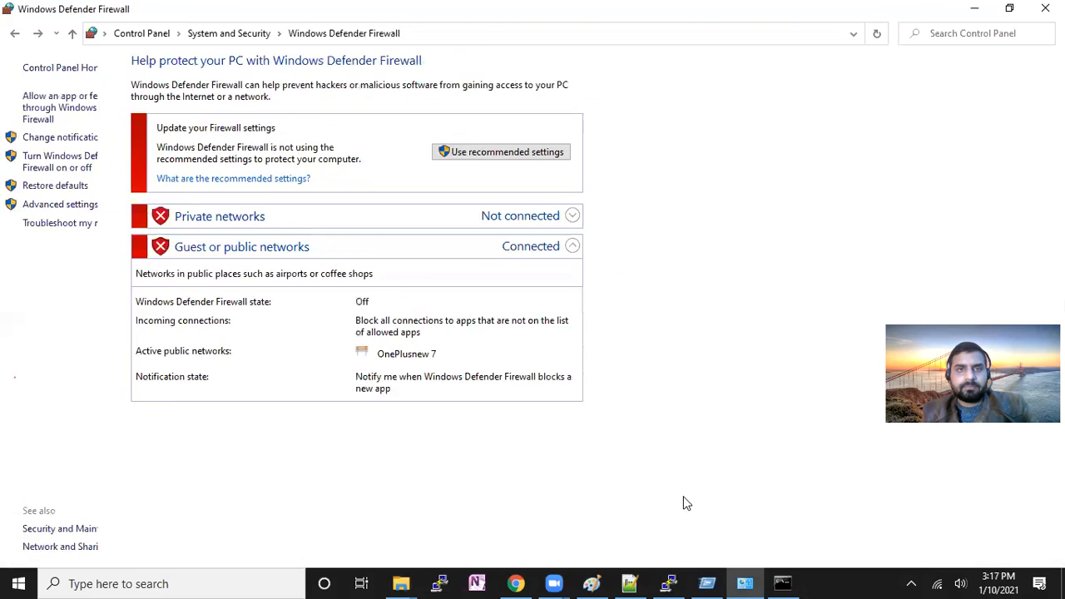
Return to the Z: drive mapping, retry browsing for the shared folder, and turn off sign-in reconnection and different credentials.
mouse_move(400, 583)
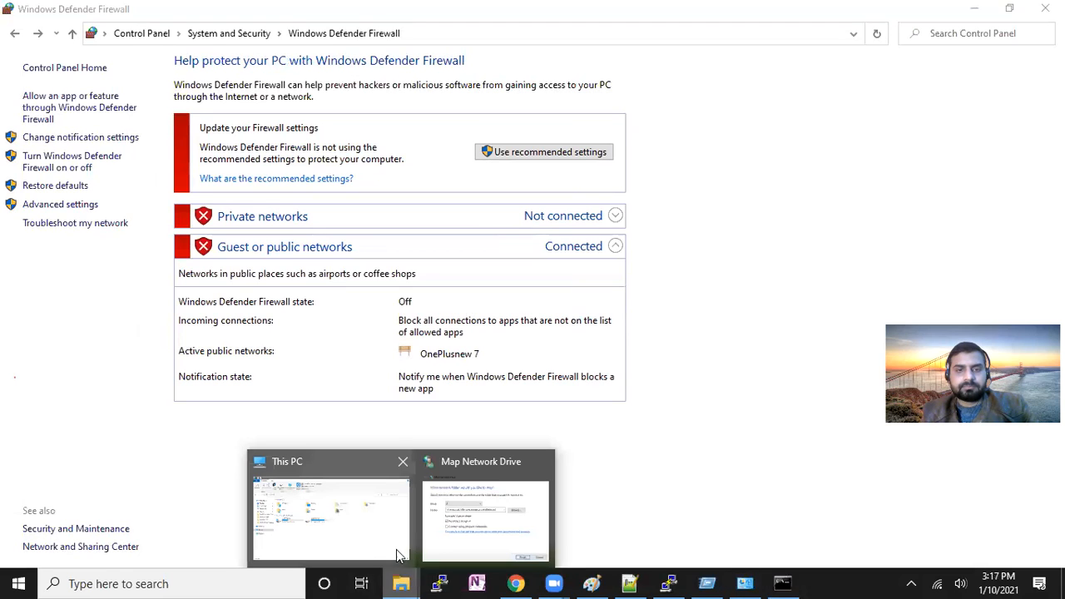
left_click(440, 541)
left_click(458, 326)
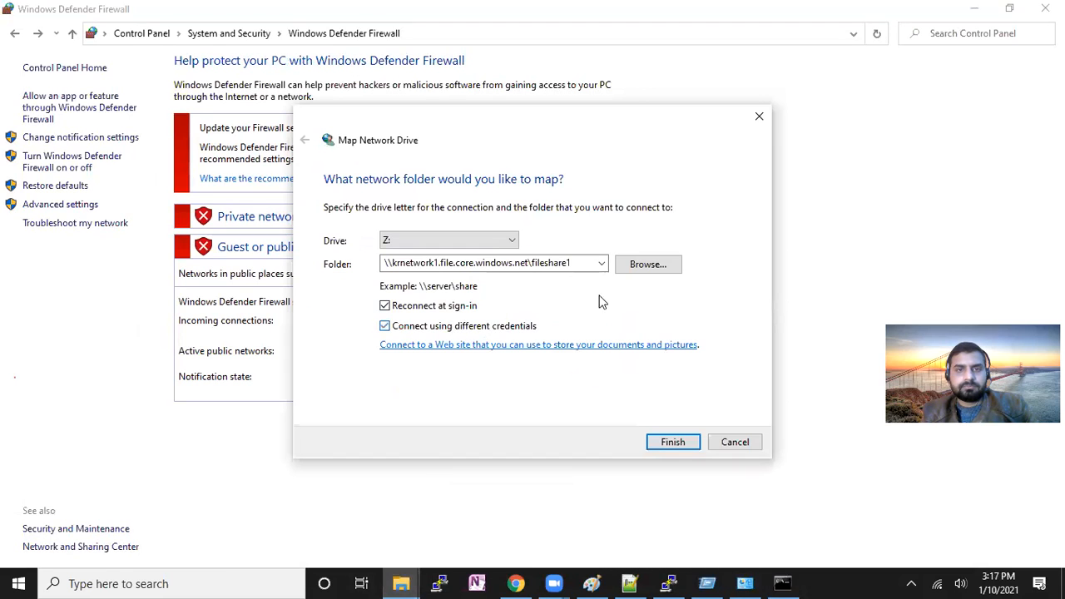
left_click(643, 264)
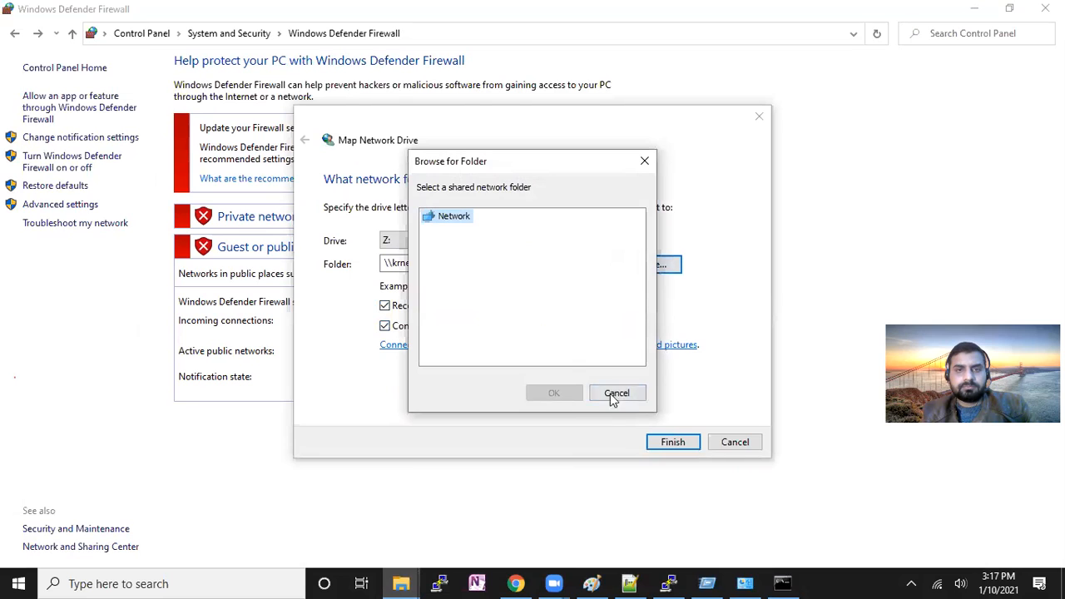
left_click(608, 393)
left_click(437, 305)
left_click(441, 326)
left_click(634, 264)
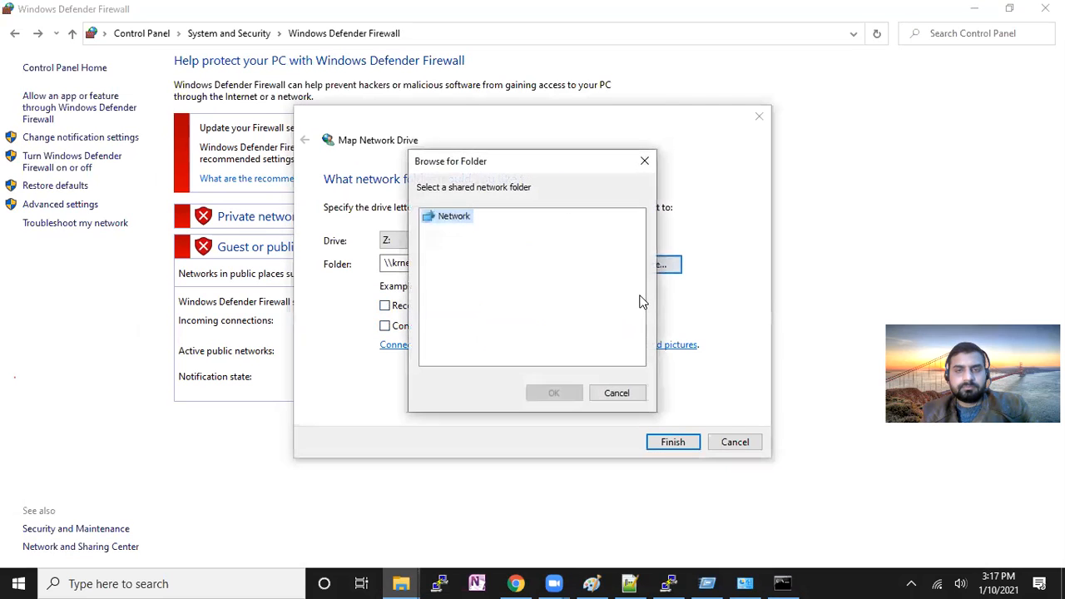
left_click(620, 397)
Connect drive Z: to \\krnetwork1.file.core.windows.net\fileshare1, retrying until the network credentials can be entered.
left_click(679, 443)
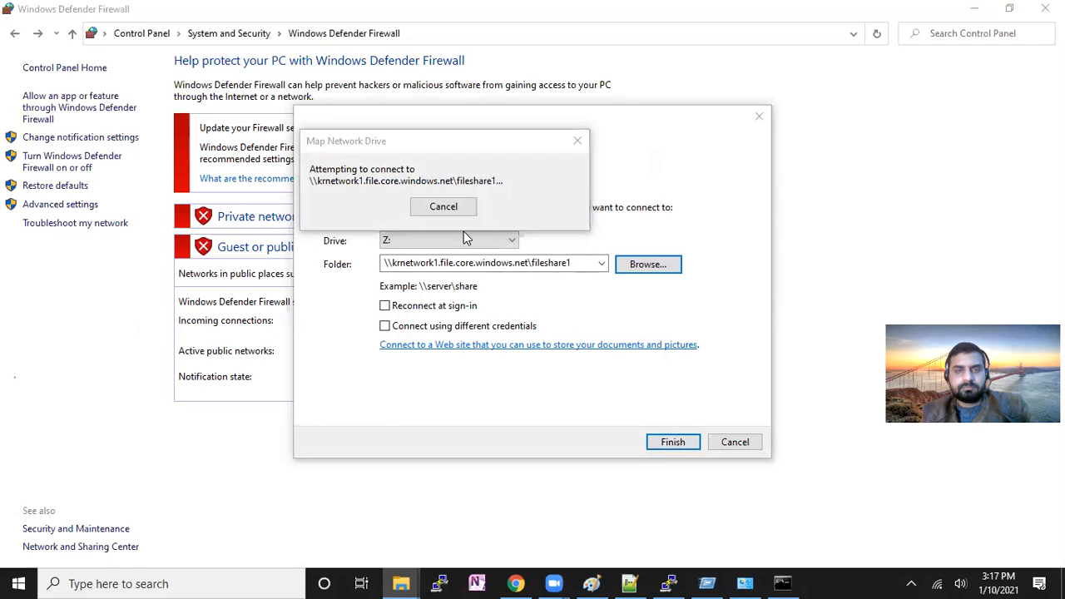
left_click(552, 288)
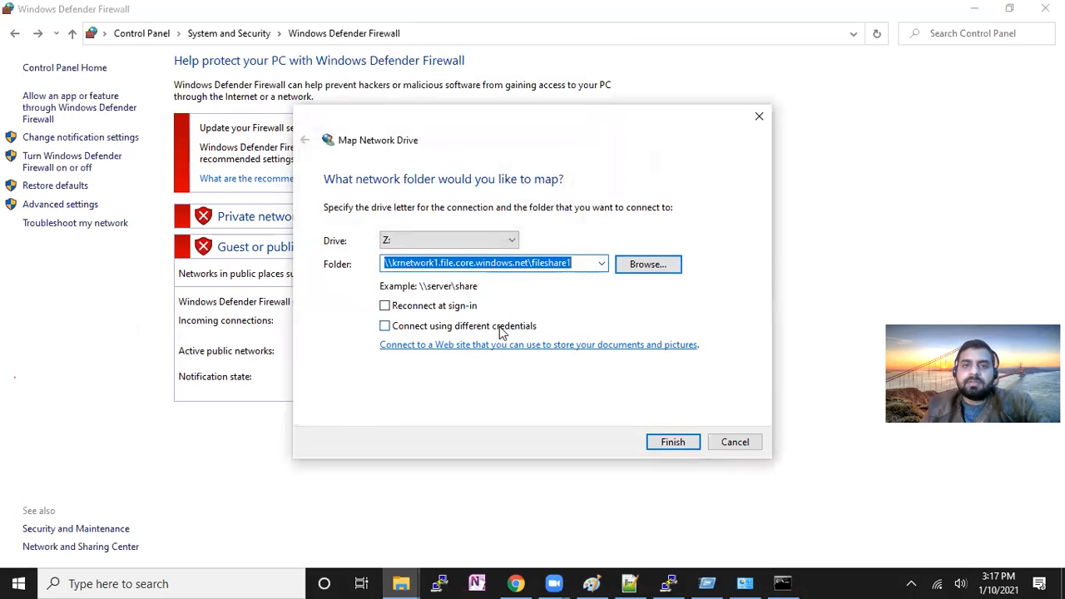
left_click(676, 442)
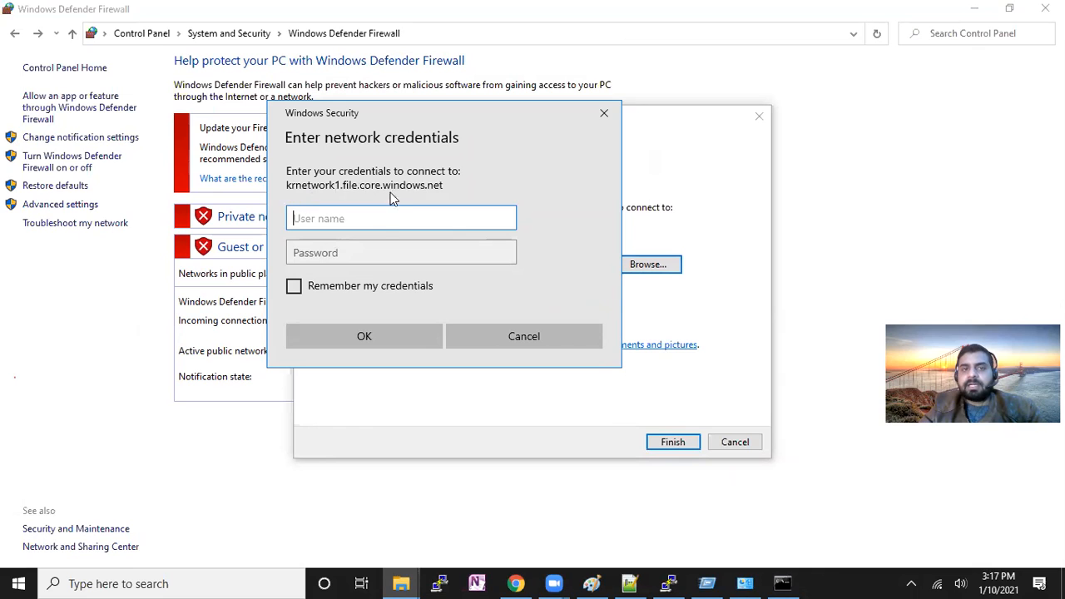
Copy the user name Azure\krnetwork1 from the script in awsbatch.txt into the network credentials.
left_click(630, 583)
left_click_drag(609, 129, 720, 138)
right_click(720, 139)
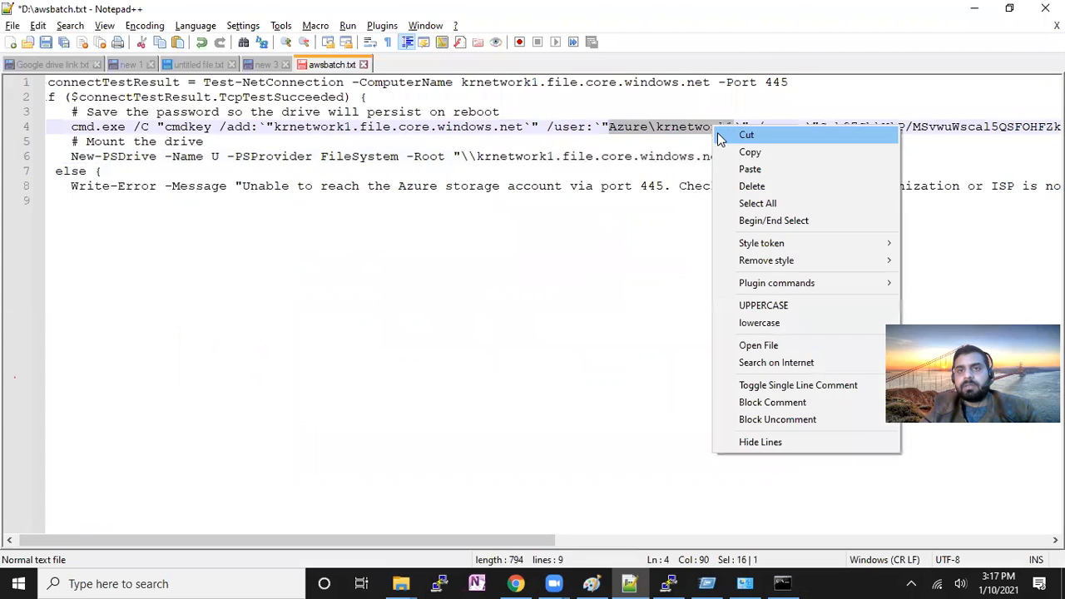
left_click(724, 152)
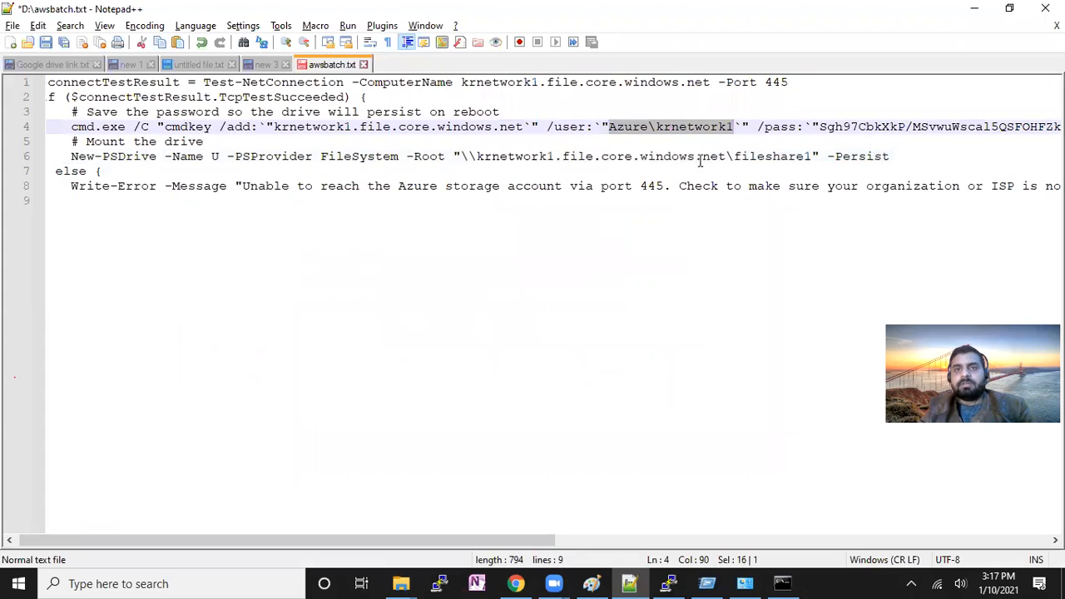
key("alt+Tab")
key("ctrl+v")
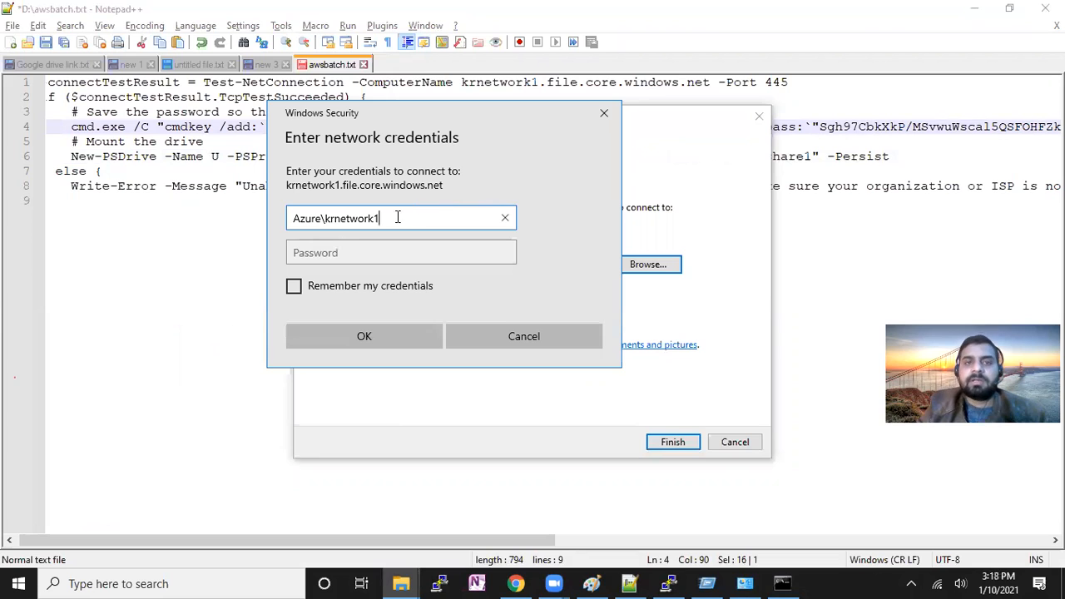
double_click(335, 218)
double_click(306, 218)
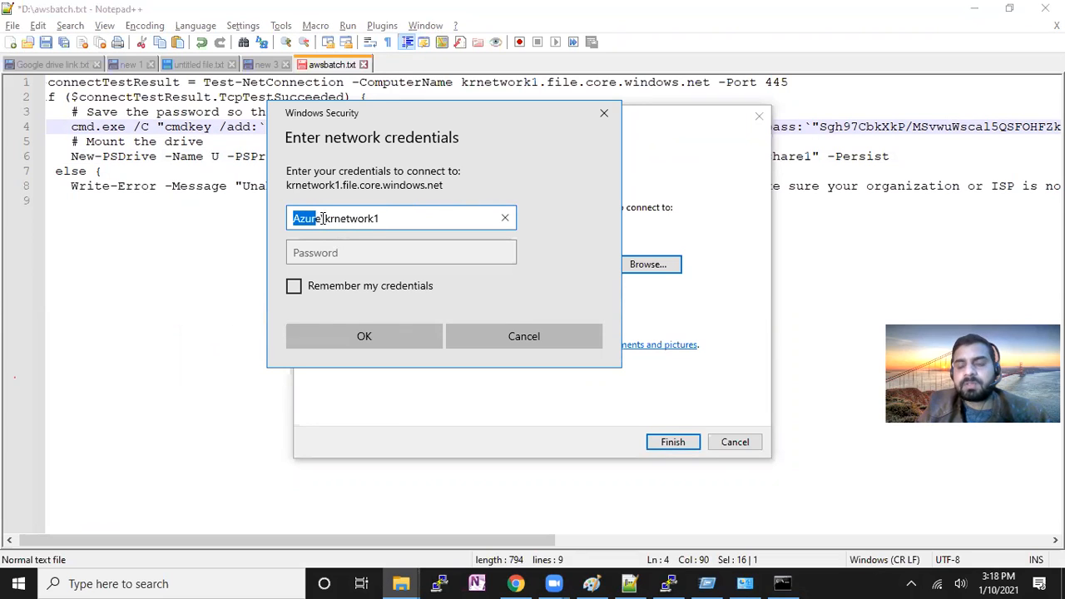
Copy the storage account key from awsbatch.txt into the password field and submit the network credentials.
left_click(360, 250)
key("alt+Tab")
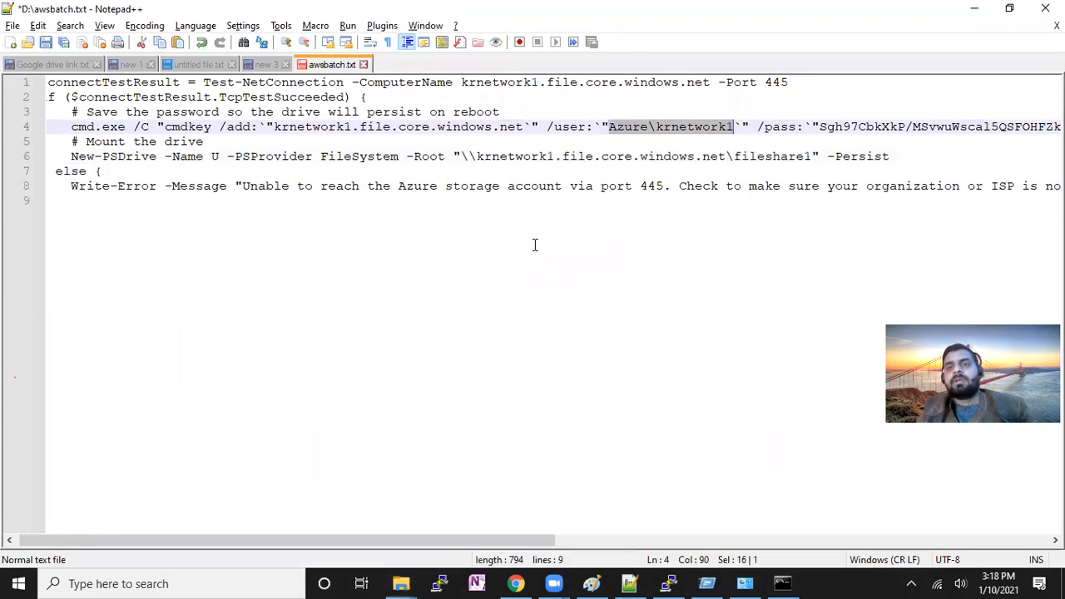
left_click_drag(820, 126, 998, 127)
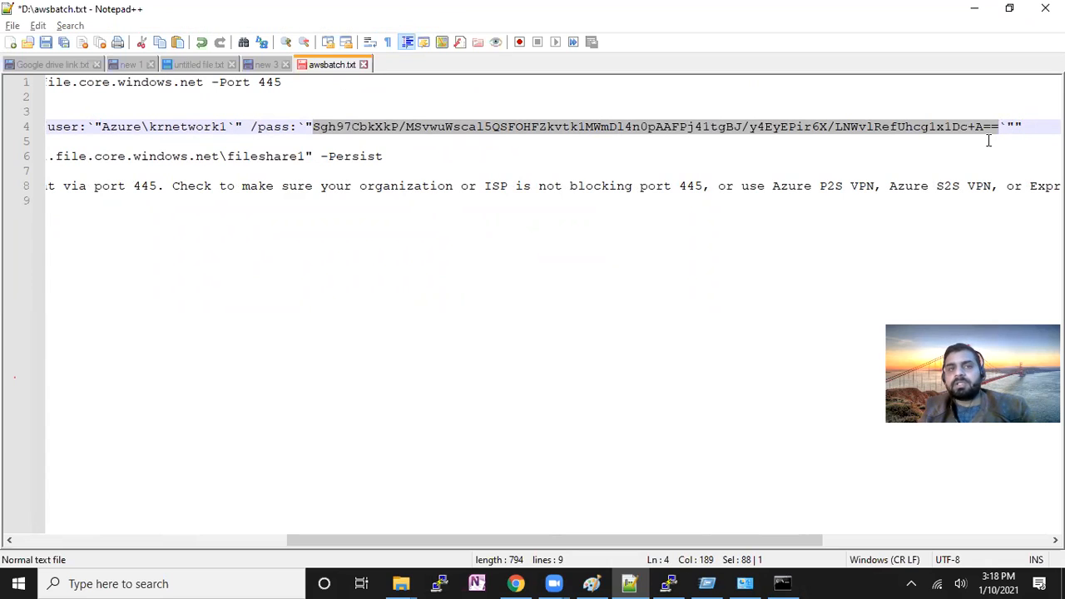
key("alt+Tab")
key("ctrl+v")
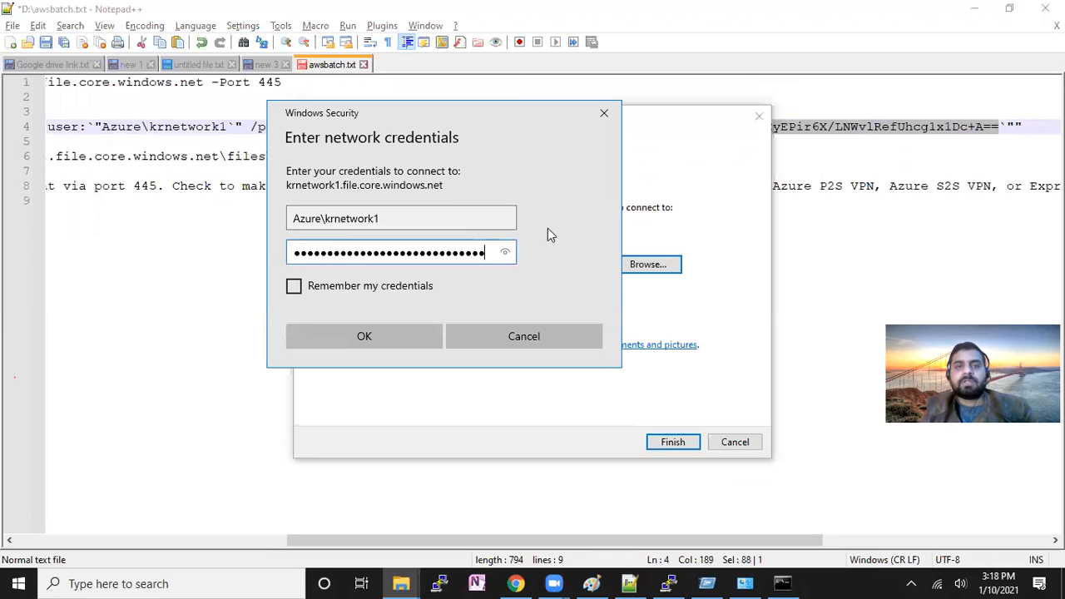
left_click(402, 333)
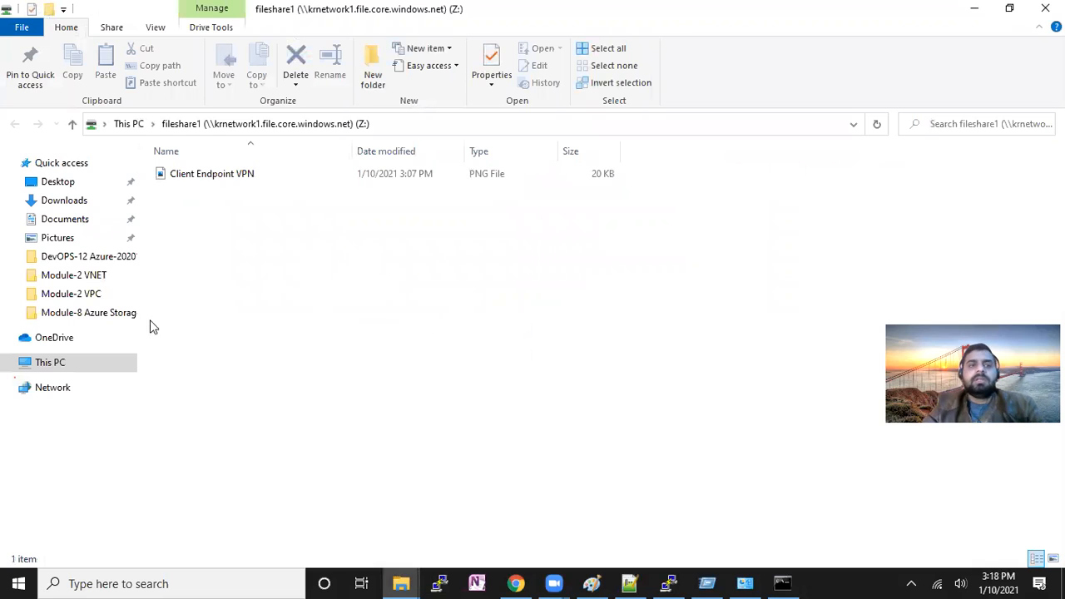
Compare the contents of the mapped fileshare1 drive under This PC with the fileshare1 file share in the Azure portal.
left_click(63, 364)
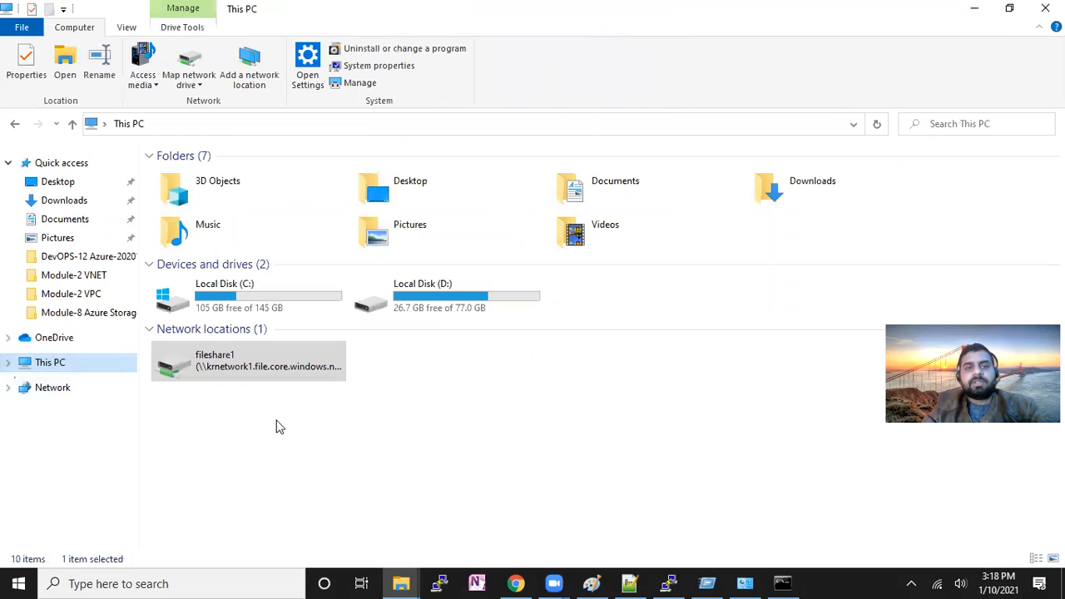
double_click(247, 367)
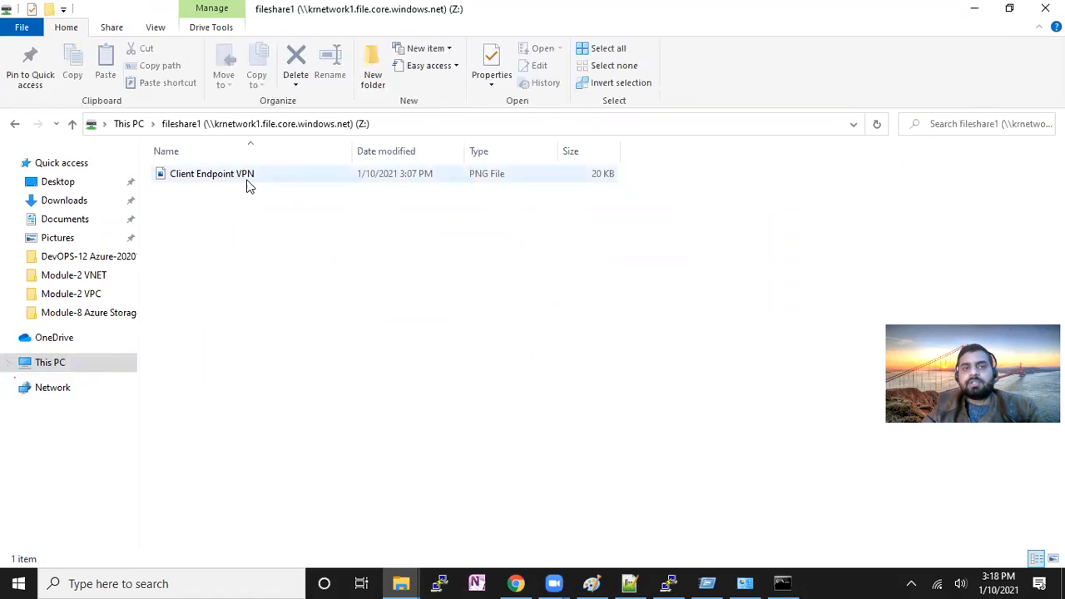
left_click(516, 583)
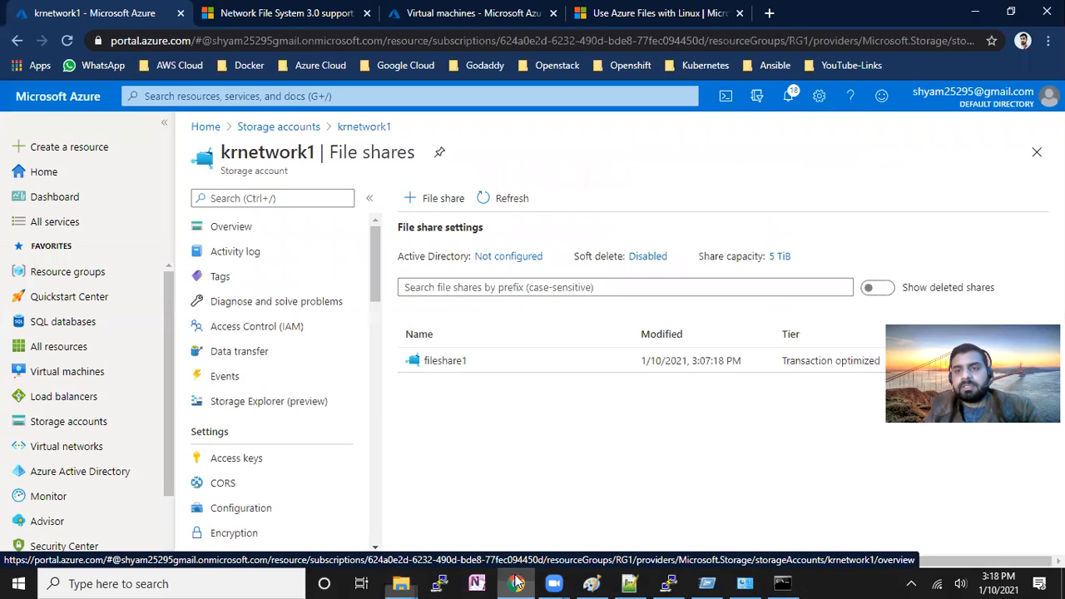
left_click(483, 361)
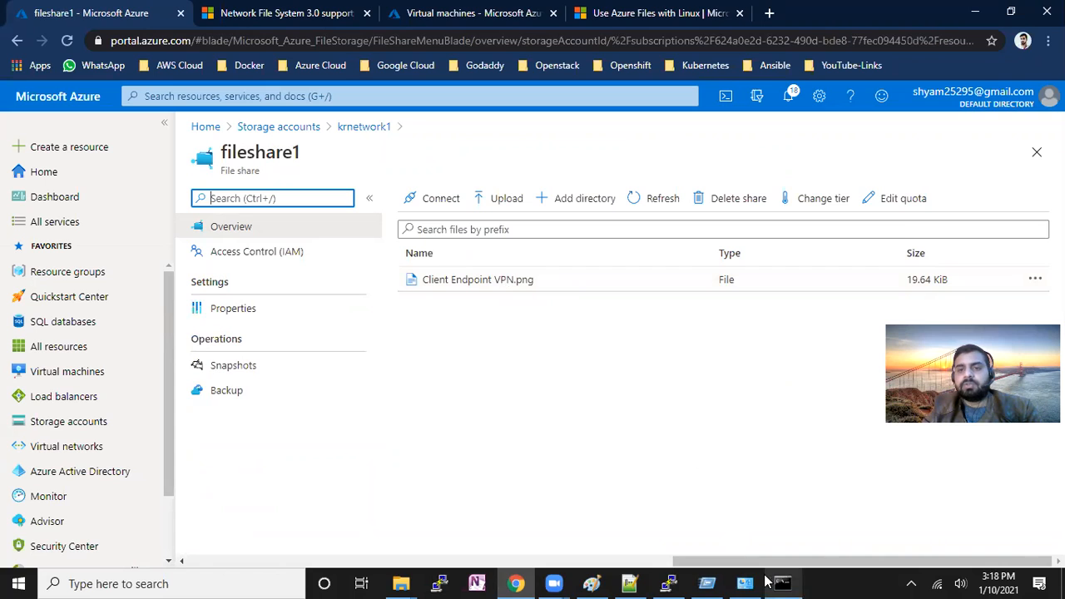
Copy Consolidate Document from the Module-2 VPC folder into the mapped fileshare1 drive.
left_click(401, 583)
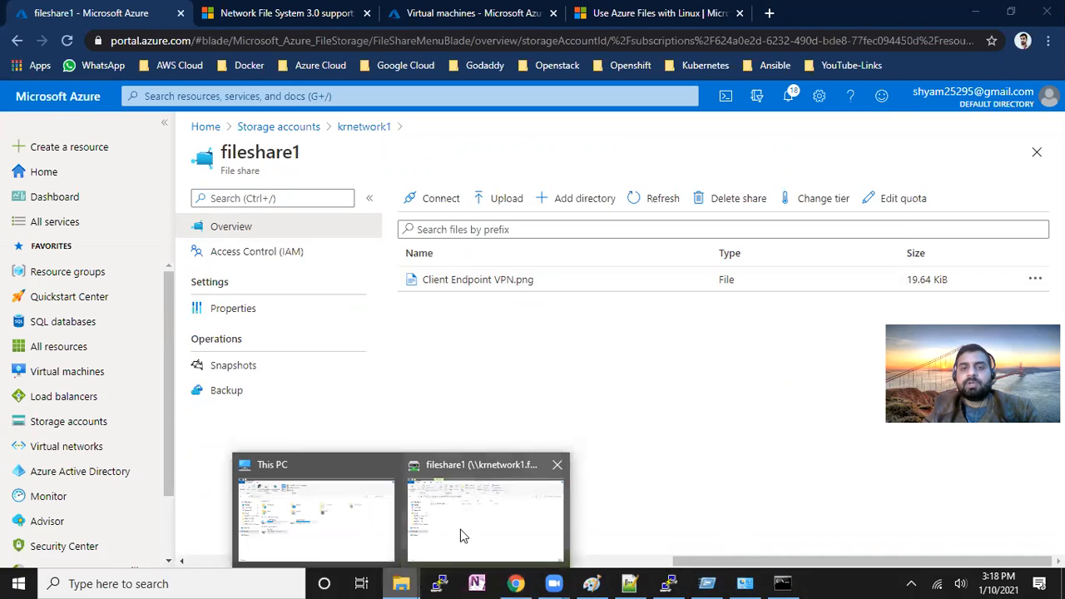
left_click(460, 529)
left_click(91, 297)
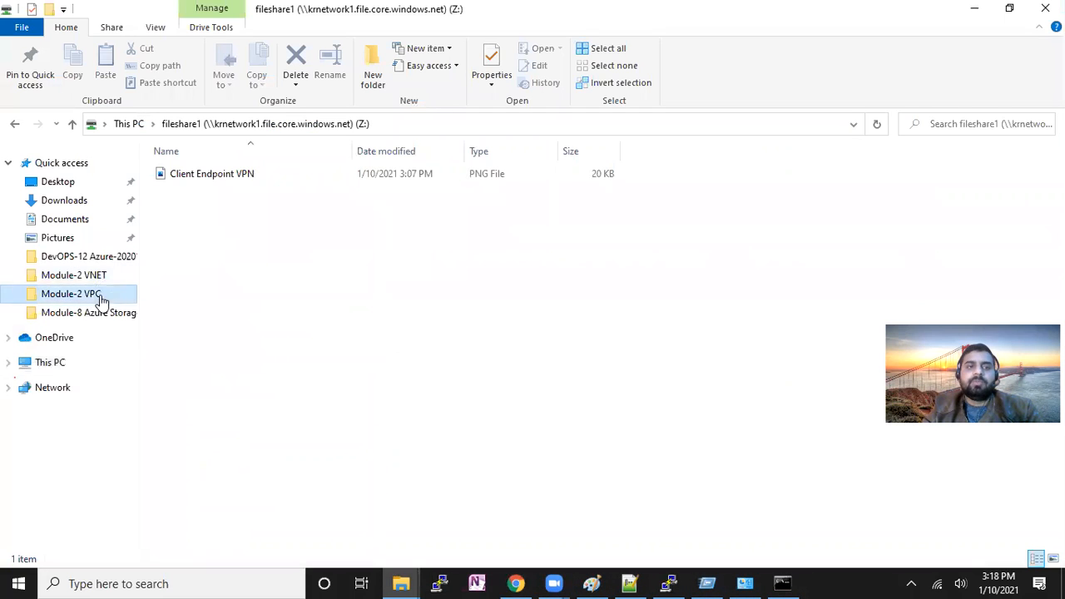
left_click(259, 224)
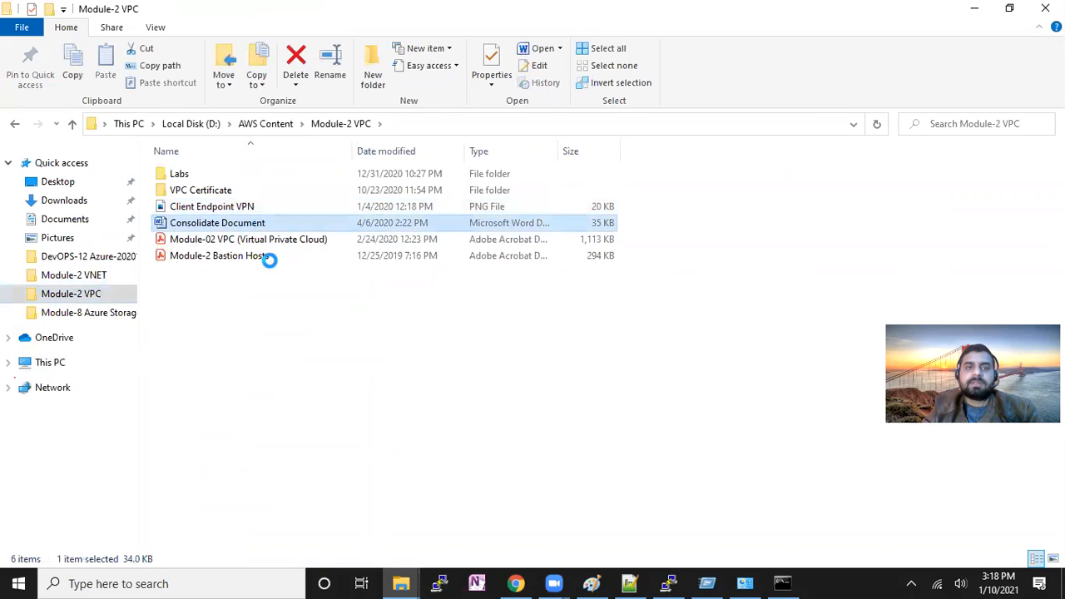
right_click(259, 226)
left_click(114, 454)
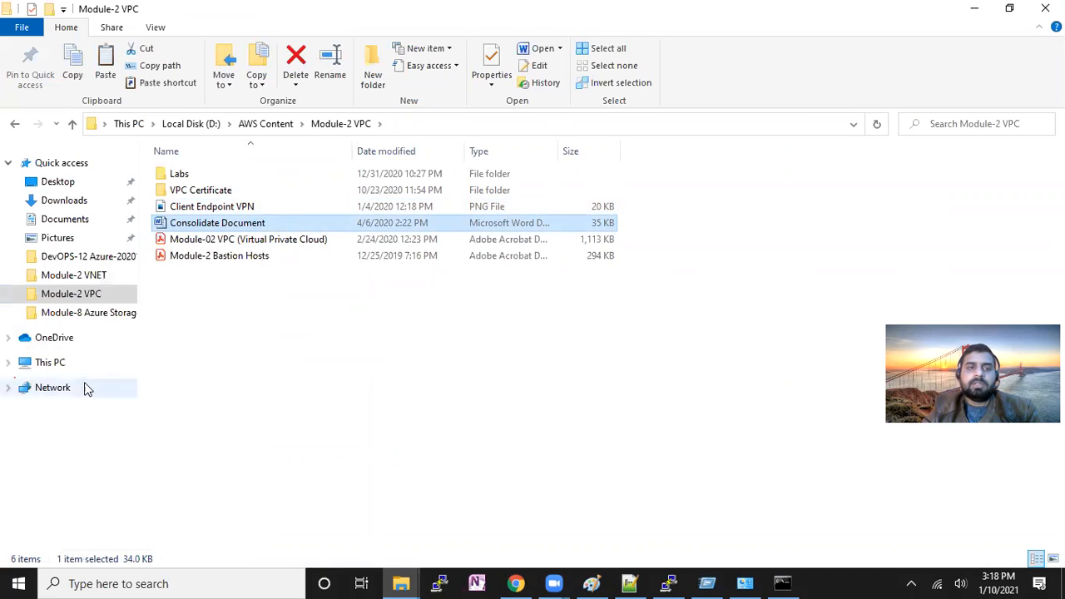
left_click(76, 362)
double_click(297, 374)
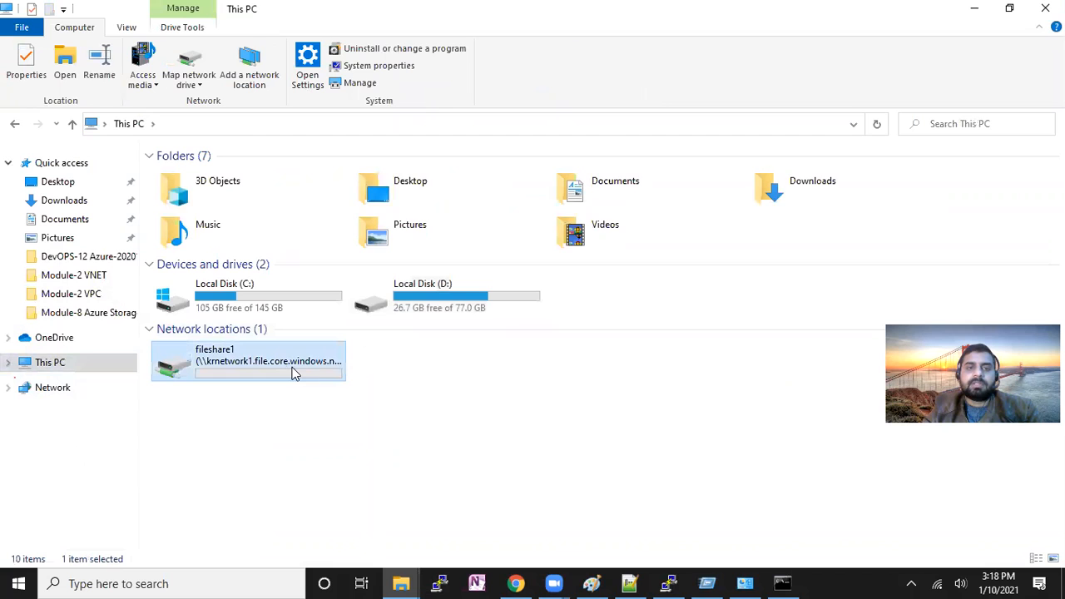
right_click(398, 300)
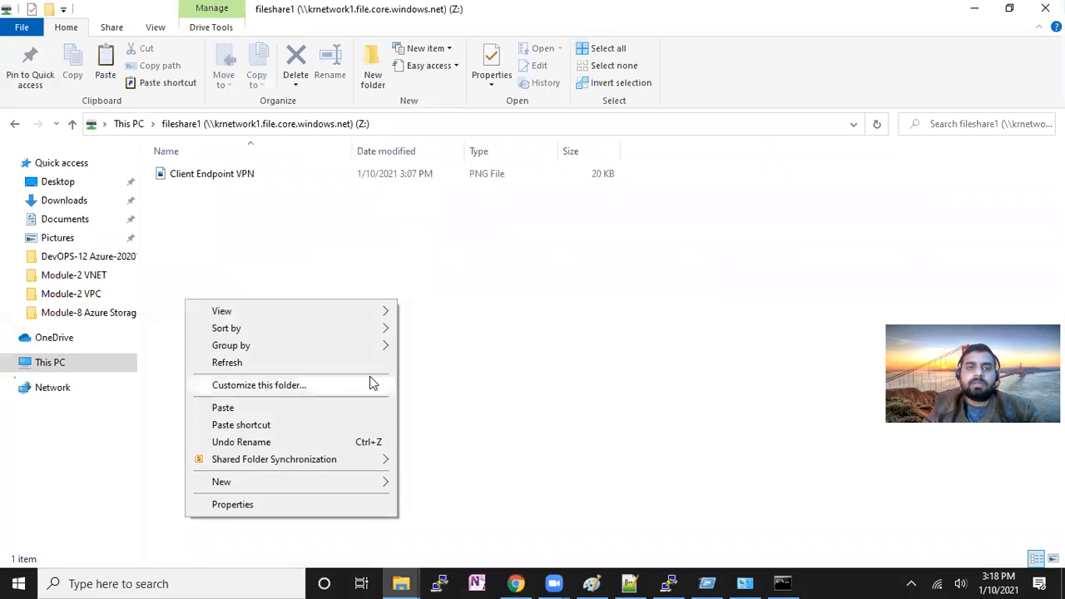
left_click(295, 408)
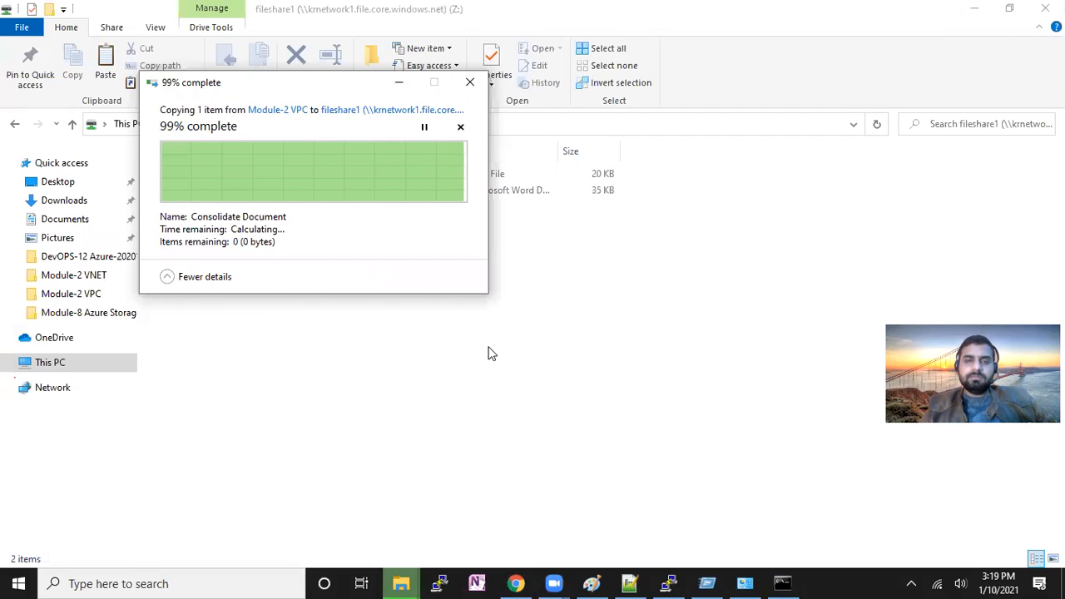
left_click(233, 193)
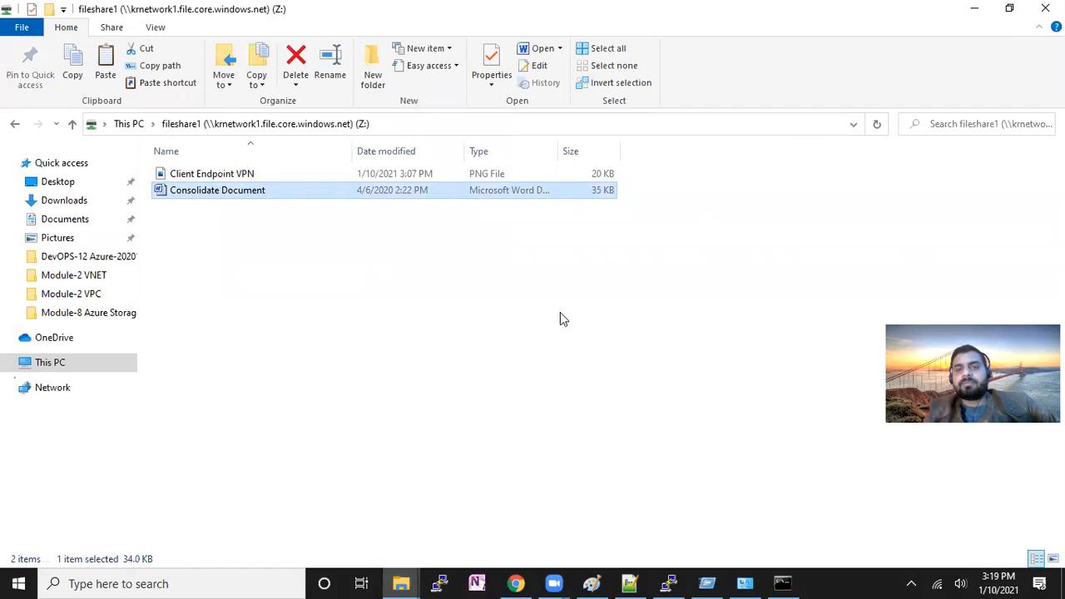
Check the files of fileshare1 in the Azure portal, and review the machine1 terminal and the mount script in awsbatch.txt.
key("alt+Tab")
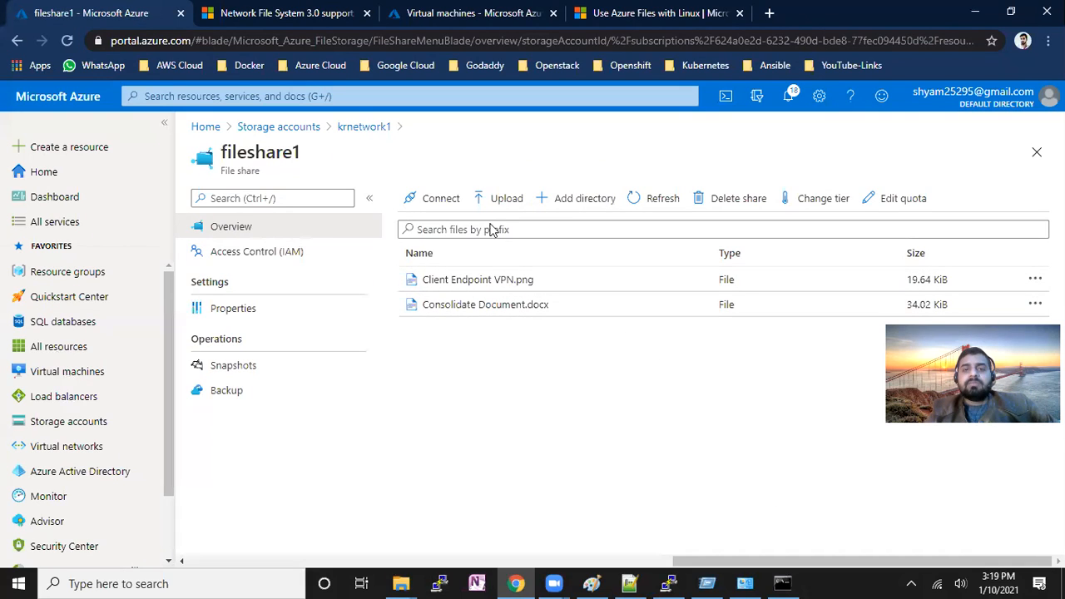
left_click(666, 582)
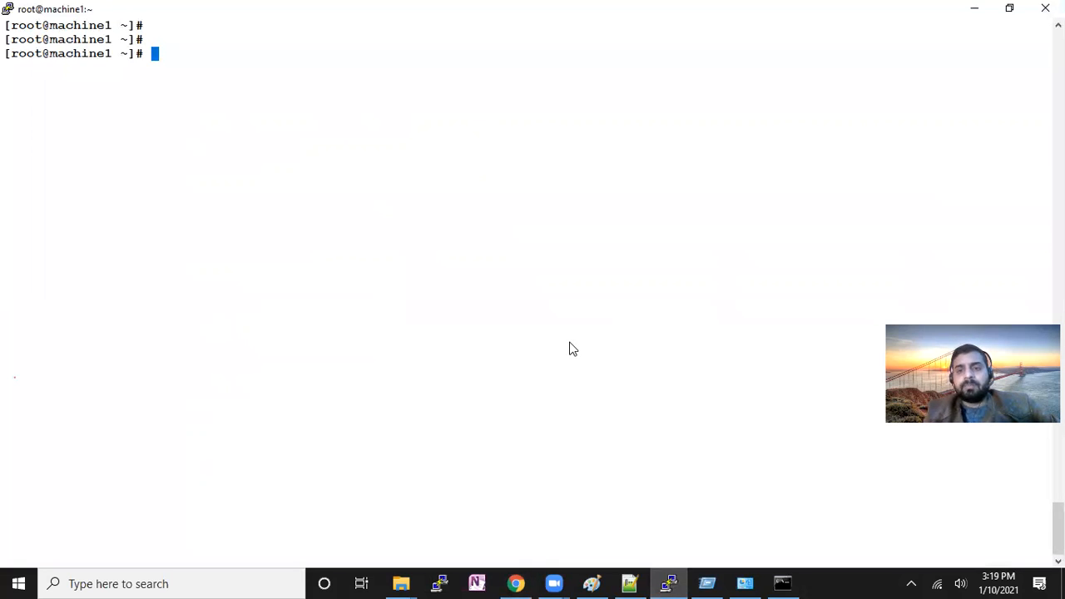
key("alt+Tab")
left_click(629, 583)
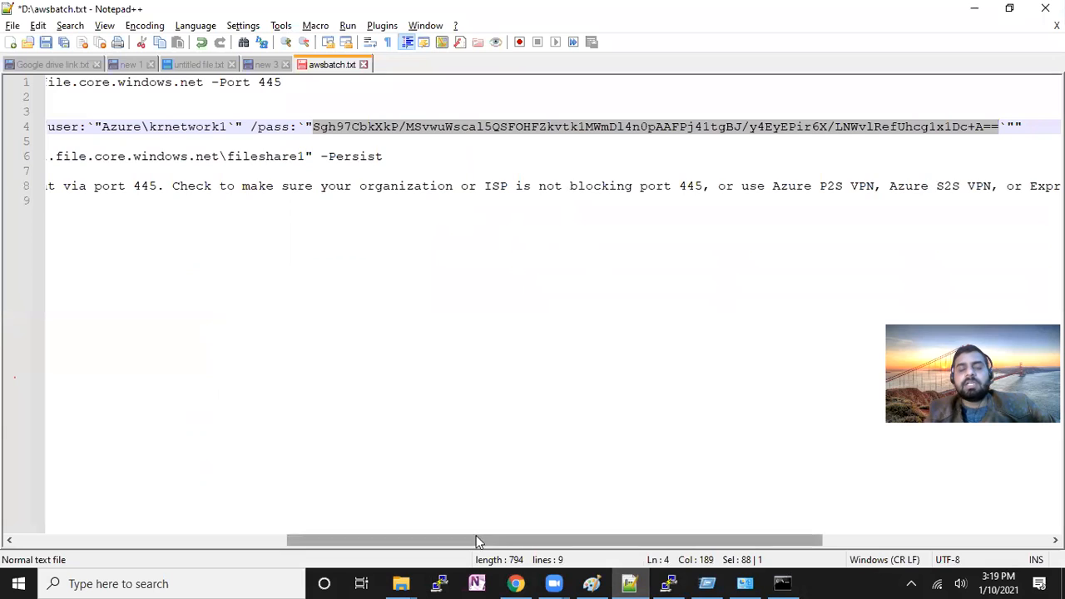
left_click_drag(476, 539, 166, 496)
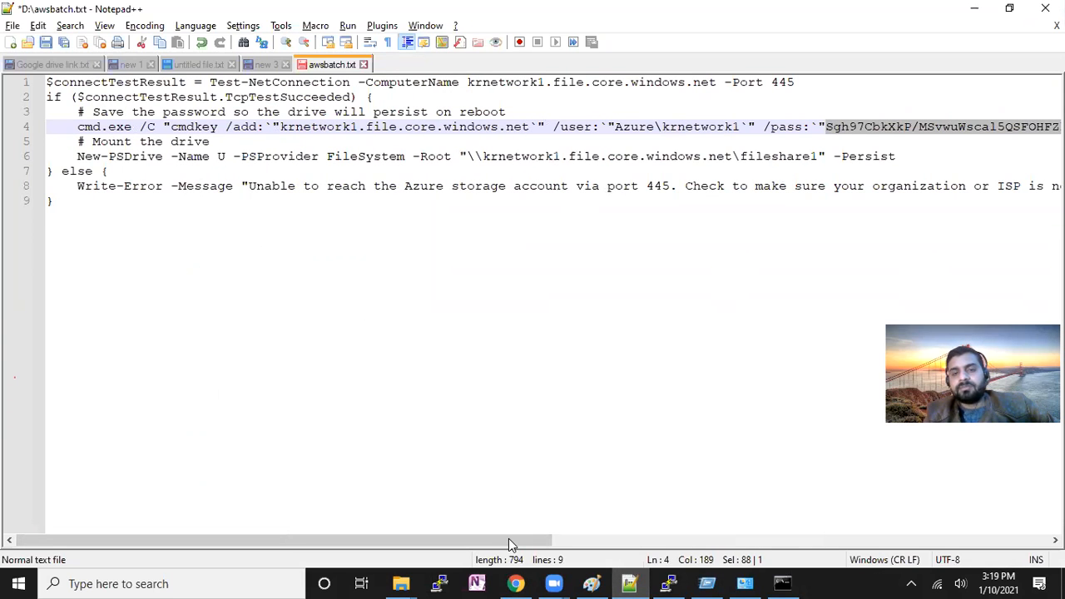
Close the leftover Run dialog and the separate fileshare1 folder window, keeping the This PC window open.
mouse_move(514, 583)
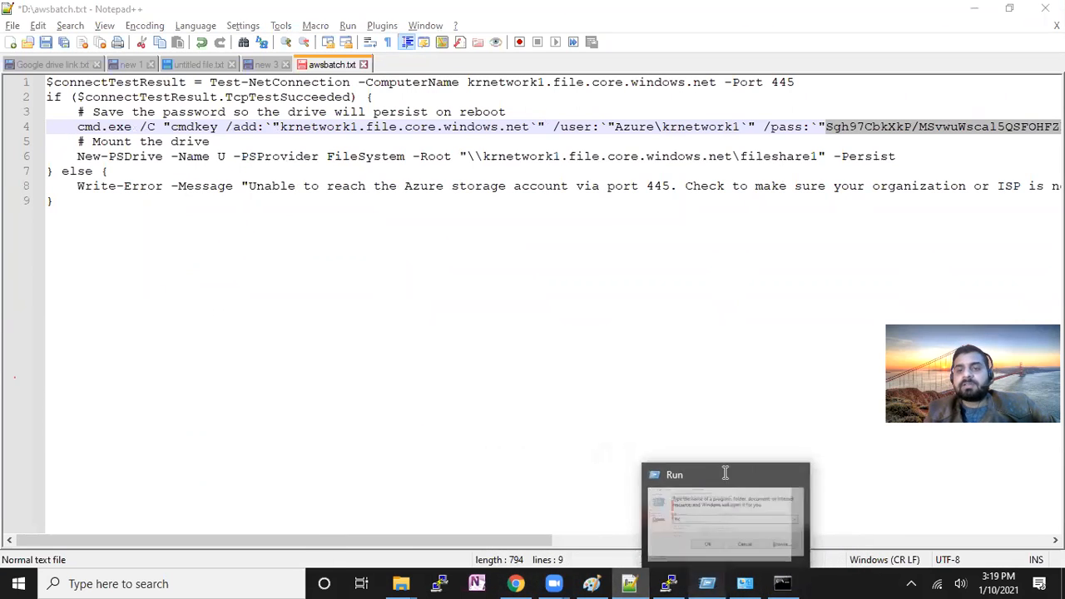
left_click(706, 583)
left_click(309, 413)
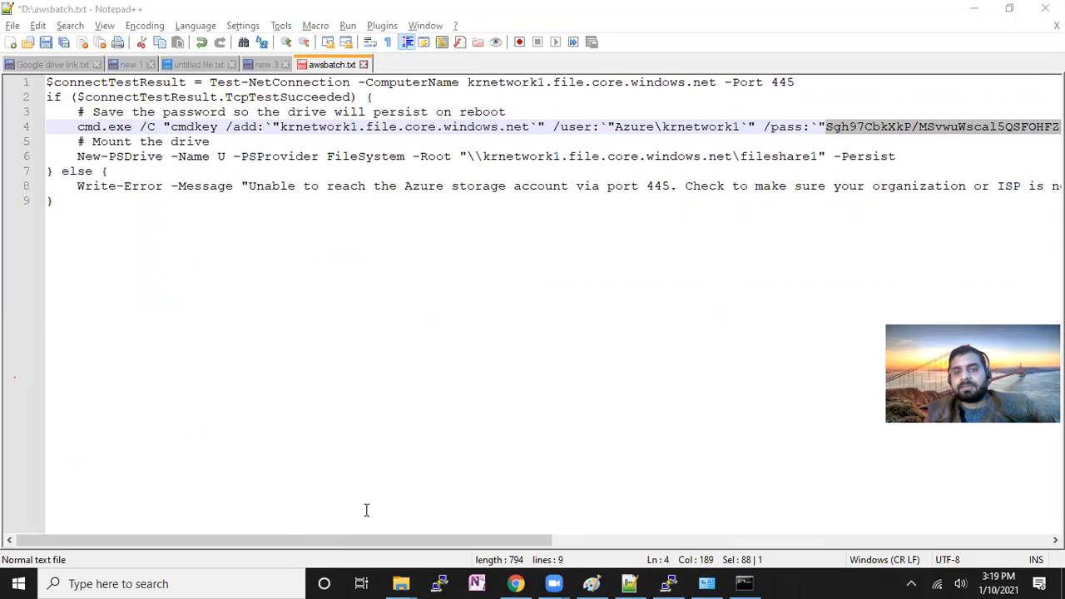
mouse_move(401, 583)
left_click(373, 541)
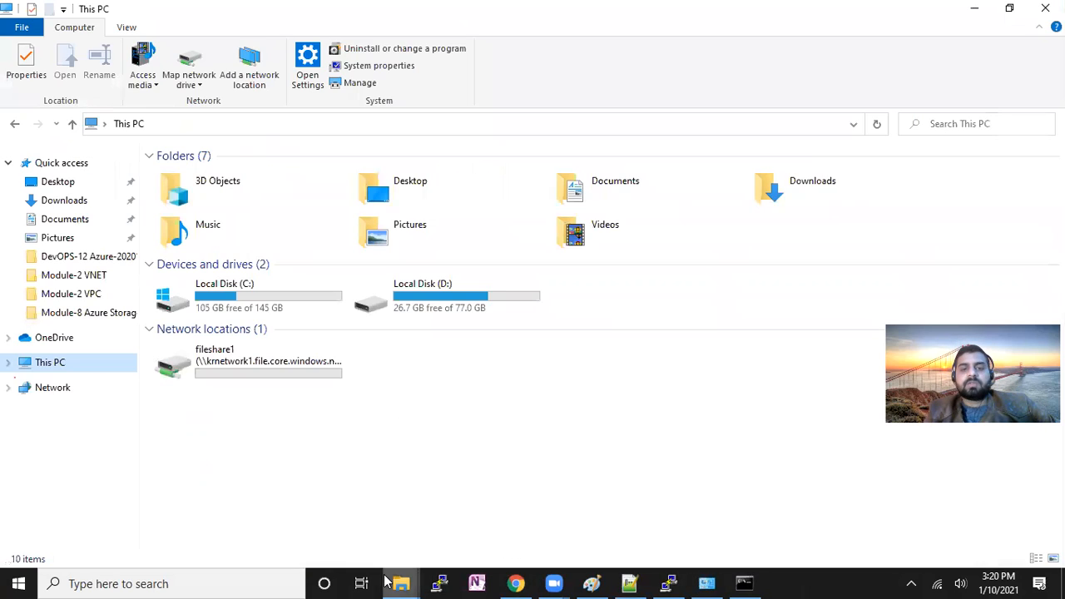
left_click(554, 462)
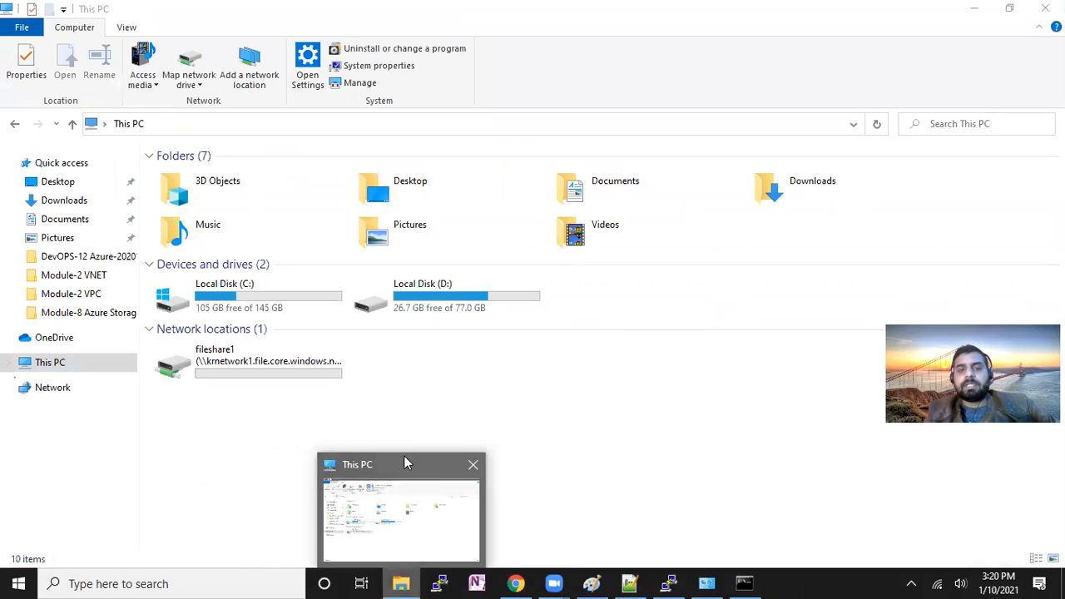
Disconnect the mapped fileshare1 network drive from This PC and refresh the view.
left_click(371, 505)
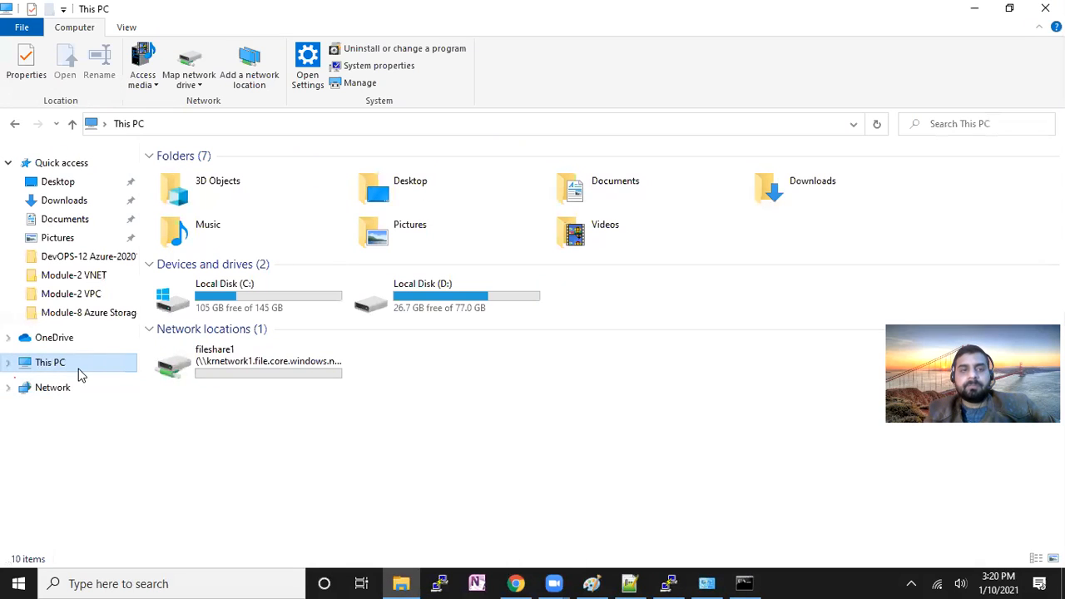
left_click(242, 368)
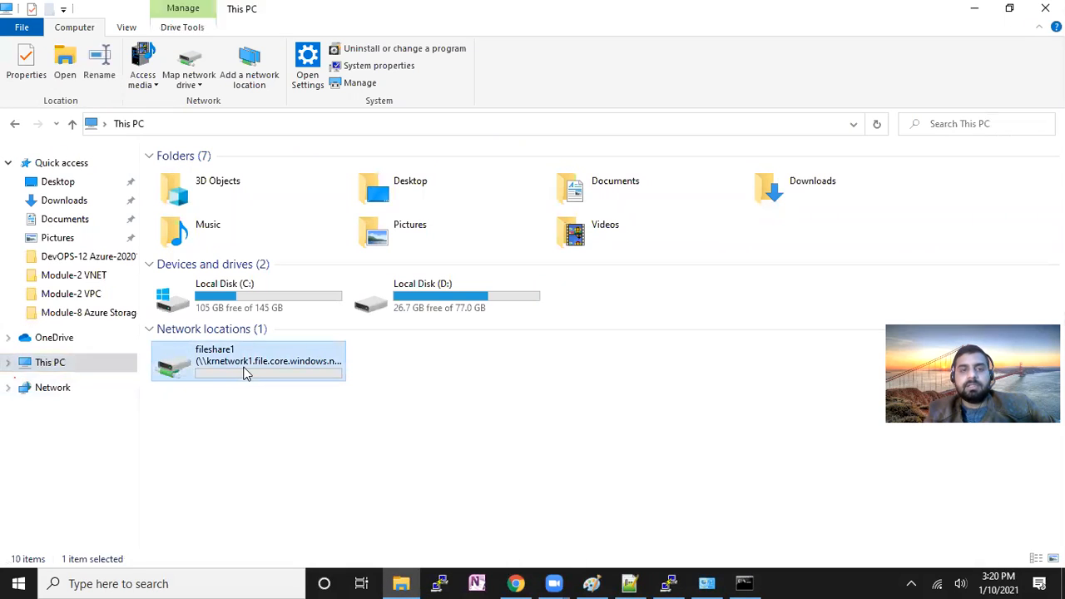
right_click(244, 369)
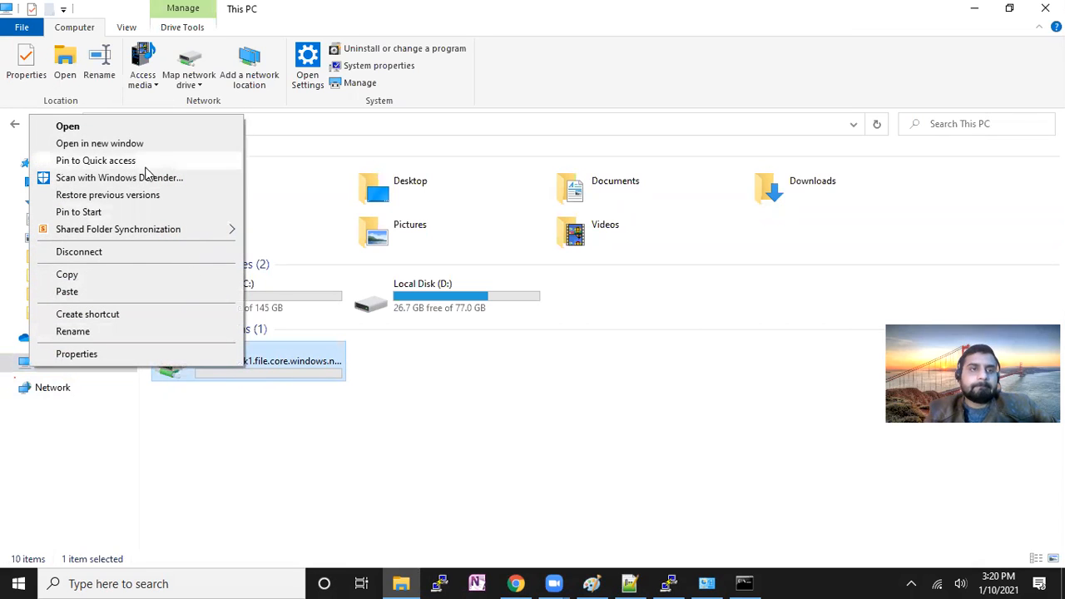
left_click(128, 251)
right_click(379, 406)
left_click(303, 286)
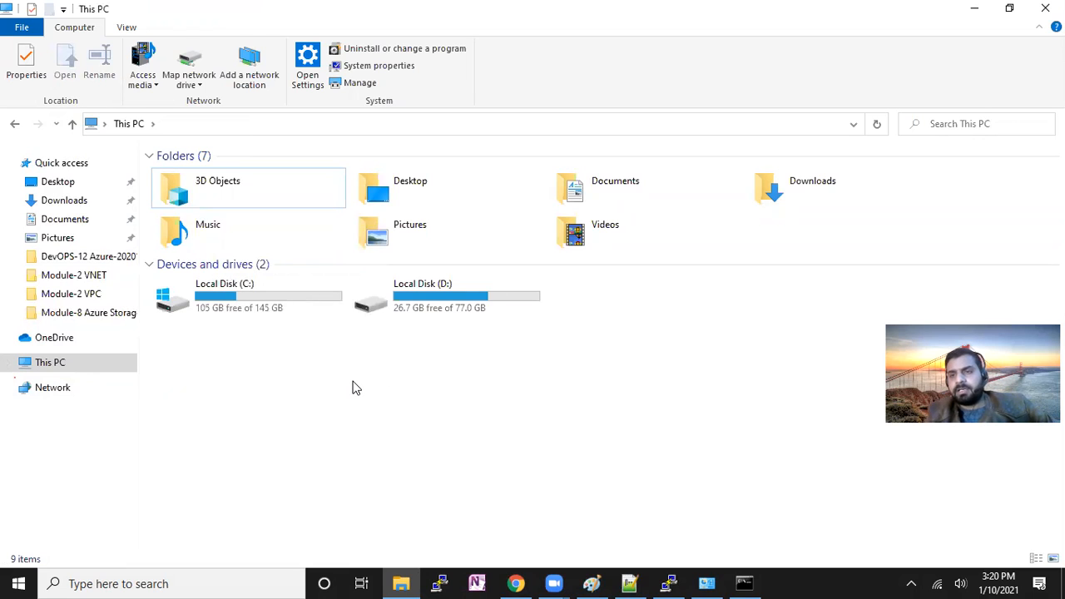
Find Windows PowerShell on the computer and launch a regular session.
left_click(190, 582)
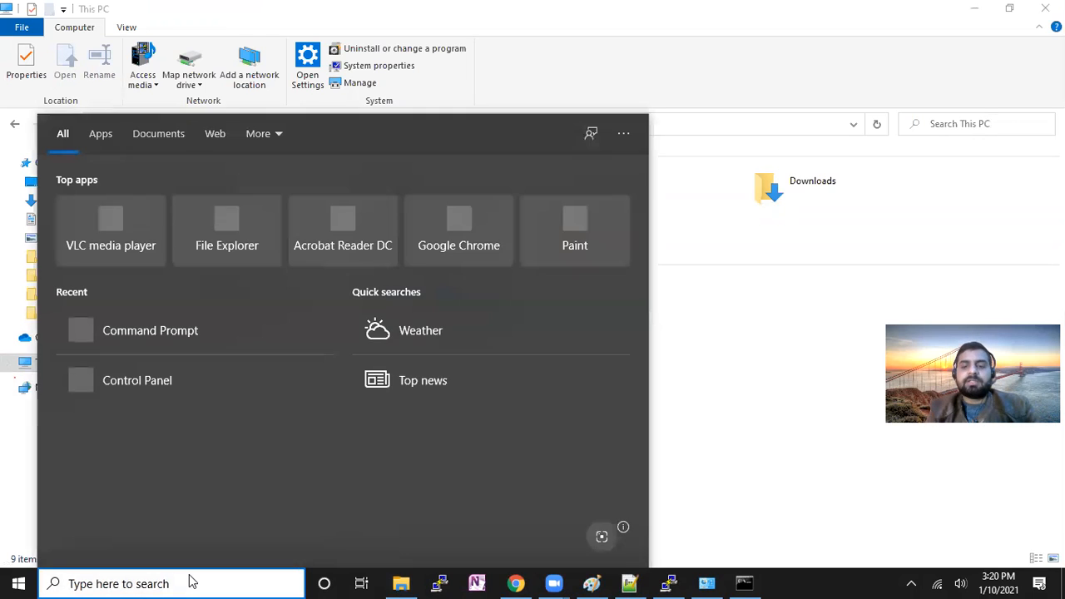
type("pwoer")
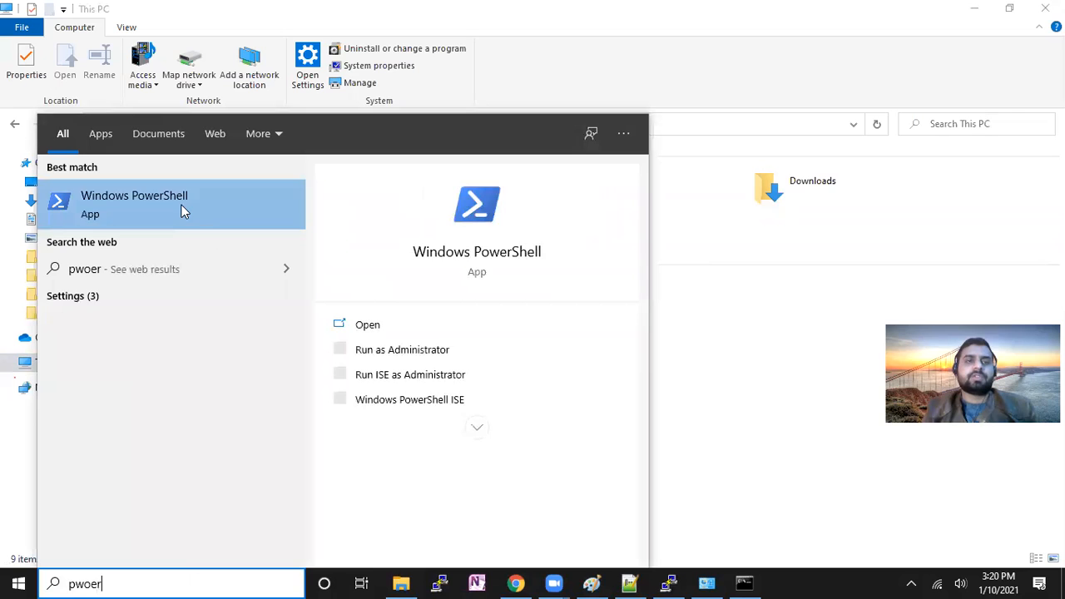
left_click(183, 211)
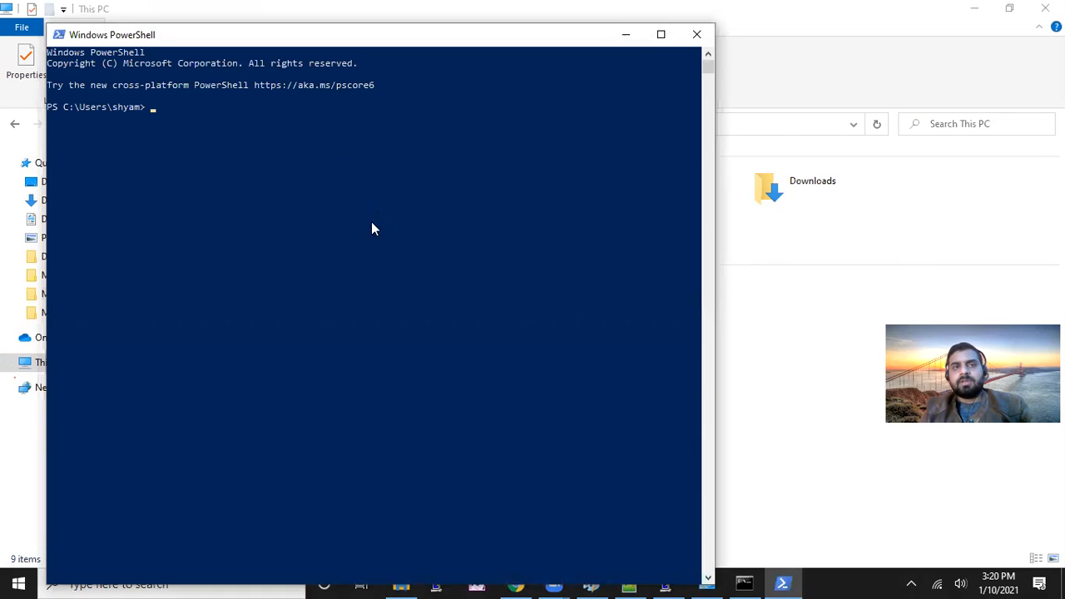
Switch to the Azure portal in Chrome and copy fileshare1's Windows connection script for drive Z using storage account key authentication.
left_click(516, 583)
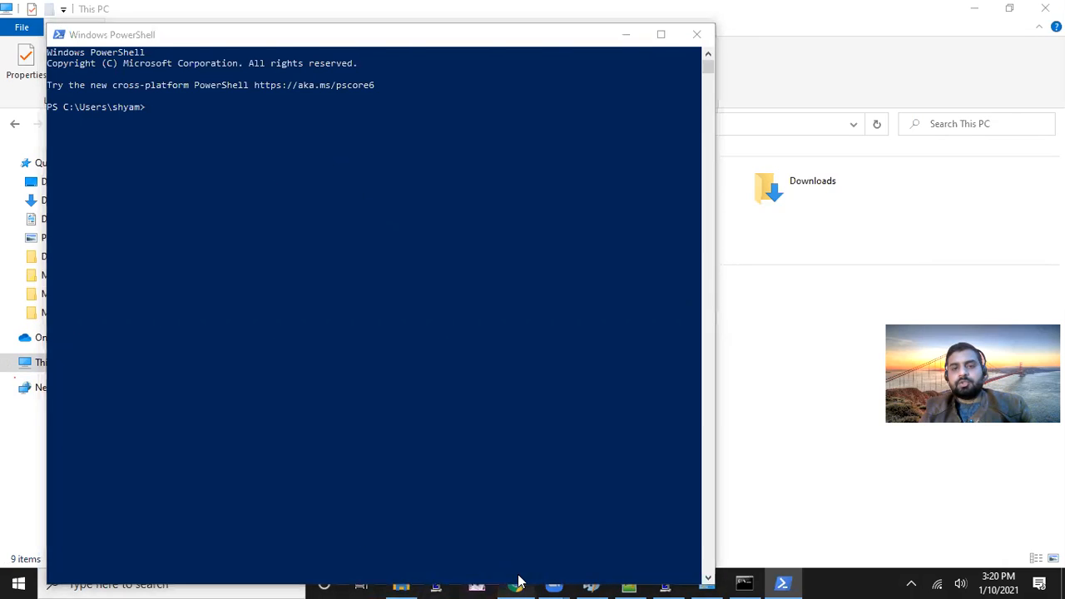
left_click(449, 204)
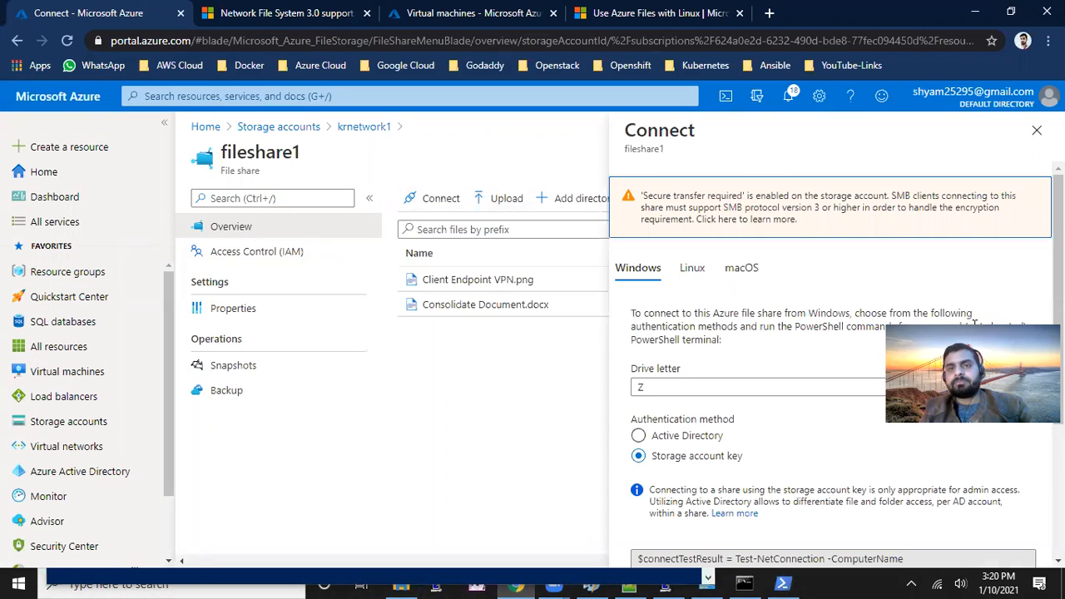
scroll(832, 366, "down", 1)
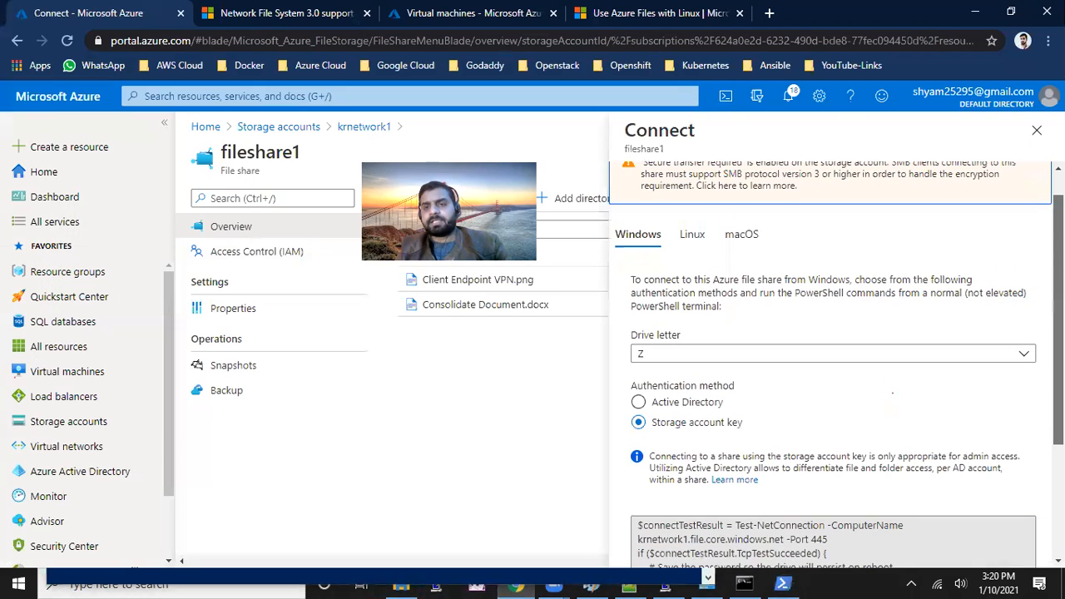
scroll(1030, 437, "down", 2)
left_click(1030, 436)
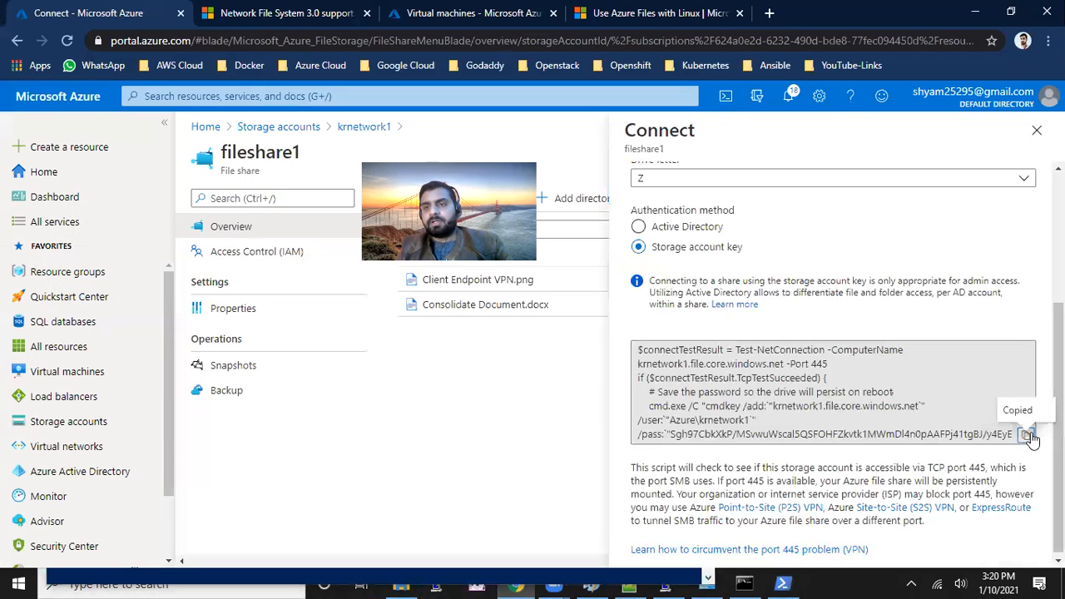
Run the copied connection script, including its storage account key, in Windows PowerShell to map fileshare1 as drive Z.
left_click(782, 582)
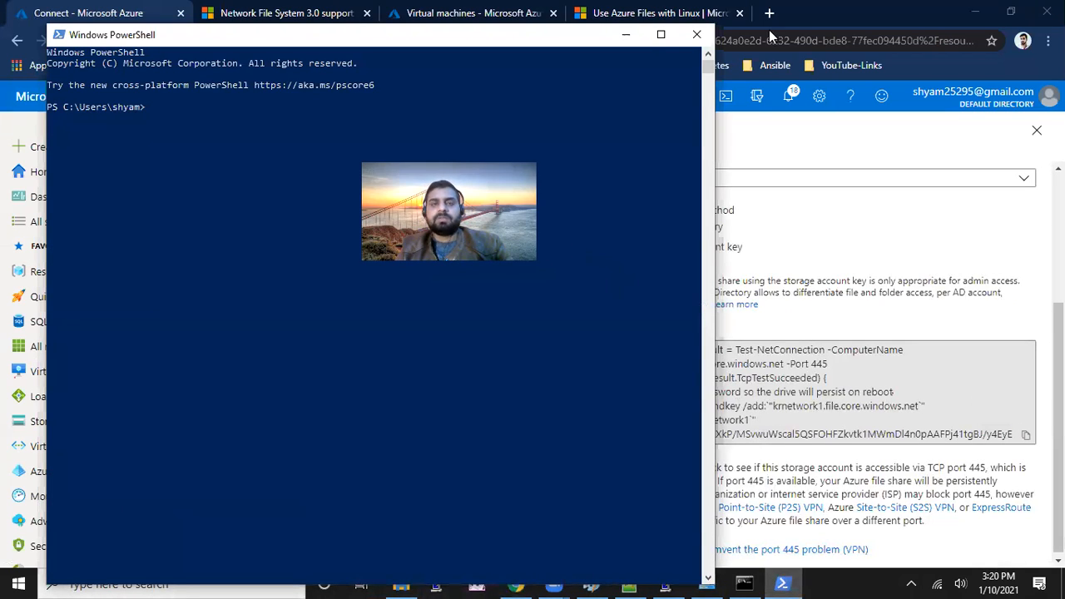
right_click(248, 173)
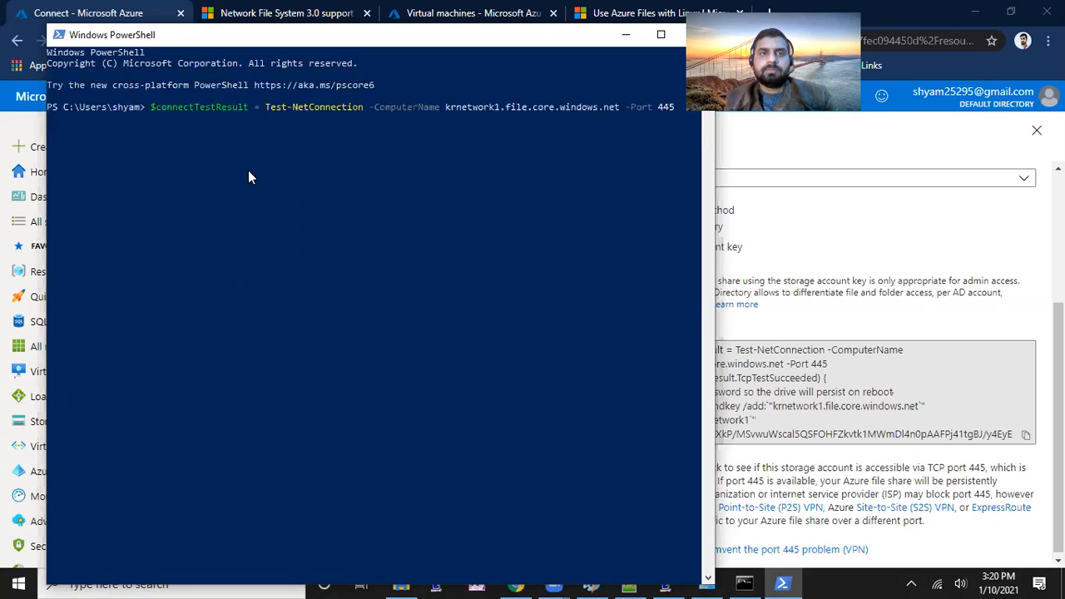
key("Return")
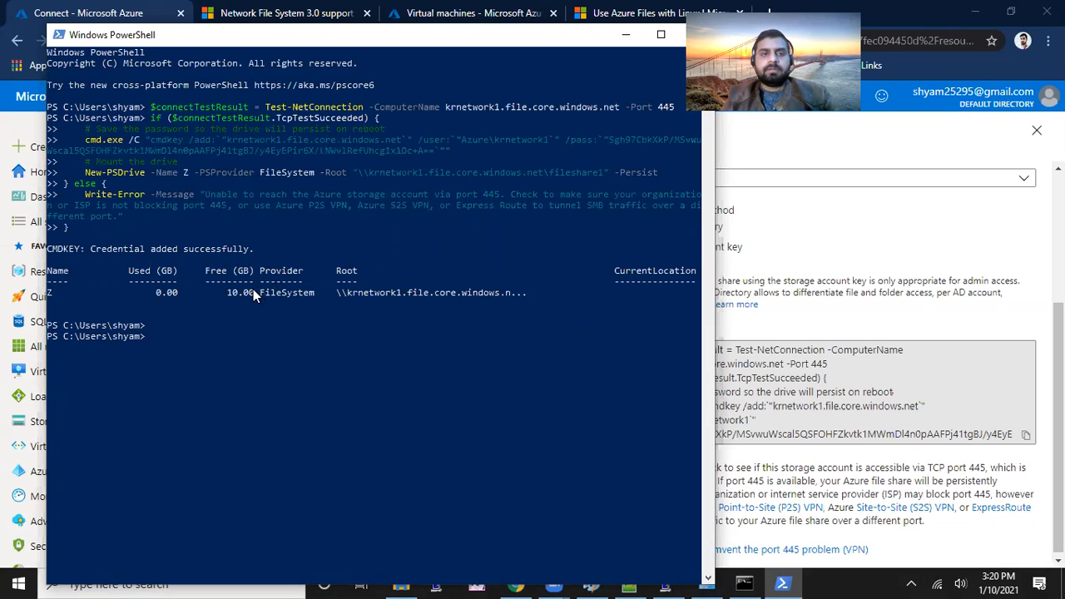
Check the free space in the script output and the files inside the mapped fileshare1 drive in File Explorer.
left_click_drag(228, 293, 257, 295)
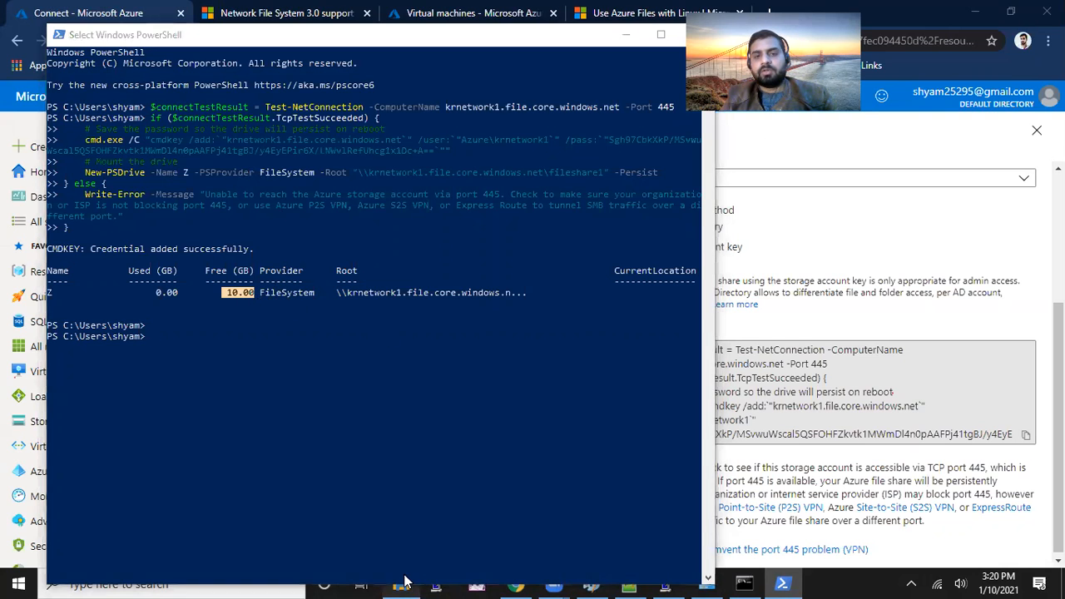
left_click(402, 582)
left_click(258, 371)
double_click(257, 371)
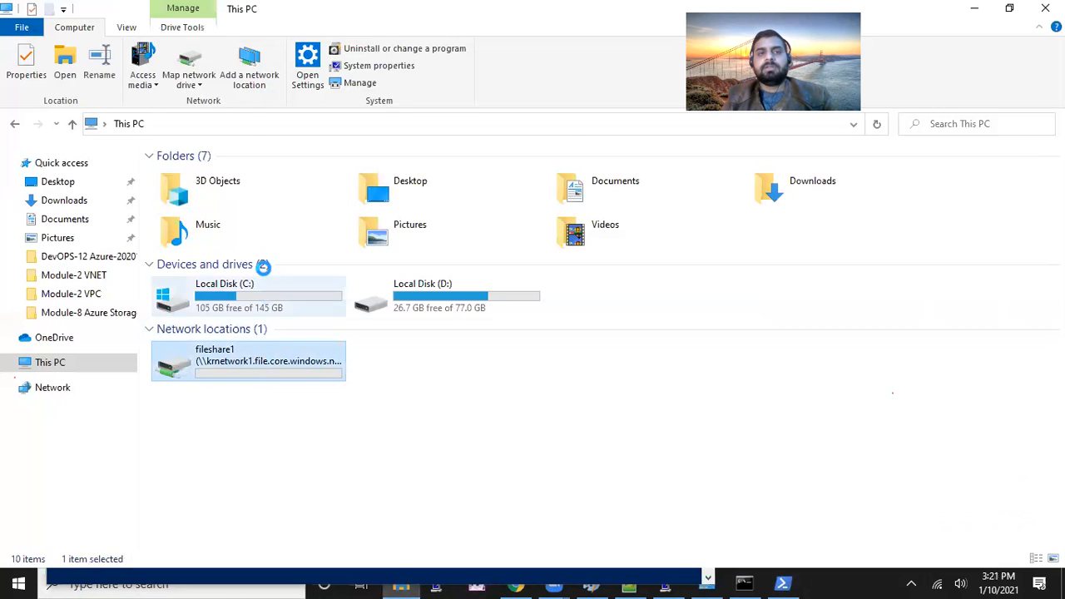
left_click(247, 191)
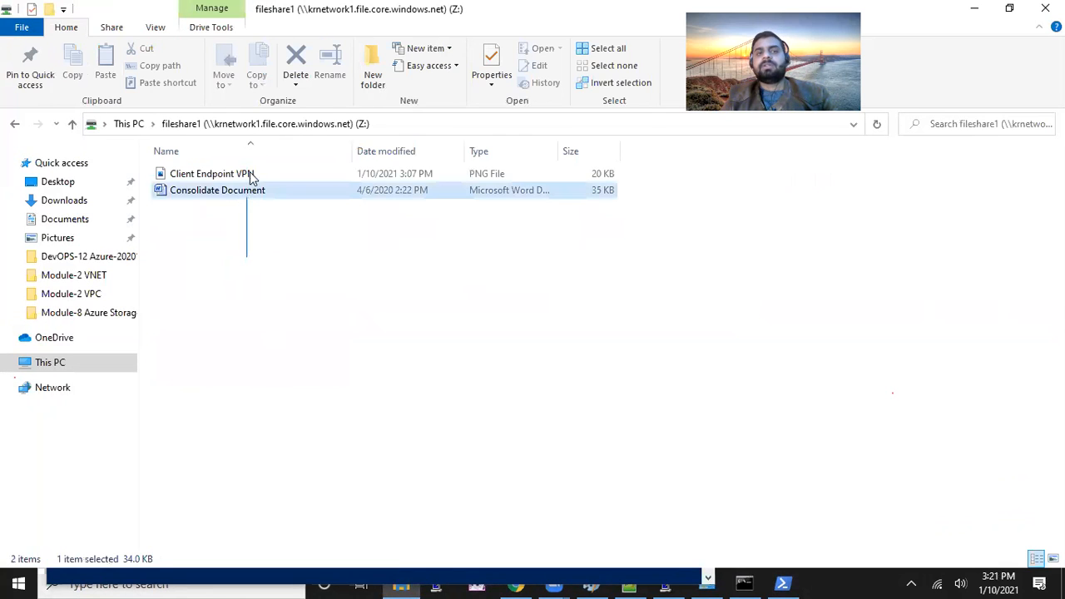
left_click(250, 173, "shift")
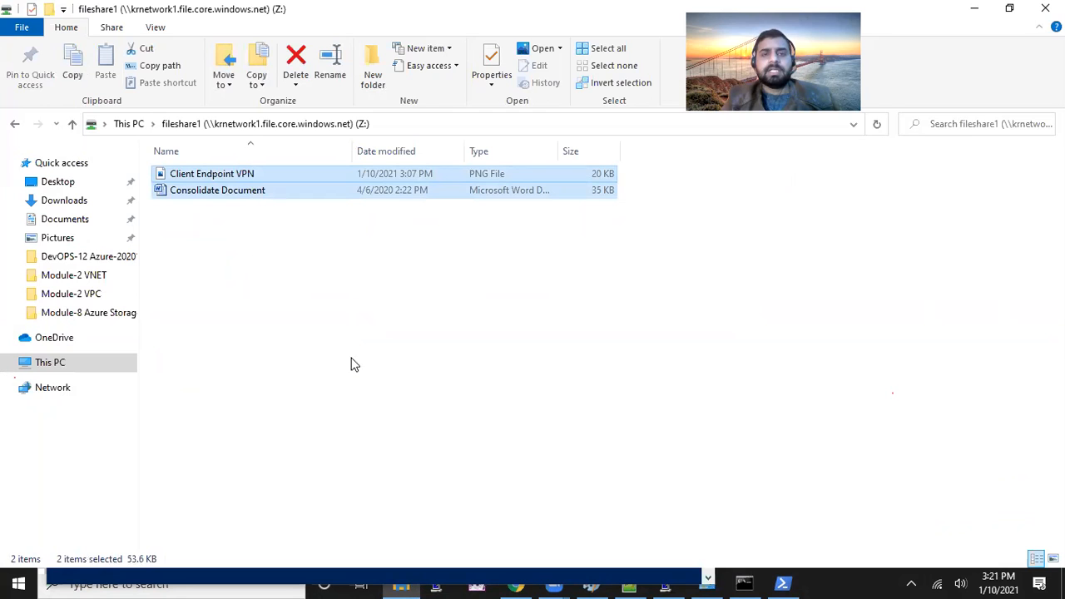
Review the connection test command and its port number in the PowerShell window, and return to the fileshare1 folder.
left_click(782, 584)
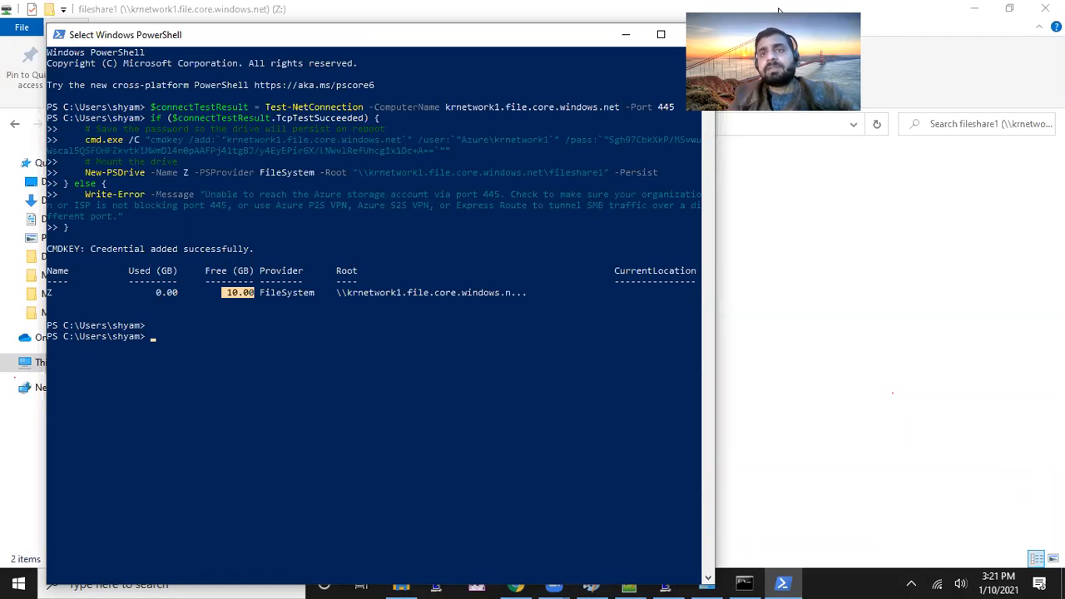
double_click(669, 108)
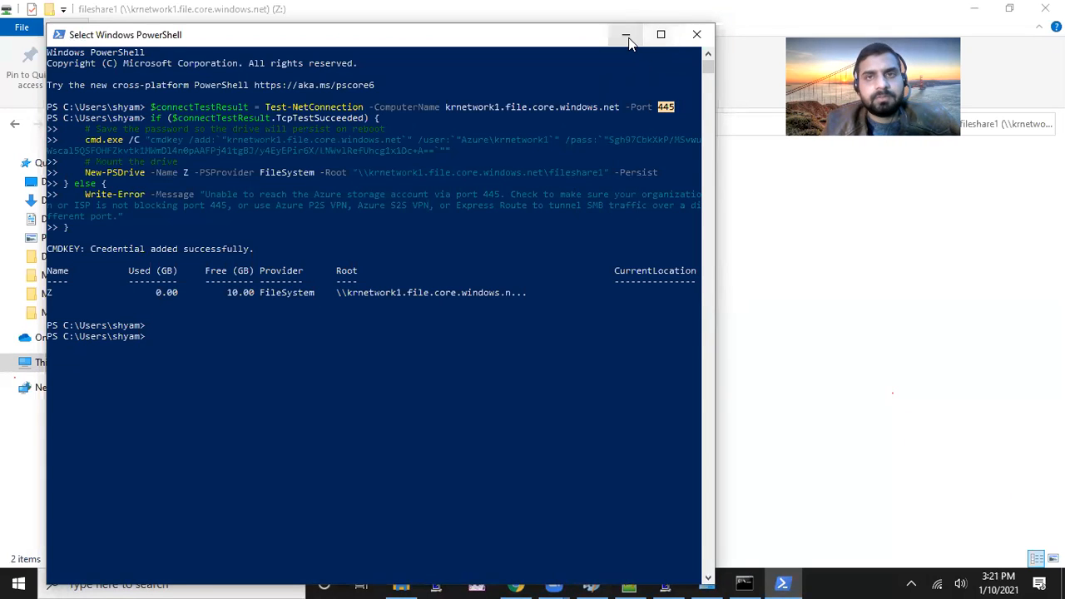
left_click(136, 107)
left_click_drag(141, 108, 577, 107)
left_click_drag(660, 109, 677, 109)
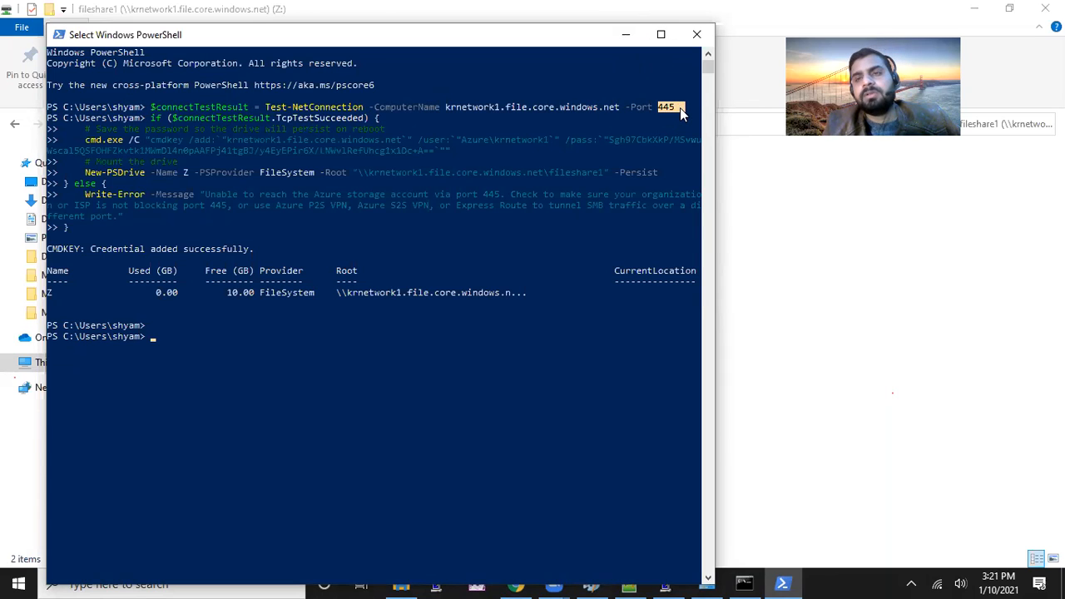
left_click(624, 38)
left_click(571, 272)
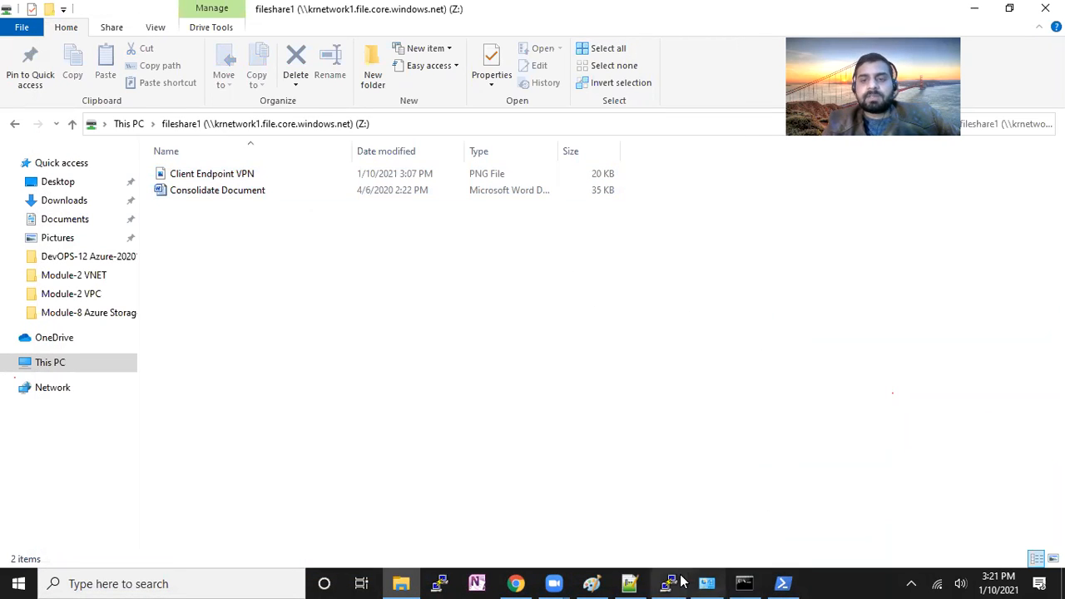
Open the machine1 virtual machine in the Azure portal and check its operating system.
left_click(516, 583)
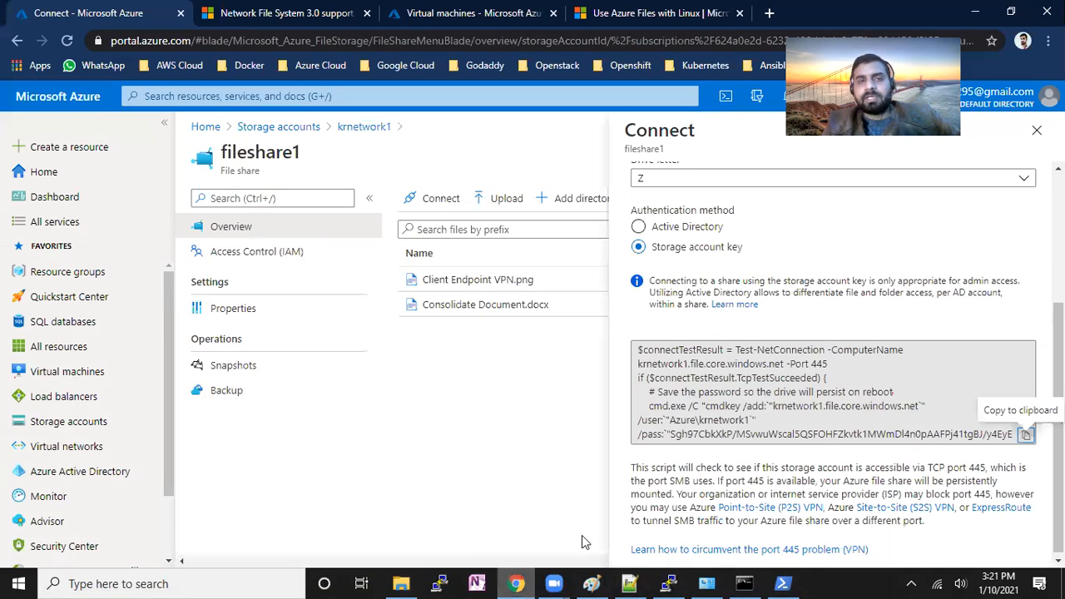
left_click(440, 14)
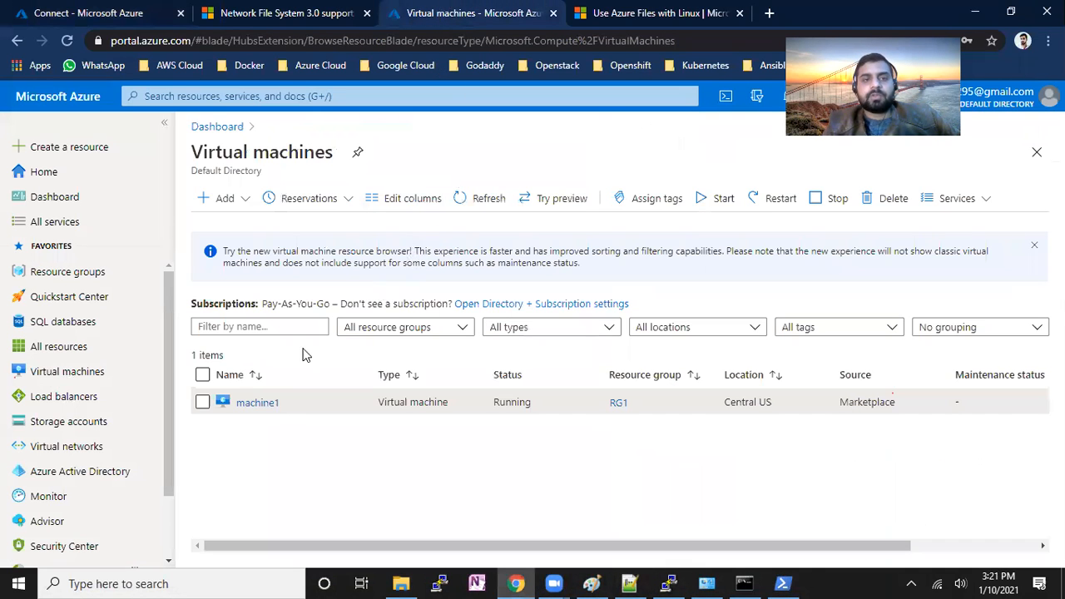
left_click(271, 406)
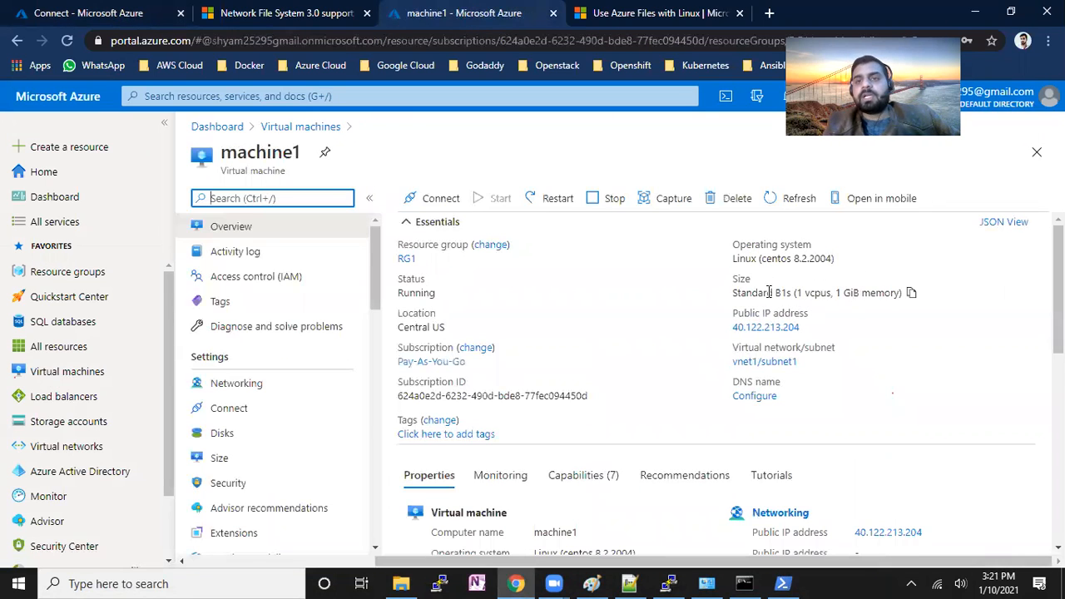
left_click_drag(772, 259, 809, 259)
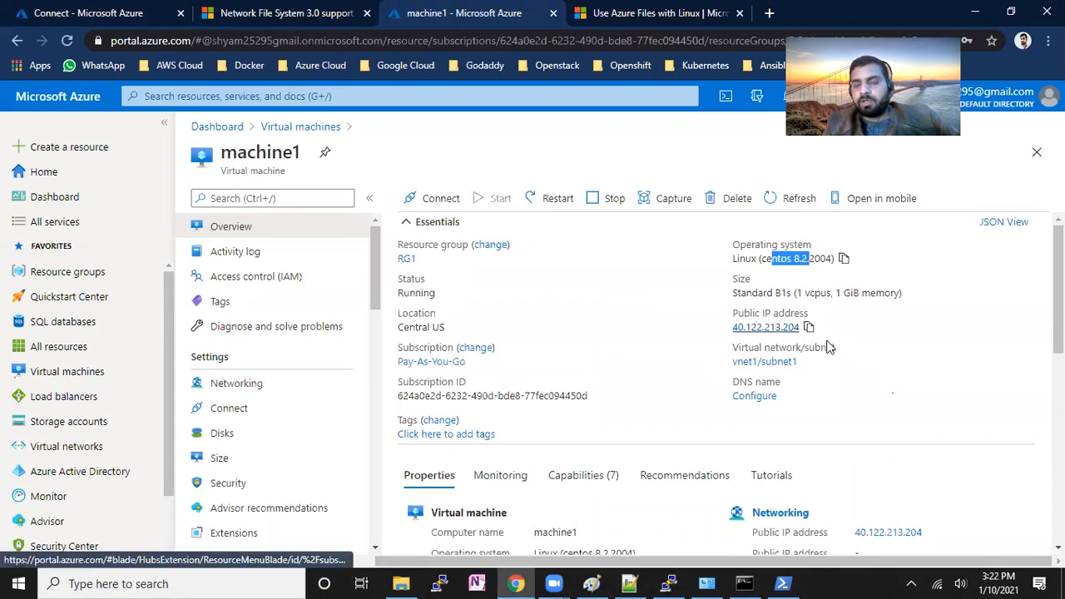
Create the directory /sharestorage in the root terminal of machine1.
left_click(668, 583)
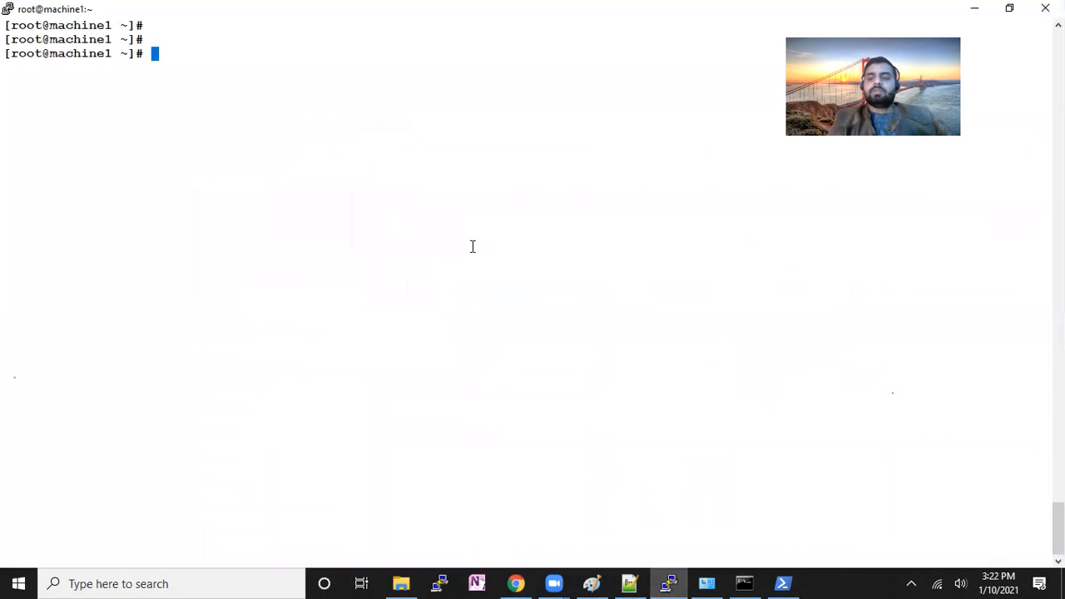
key("Return")
key("Return")
key("Return")
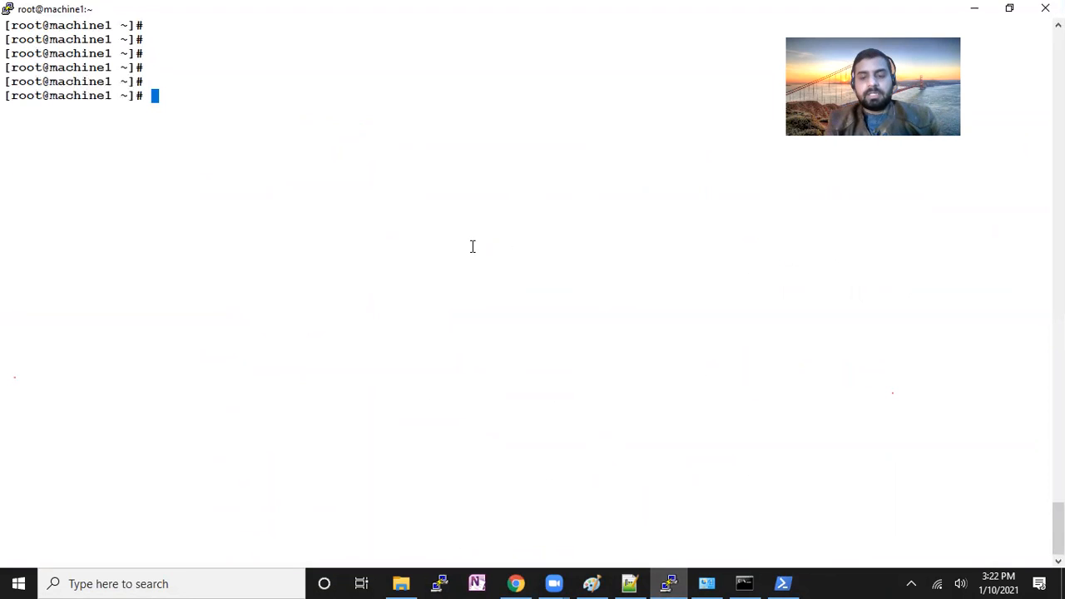
type("mkdir ")
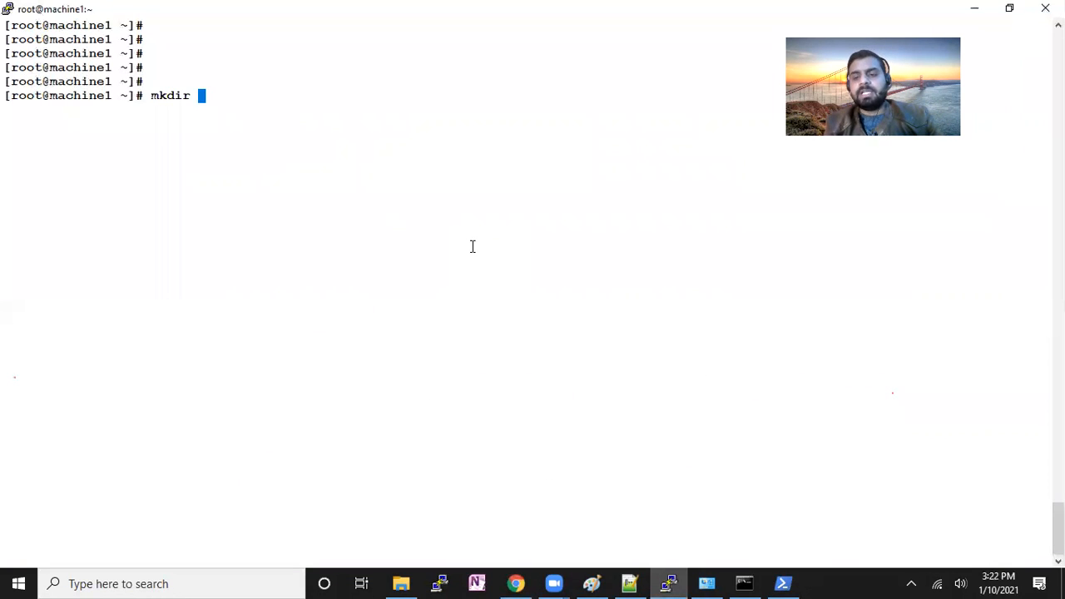
type("/")
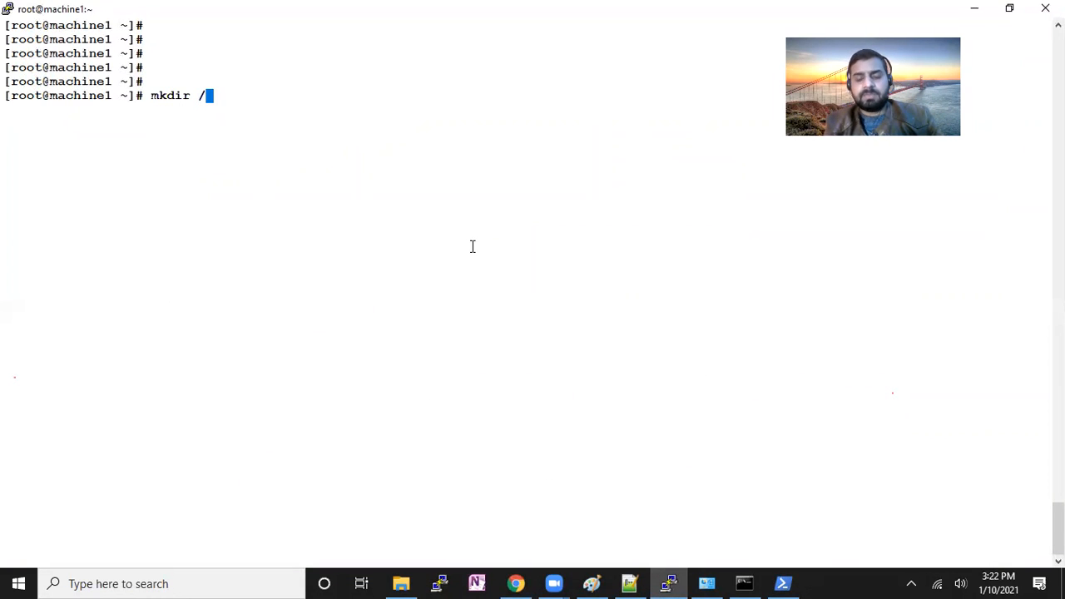
type("a")
key("BackSpace")
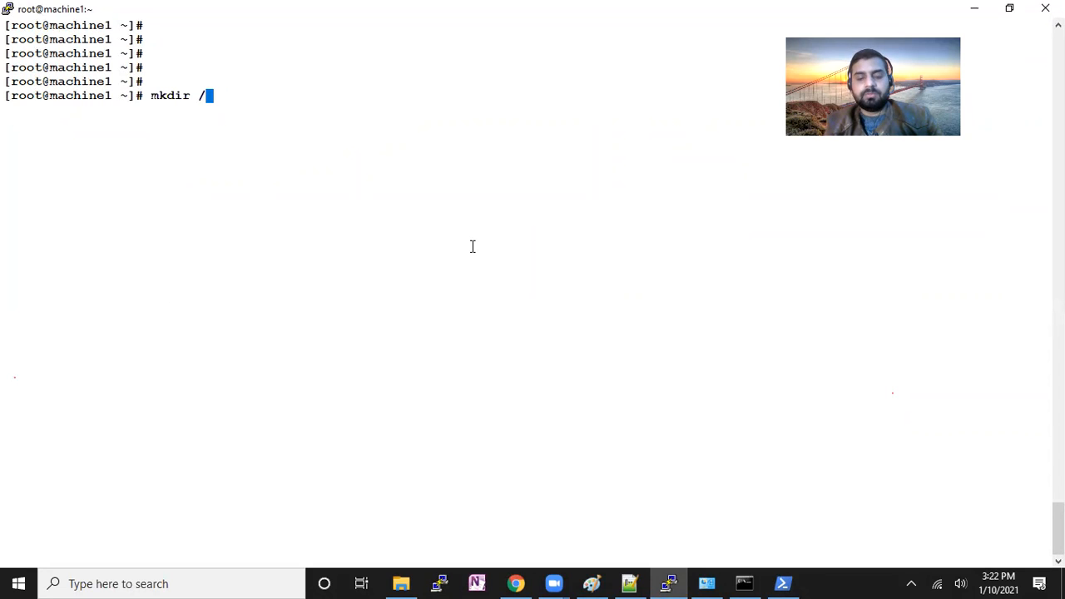
type("sharesht")
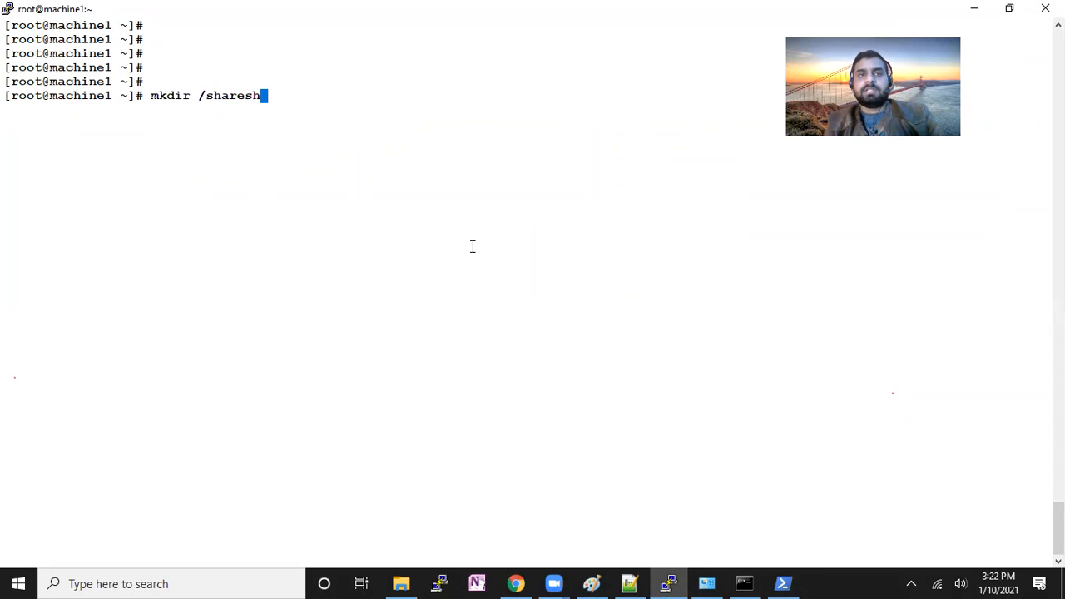
key("BackSpace")
key("BackSpace")
type("torage")
key("Return")
key("Return")
key("Return")
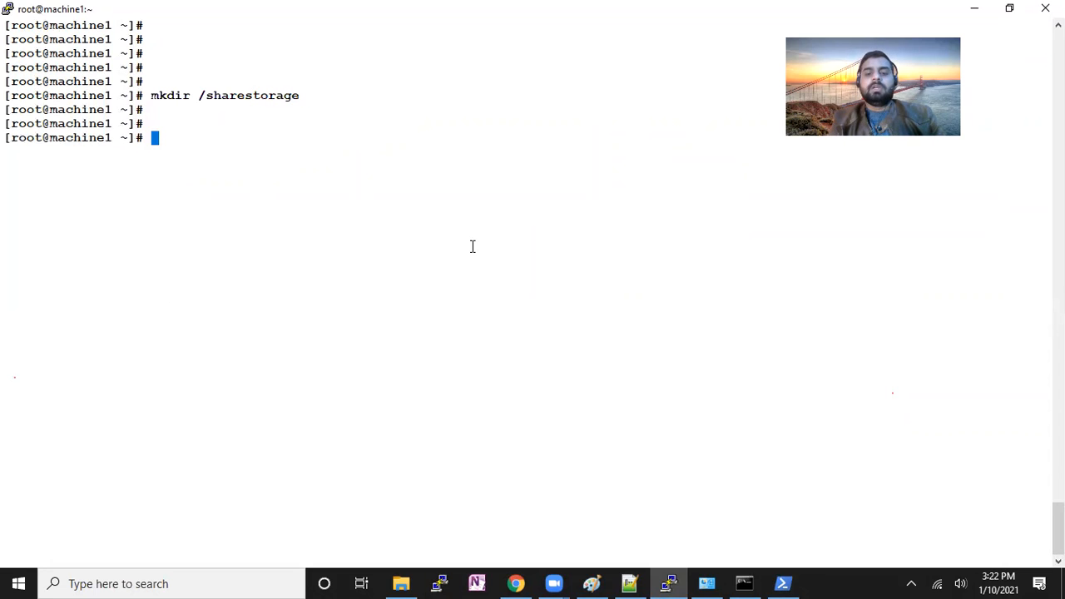
Install the cifs-utils package on machine1 with yum, answering yes automatically with -y, and clear the terminal.
type("yum instal")
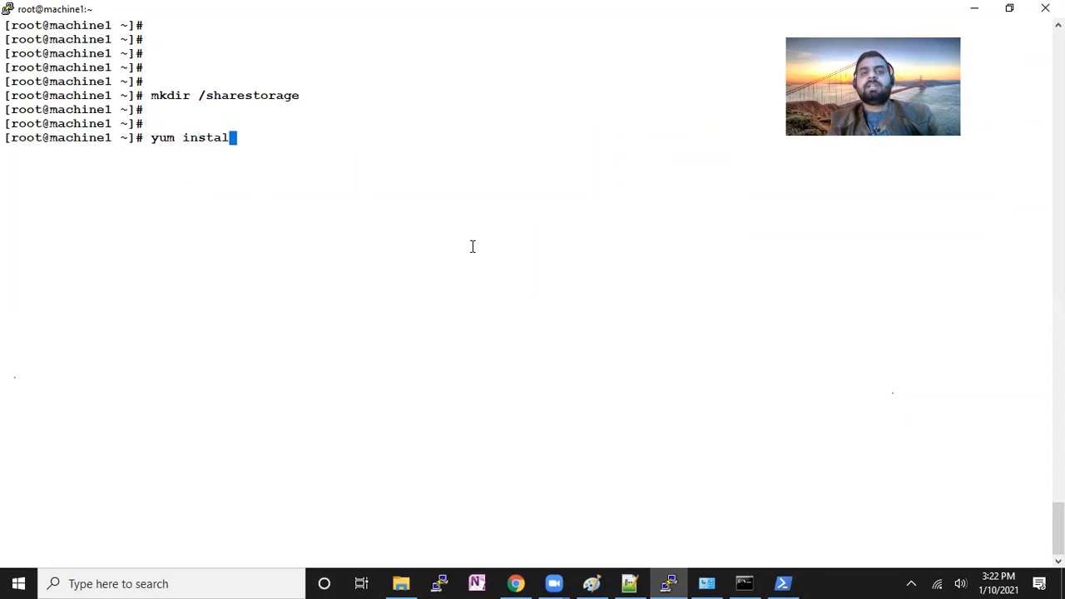
type("l ceifs")
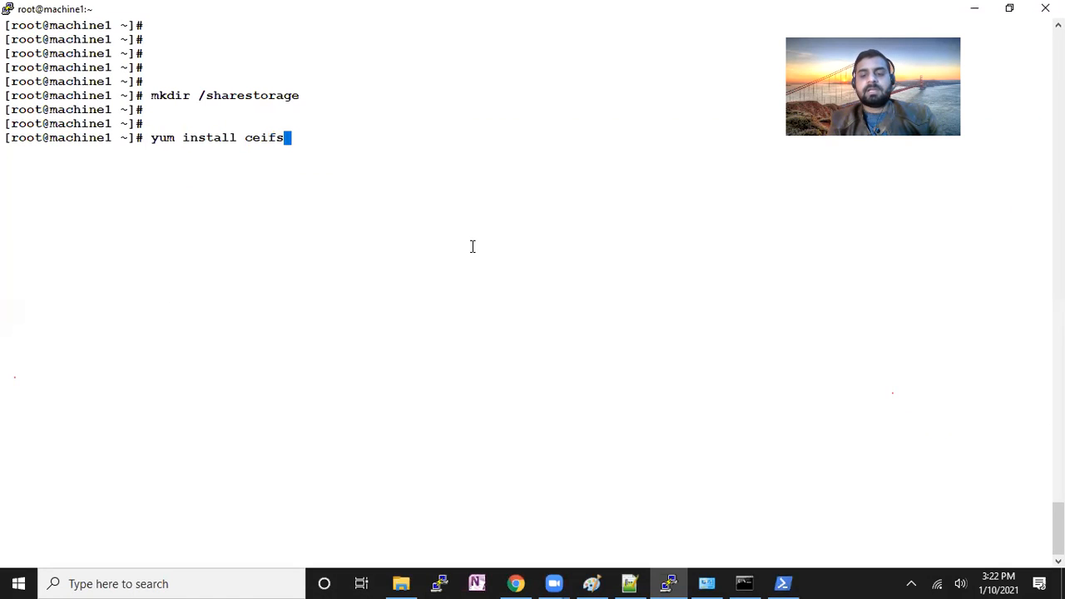
type("-utils")
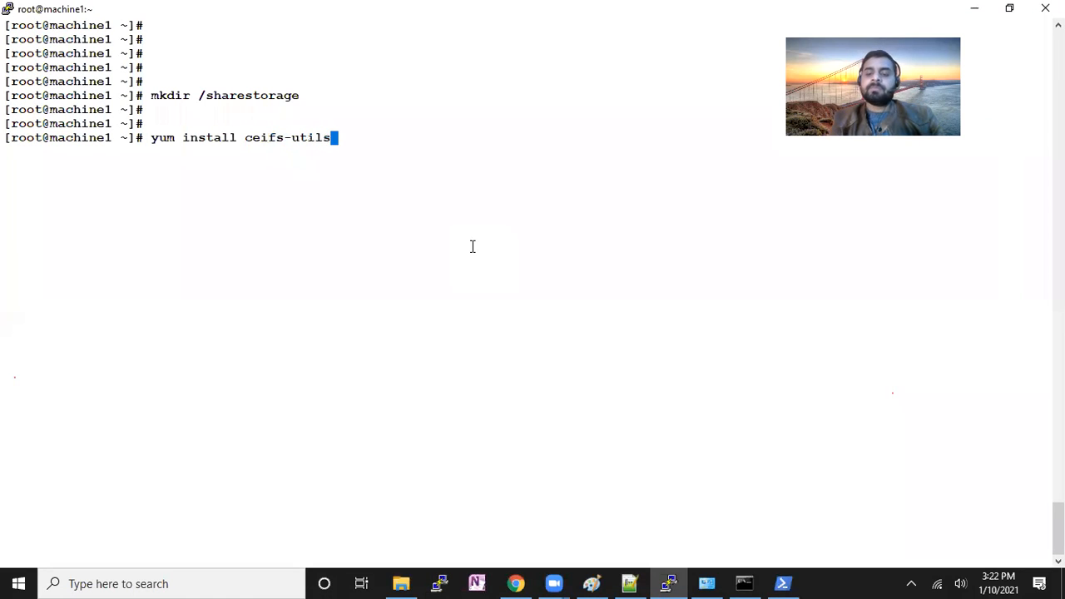
key("Left")
key("Left")
key("Left")
key("Left")
key("Left")
key("Left")
key("BackSpace")
key("BackSpace")
key("BackSpace")
key("BackSpace")
type("ifs")
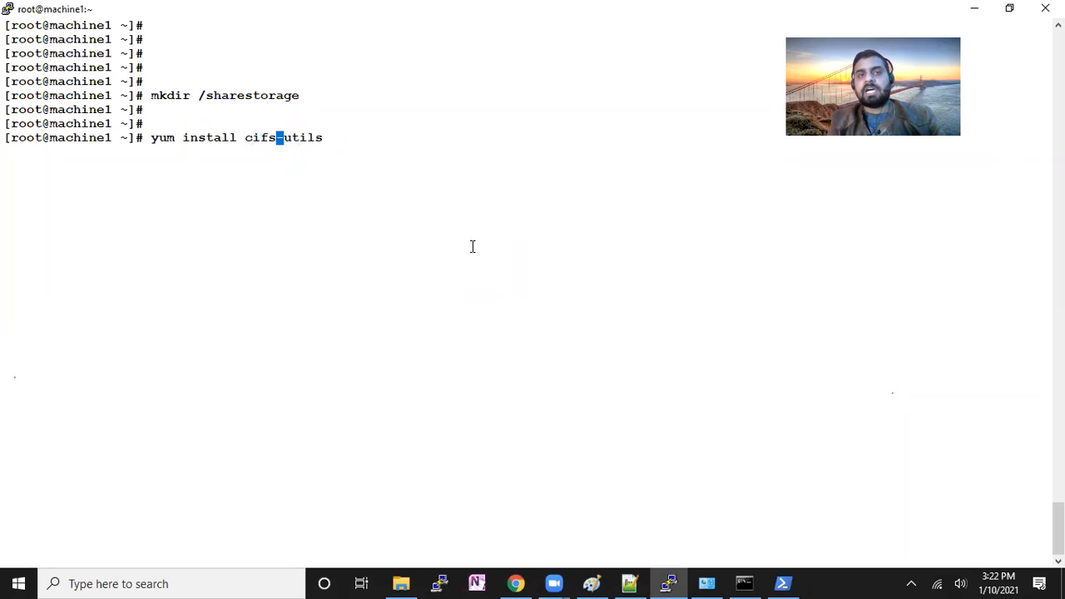
key("Right")
key("Right")
key("Right")
key("Right")
key("Right")
key("Right")
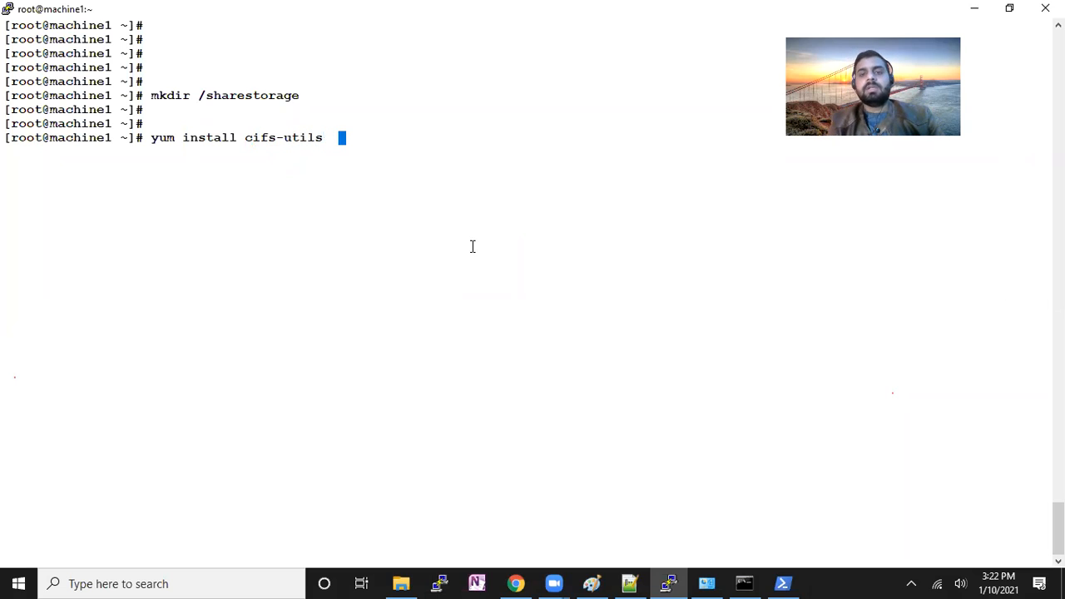
type("-y")
key("Return")
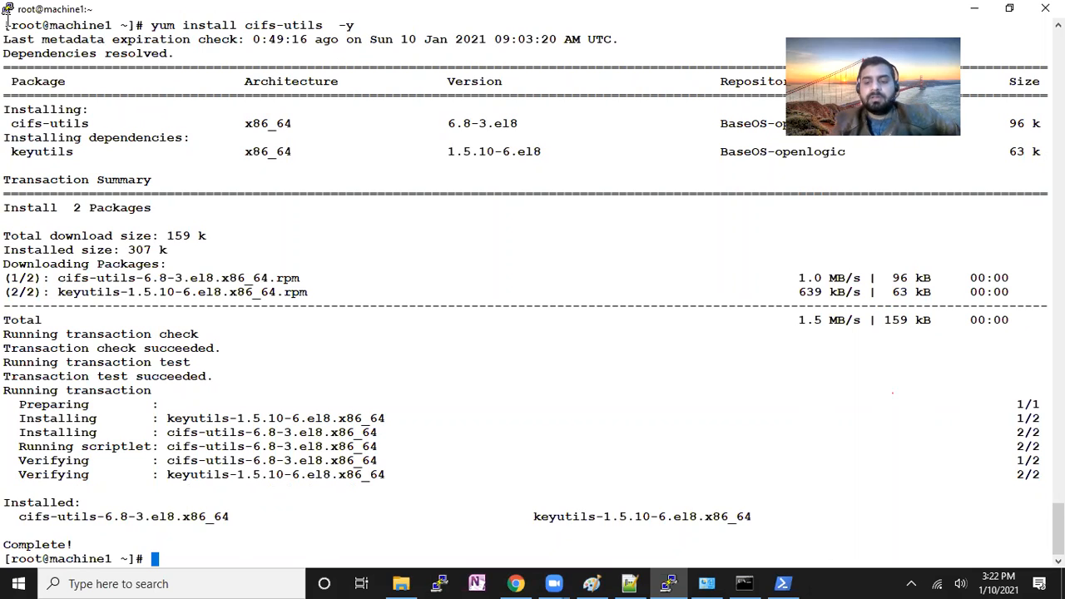
key("ctrl+l")
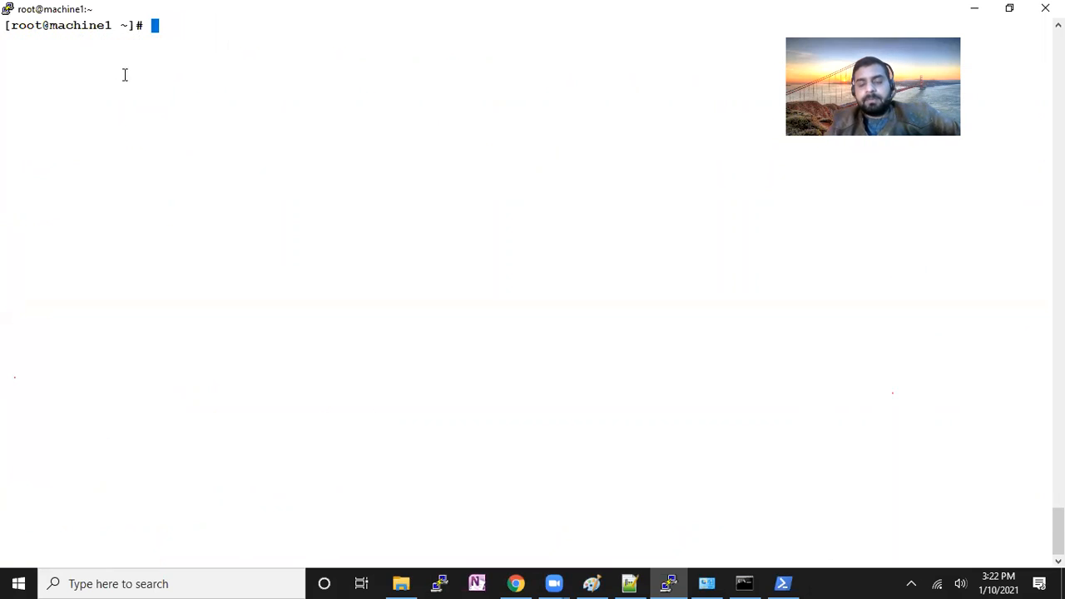
Switch to Chrome, show the Linux connection script for fileshare1 in the Azure portal, and copy the script.
left_click(516, 583)
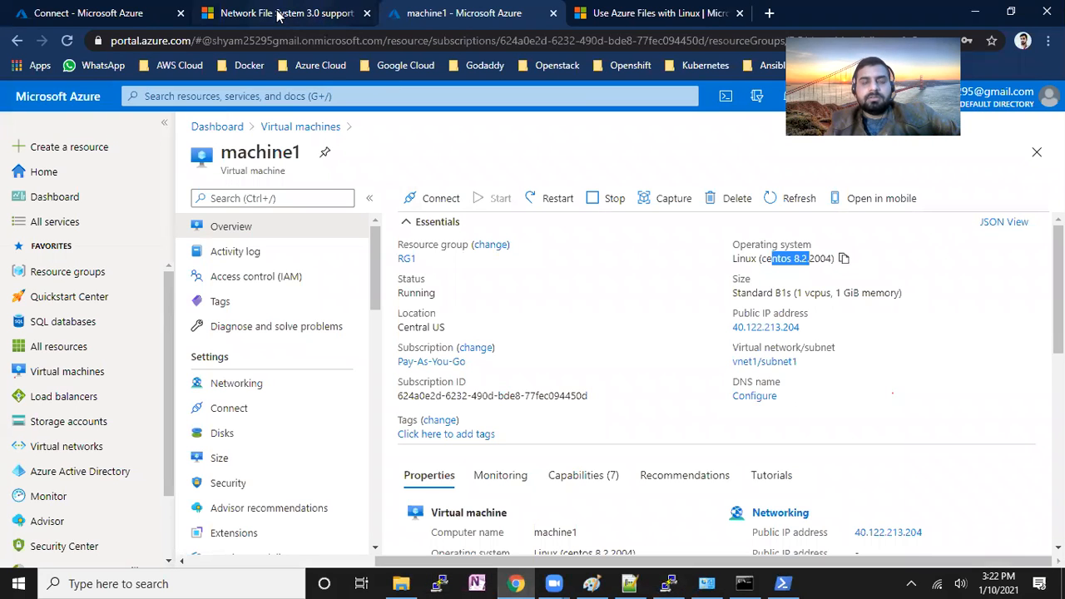
left_click(87, 13)
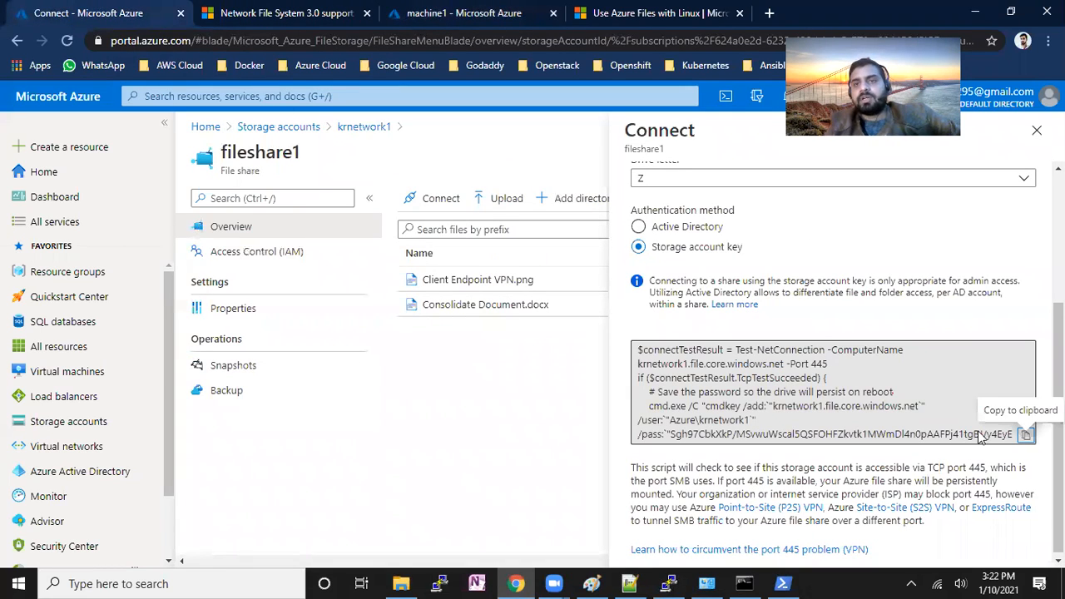
scroll(645, 291, "up", 3)
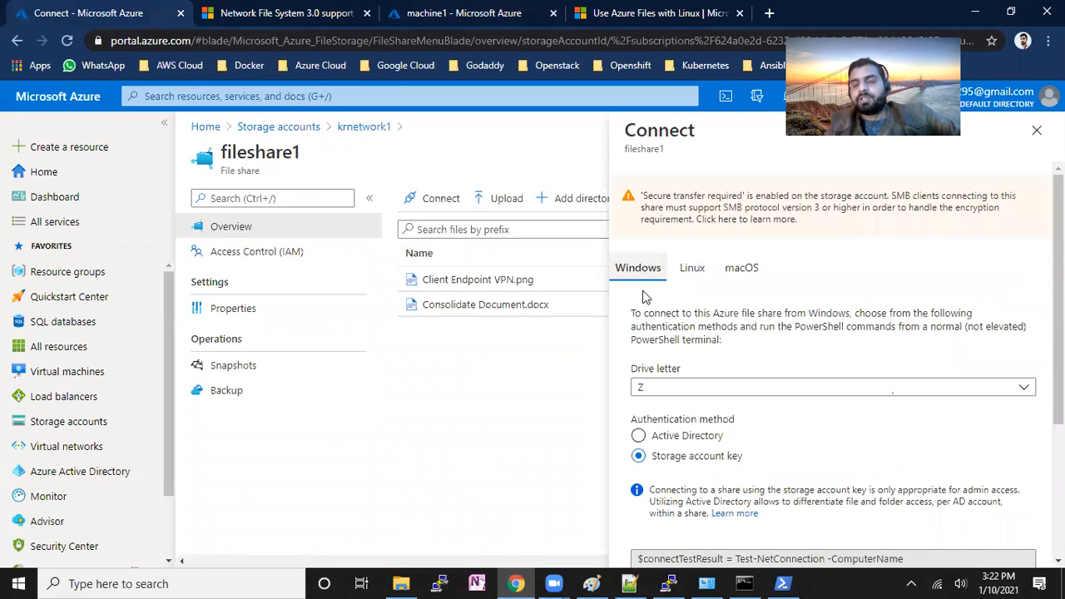
left_click(695, 276)
left_click_drag(1058, 333, 1058, 356)
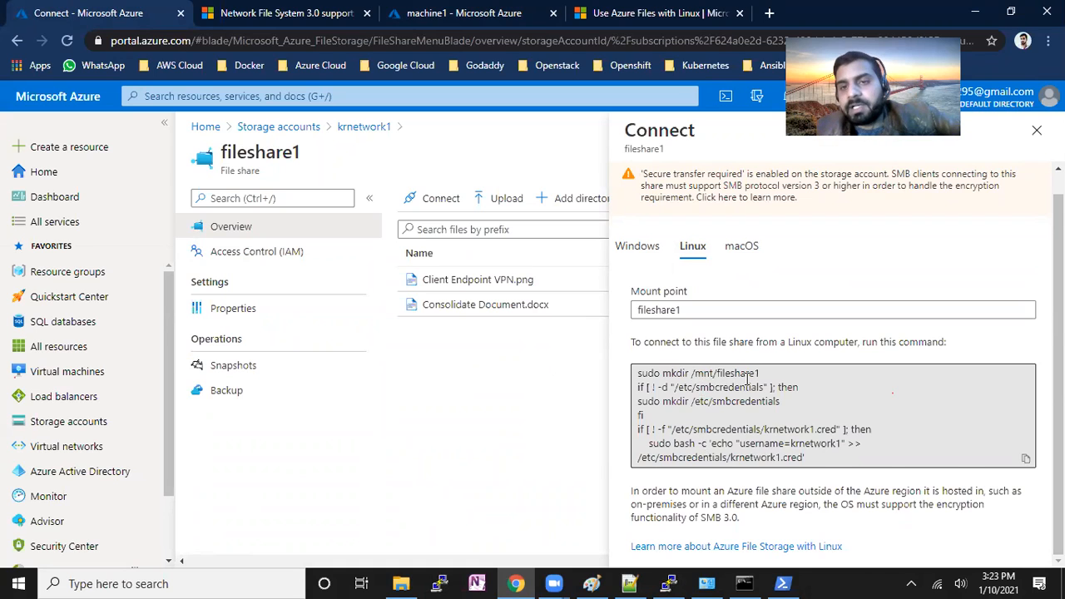
left_click_drag(758, 375, 733, 382)
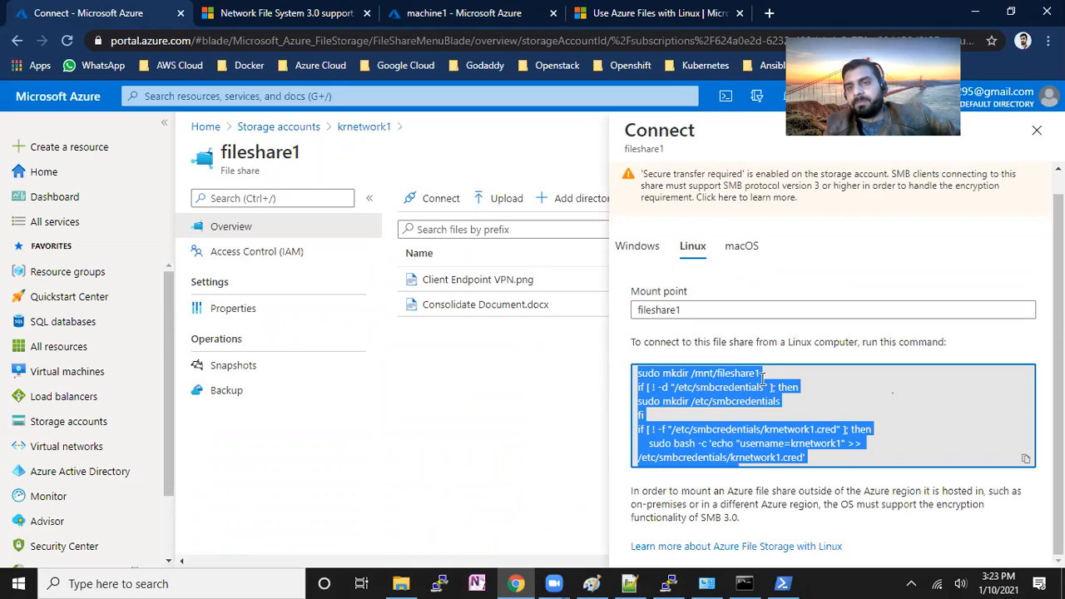
left_click_drag(760, 374, 665, 374)
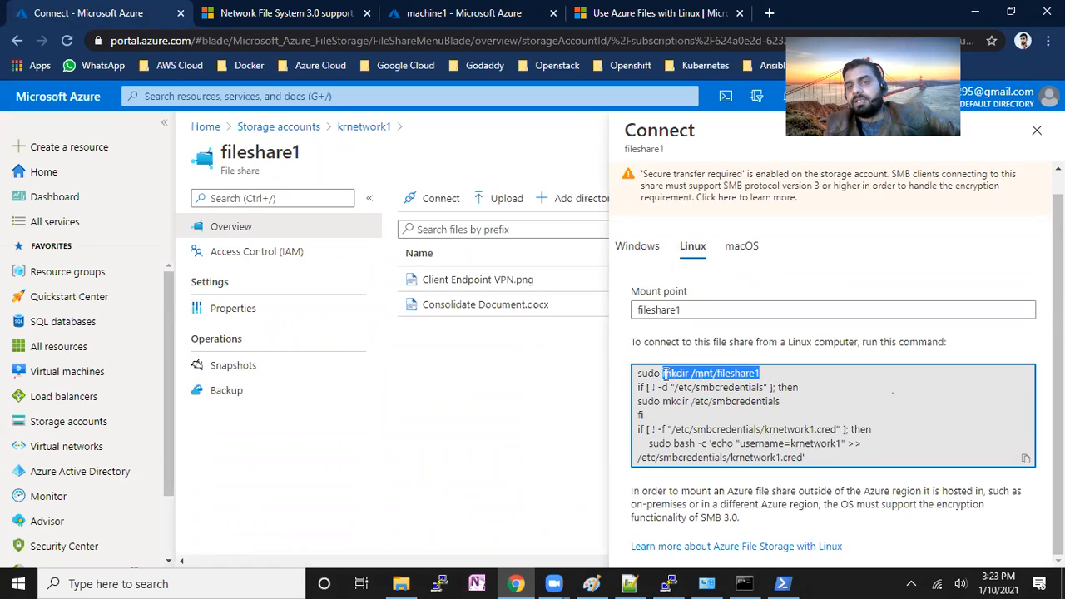
left_click(1027, 460)
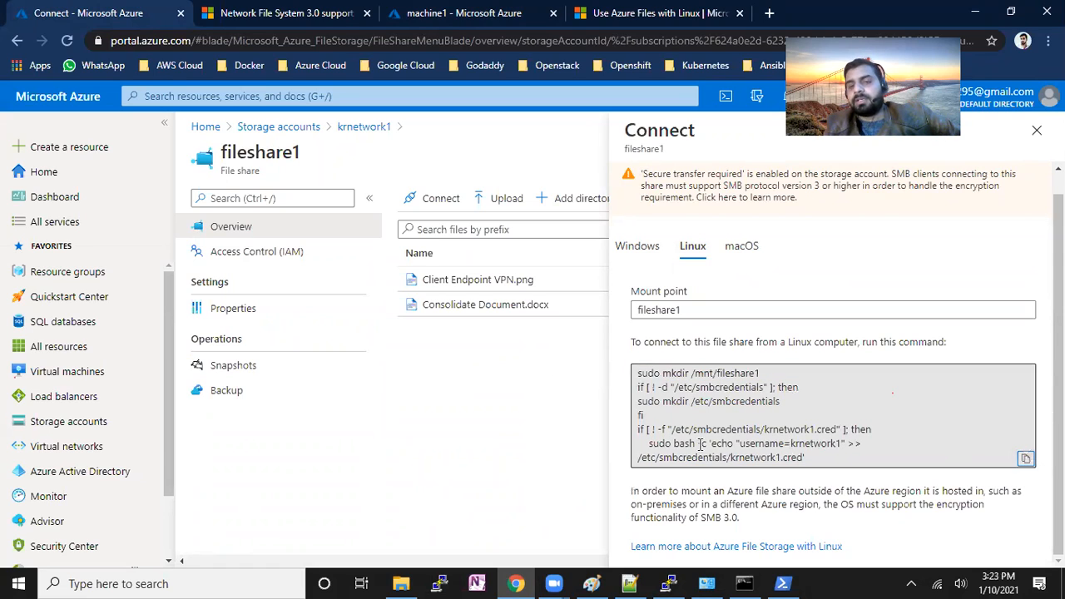
Replace the contents of awsbatch.txt in Notepad++ with the copied Linux mount script, which includes the storage account key.
left_click(629, 583)
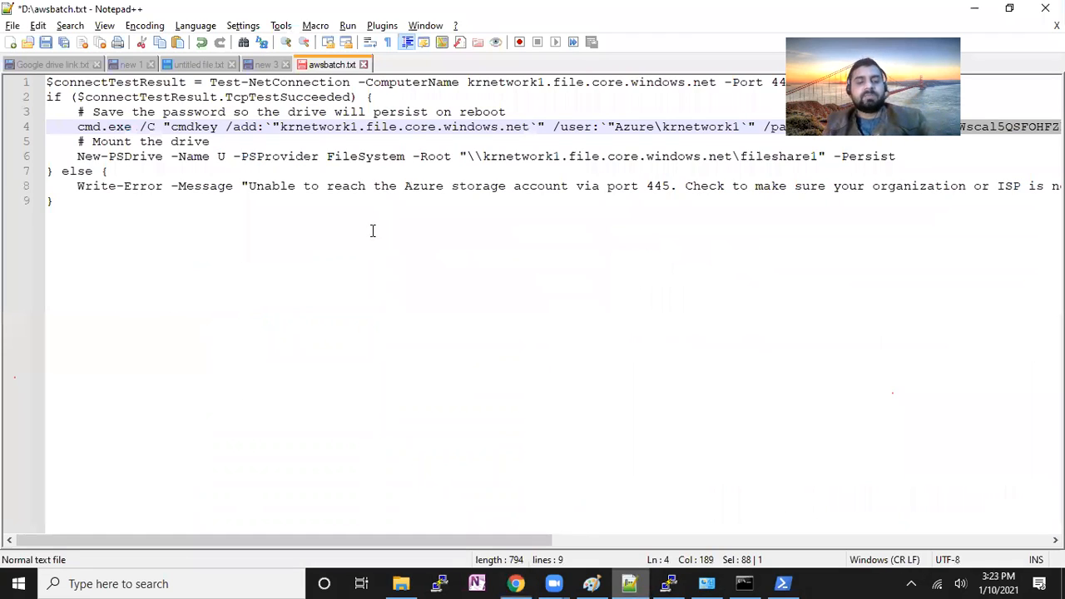
key("ctrl+a")
key("Delete")
key("ctrl+v")
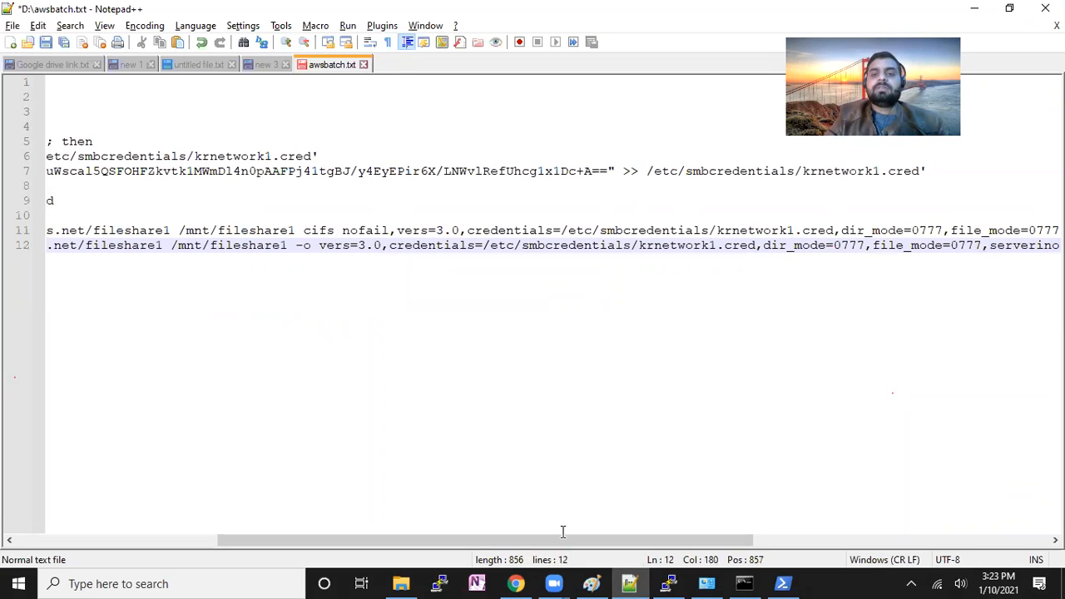
Check the /mnt/fileshare1 mount point in the mount command and delete the script's "sudo mkdir /mnt/fileshare1" line.
left_click_drag(560, 542, 440, 545)
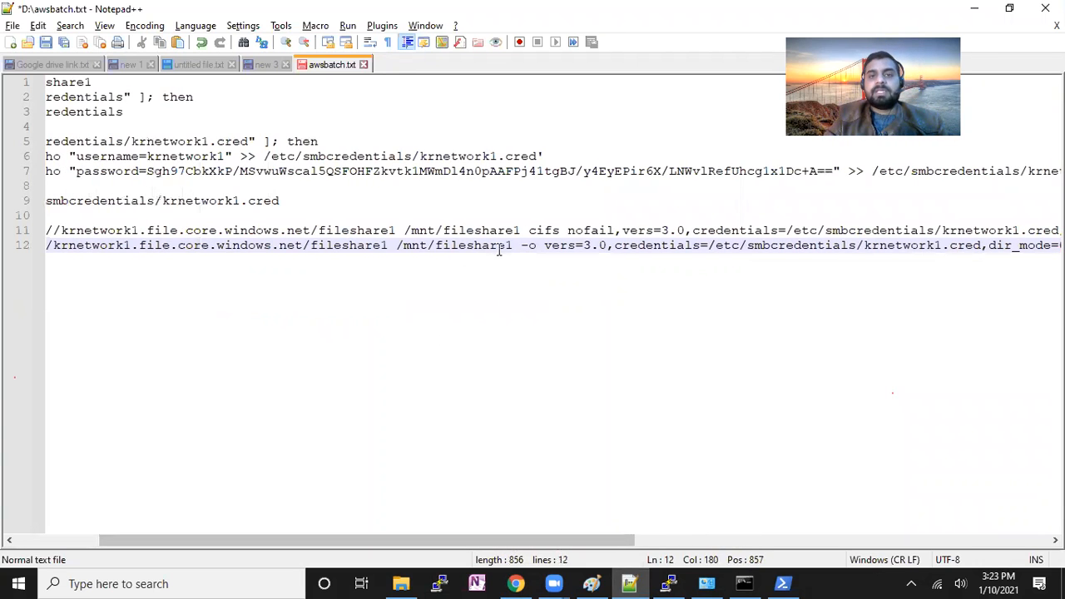
left_click_drag(512, 245, 398, 246)
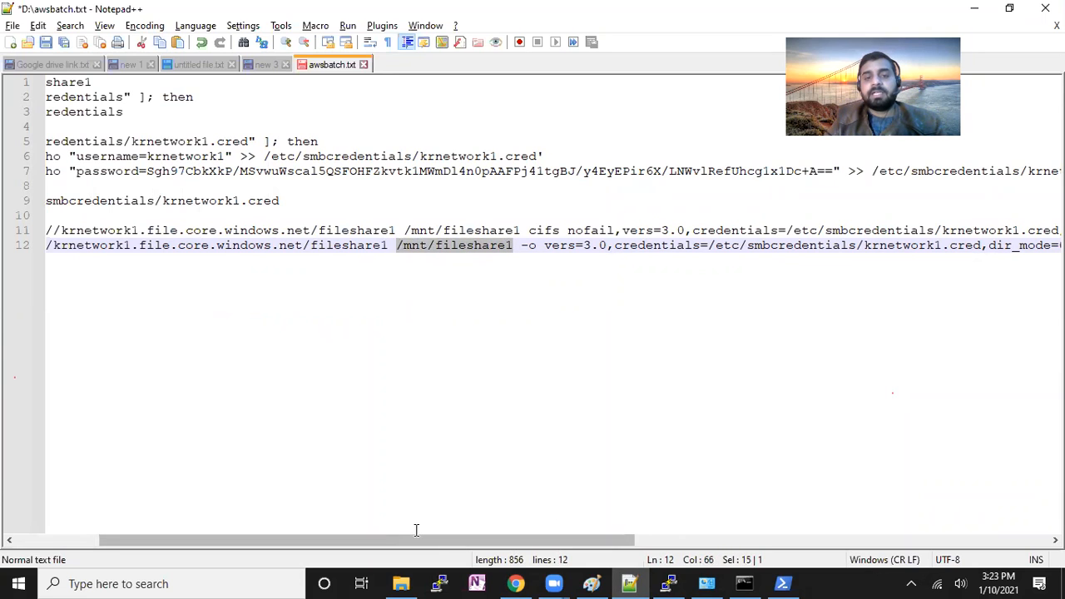
left_click_drag(412, 542, 249, 541)
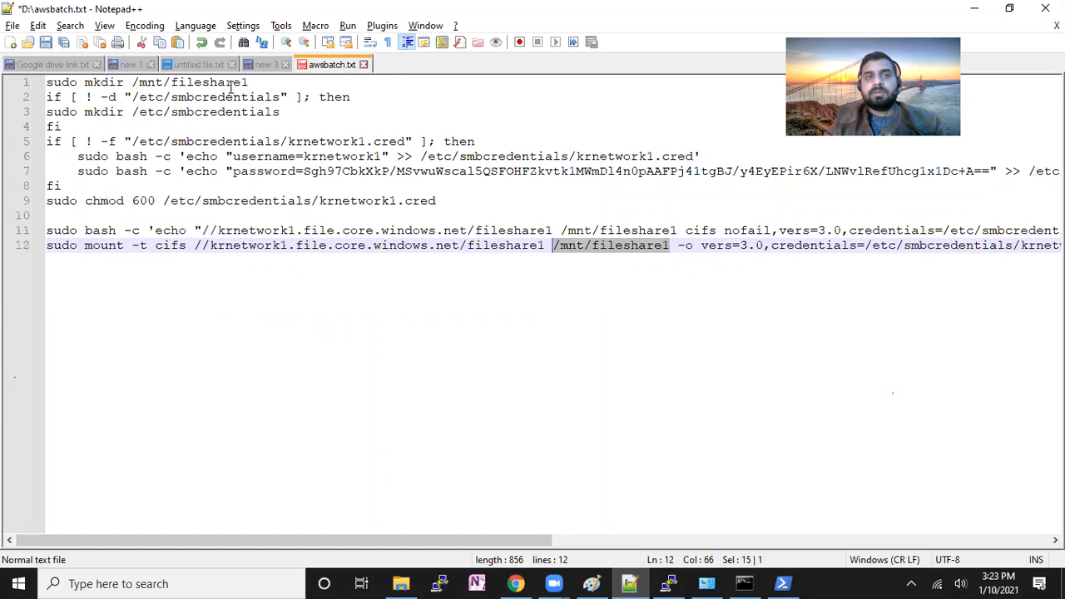
left_click(247, 81)
left_click_drag(247, 82, 50, 83)
key("Delete")
key("Down")
key("BackSpace")
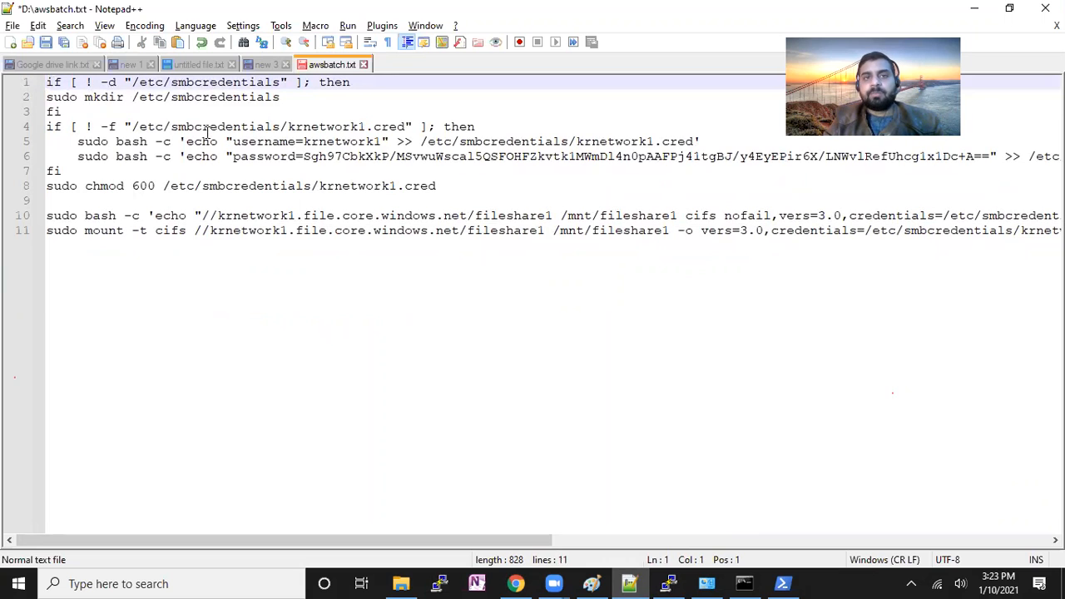
Replace every occurrence of /mnt/fileshare1 in the script with /sharestorage, the directory created on machine1.
left_click_drag(669, 230, 556, 231)
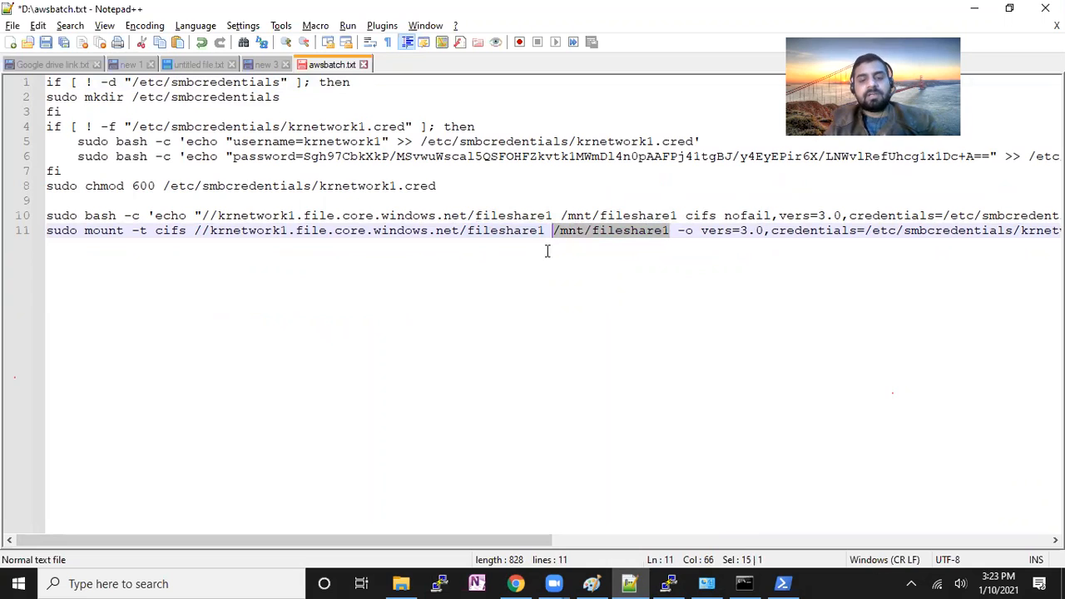
key("ctrl+h")
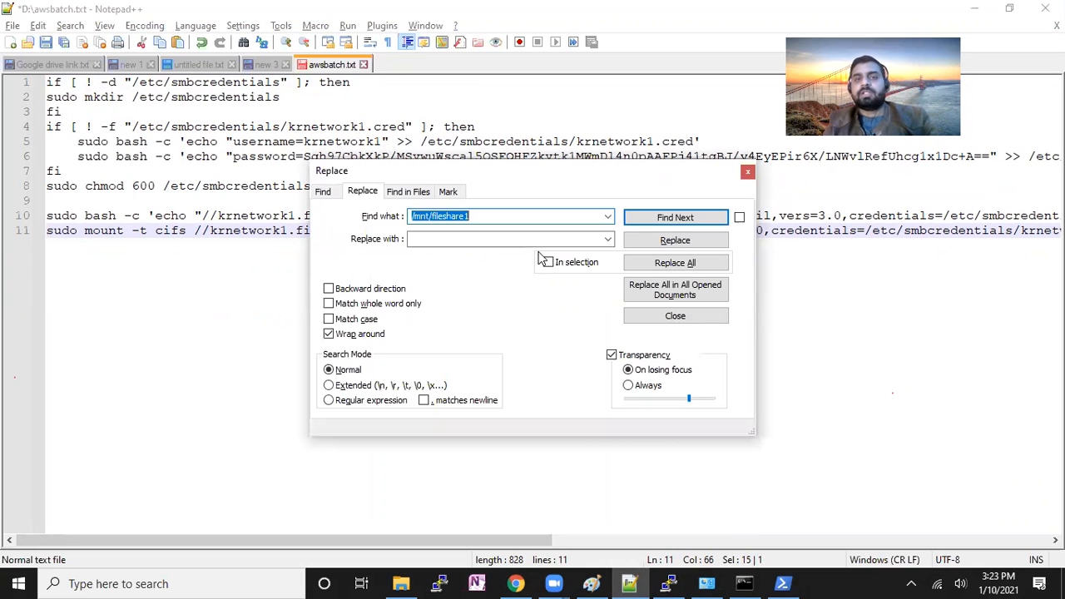
left_click(466, 238)
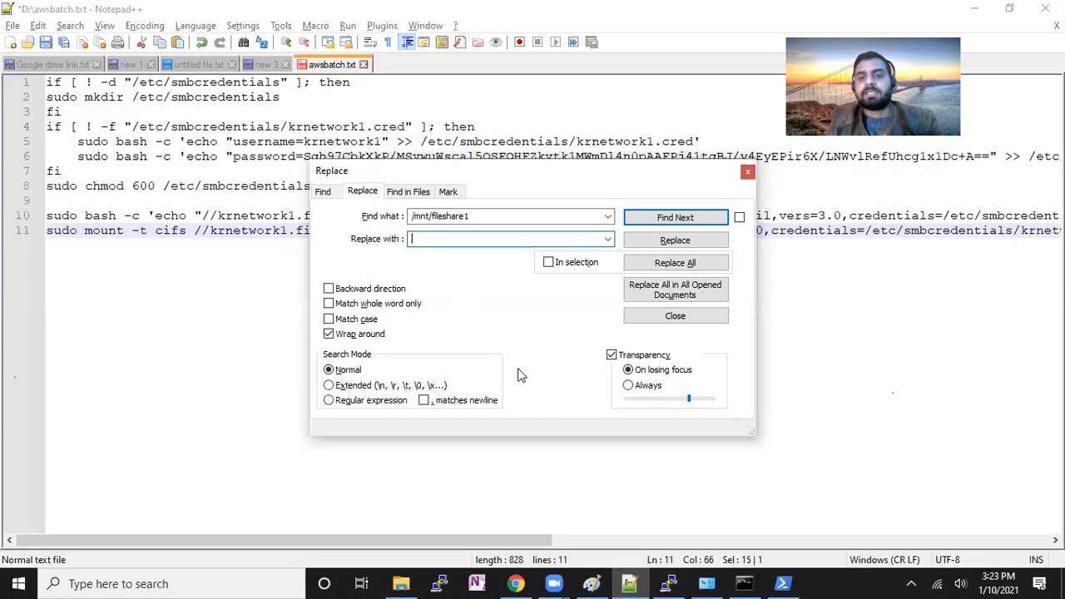
left_click(669, 582)
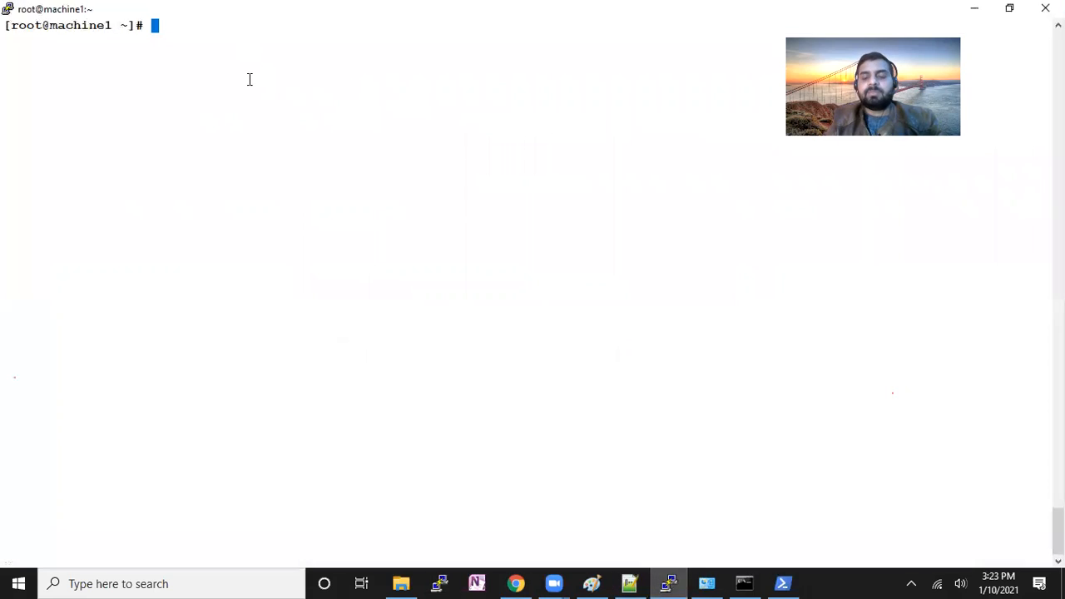
key("Up")
key("Up")
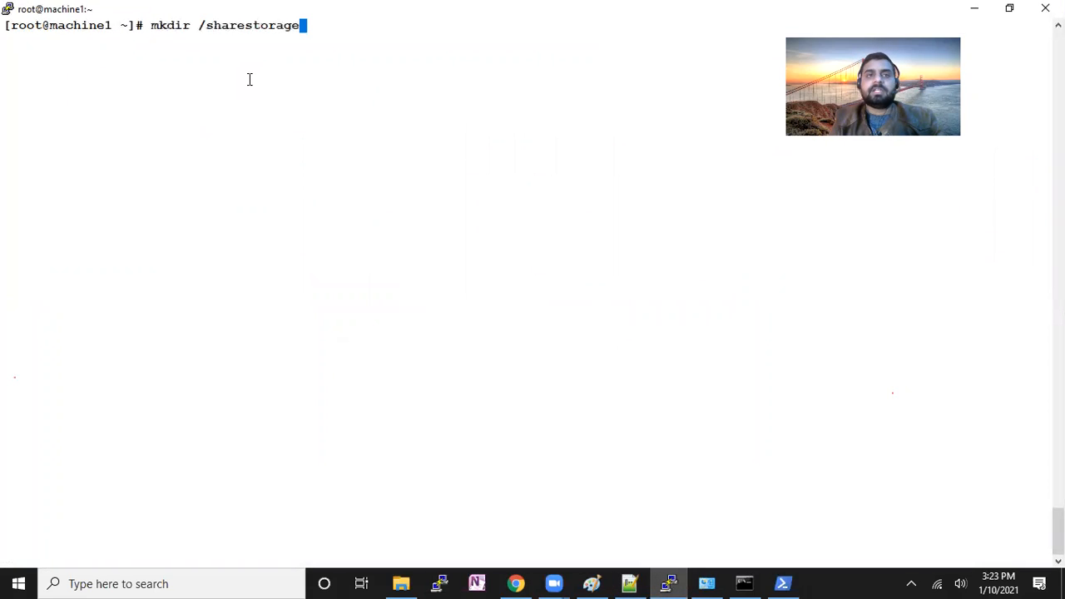
double_click(254, 26)
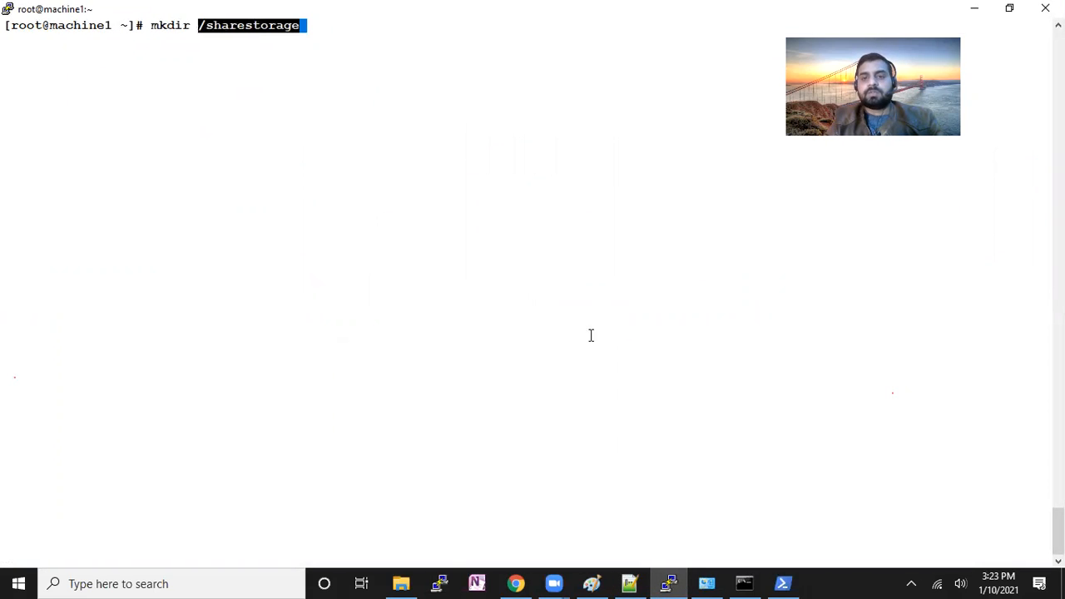
left_click(630, 583)
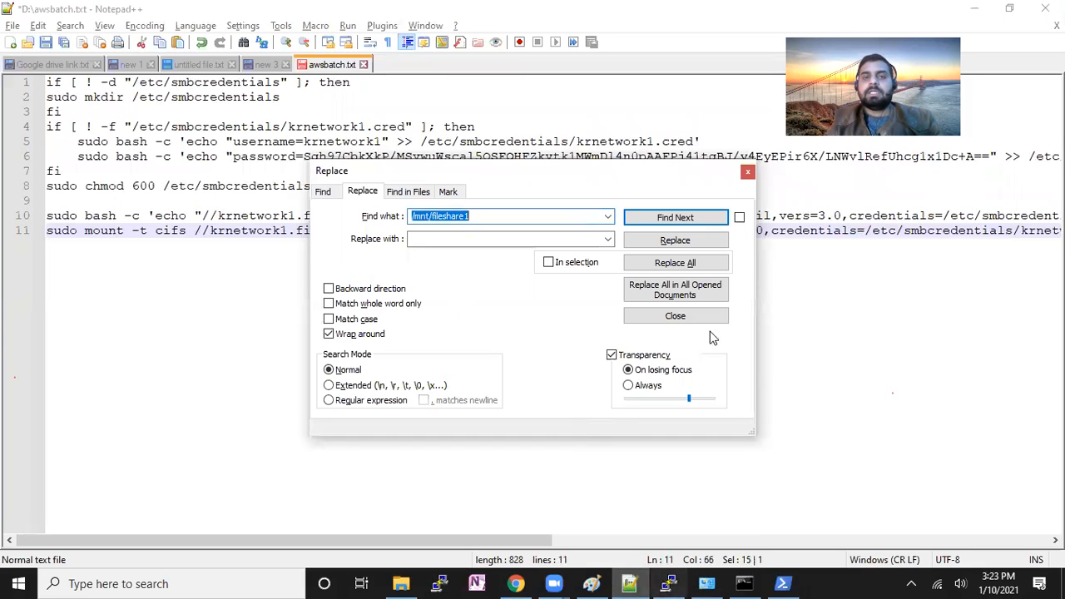
left_click(495, 238)
type("/sharestorage")
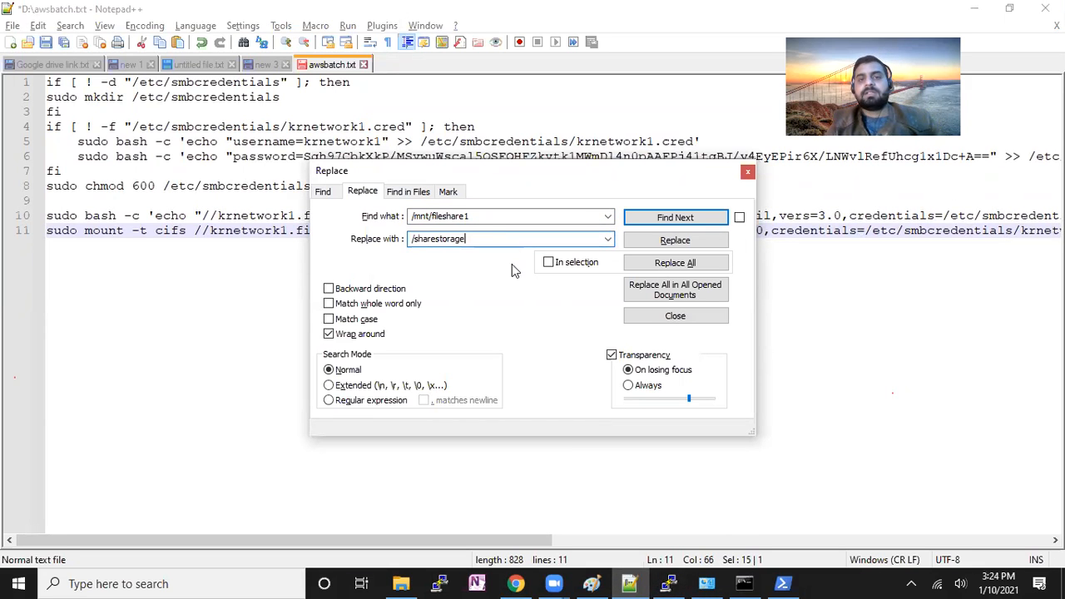
left_click(662, 264)
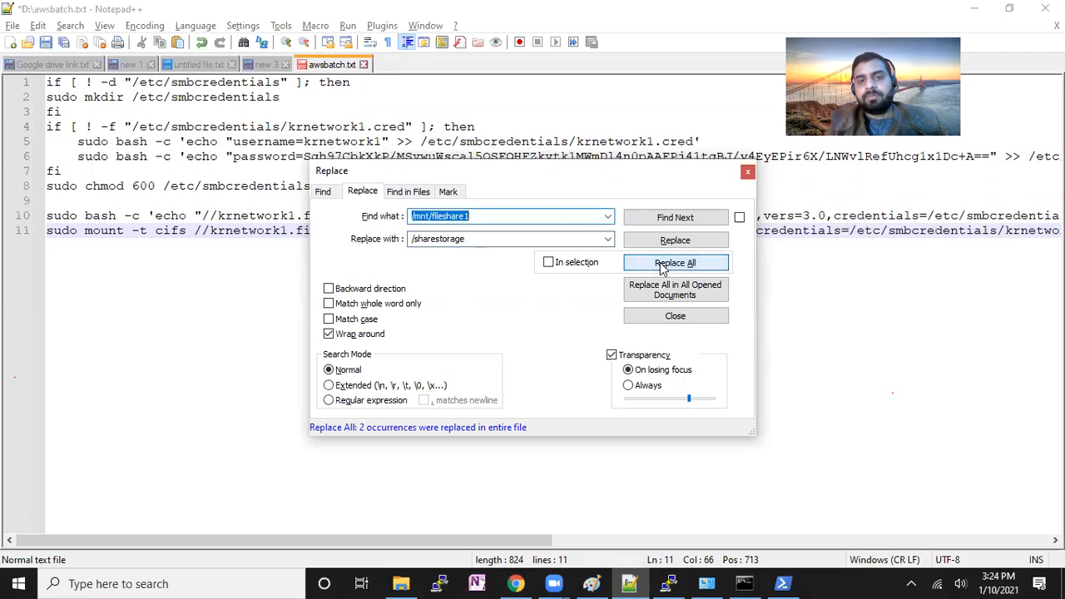
left_click(747, 172)
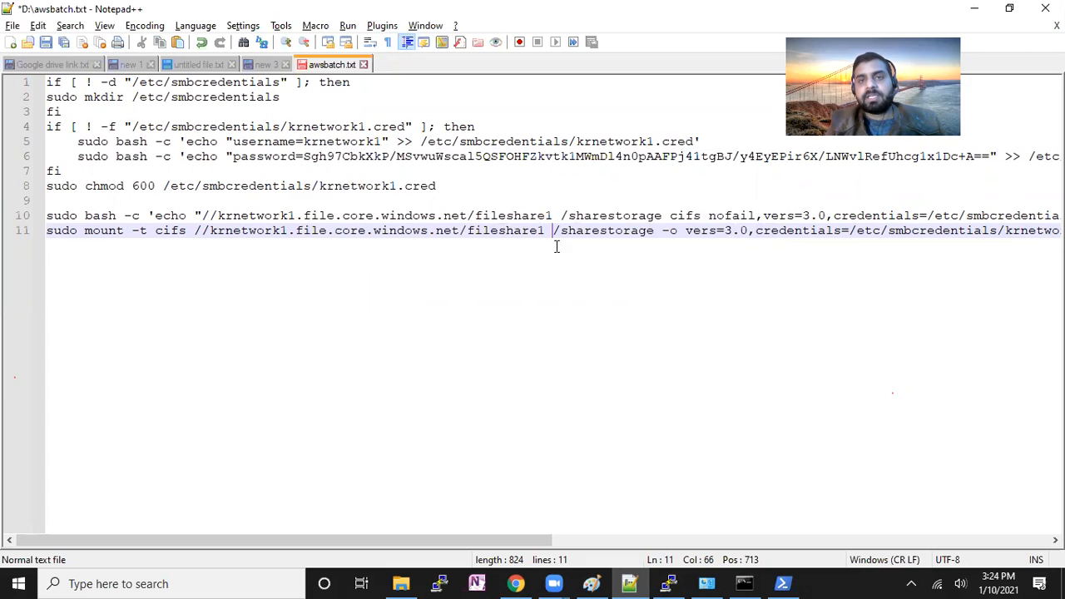
Review the /sharestorage mount path in the script and the command that appends the mount entry to /etc/fstab.
left_click_drag(586, 218, 612, 228)
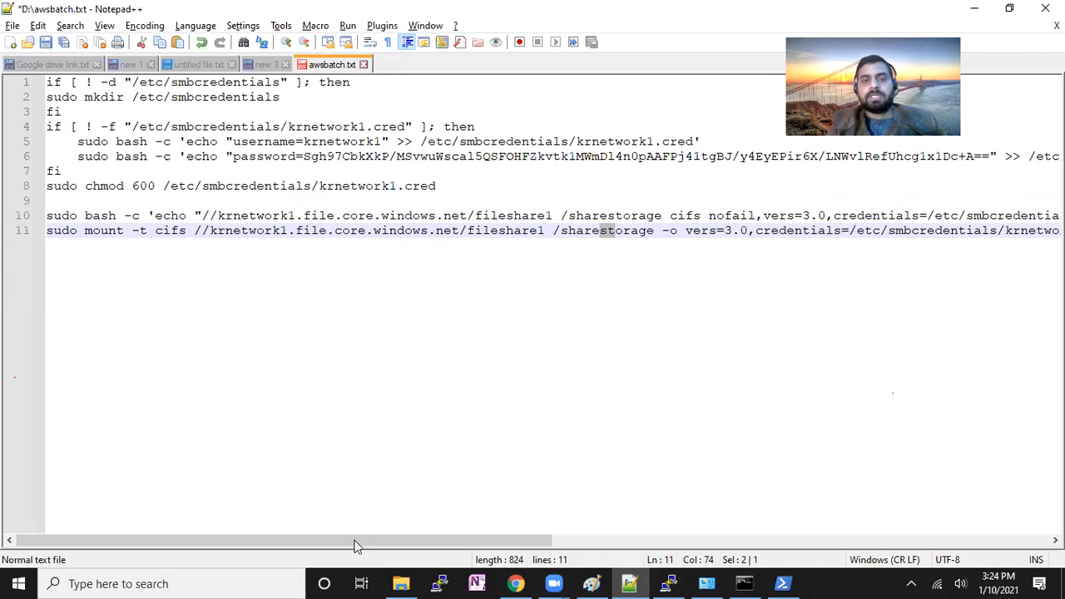
double_click(158, 215)
left_click_drag(158, 215, 1042, 216)
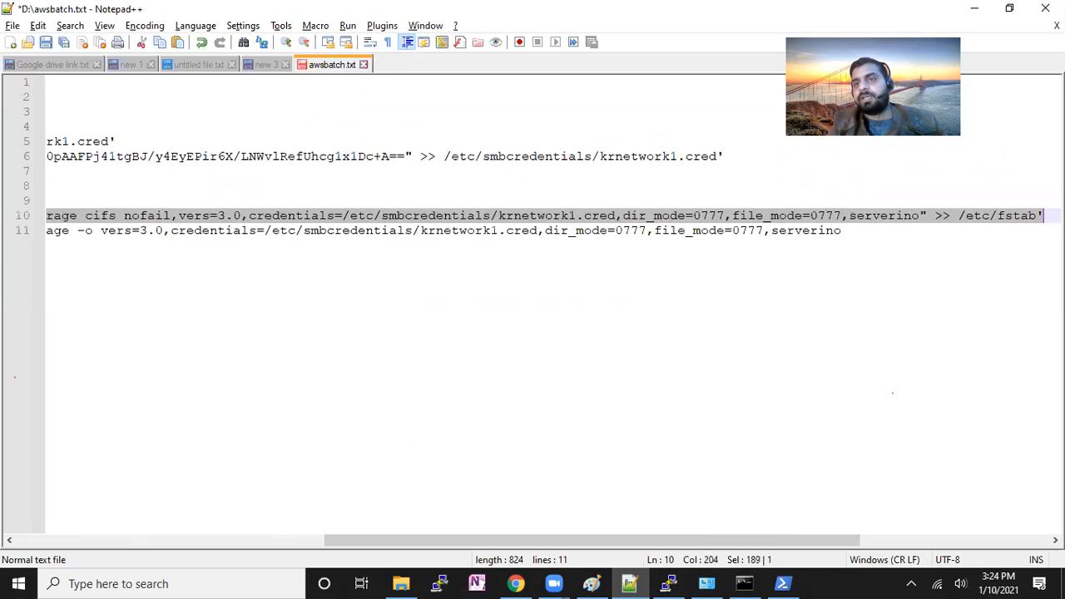
double_click(975, 216)
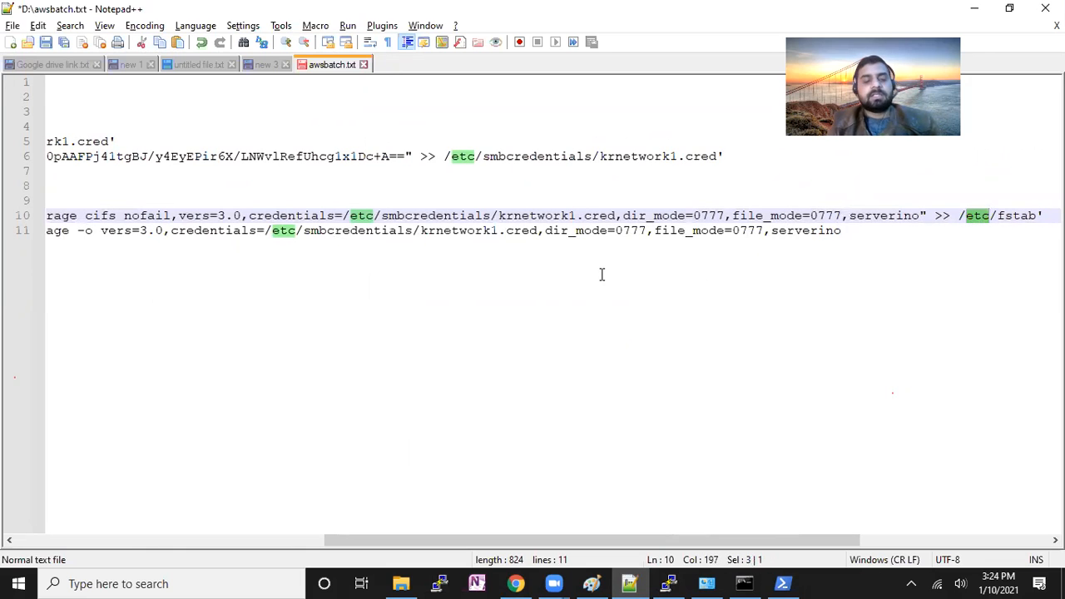
Copy the whole edited mount script, switch to the PuTTY session on machine1, and run mkdir /sharestorage in preparation for mounting.
key("ctrl+a")
left_click_drag(599, 540, 237, 540)
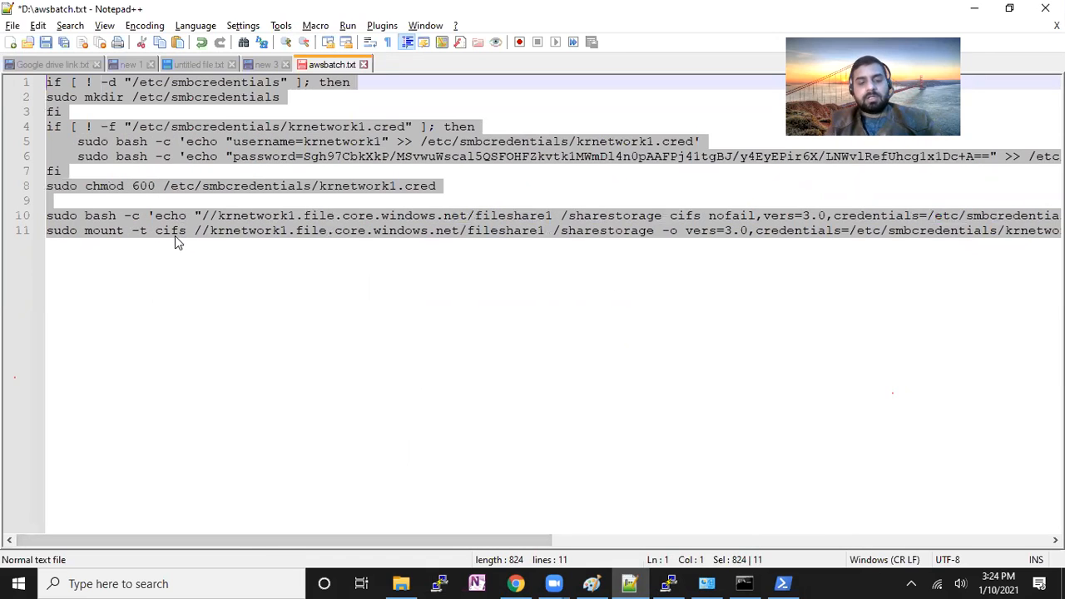
left_click(672, 581)
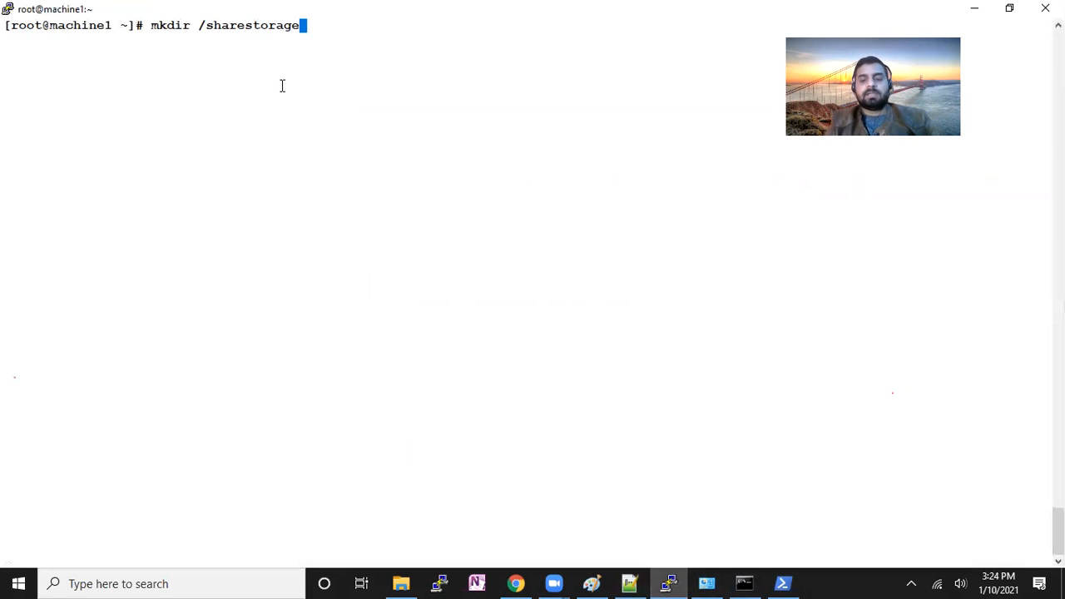
key("ctrl+c")
key("Return")
key("Return")
key("ctrl+l")
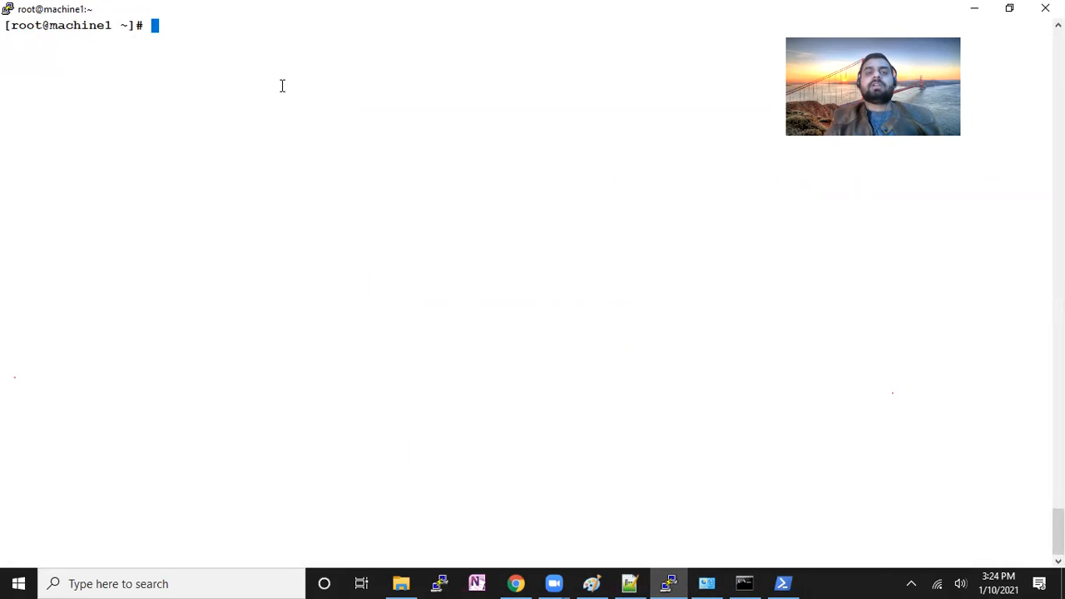
Paste and run the mount script, including the storage account key, on machine1 to mount fileshare1 at /sharestorage.
right_click(282, 86)
key("Return")
key("Return")
key("Return")
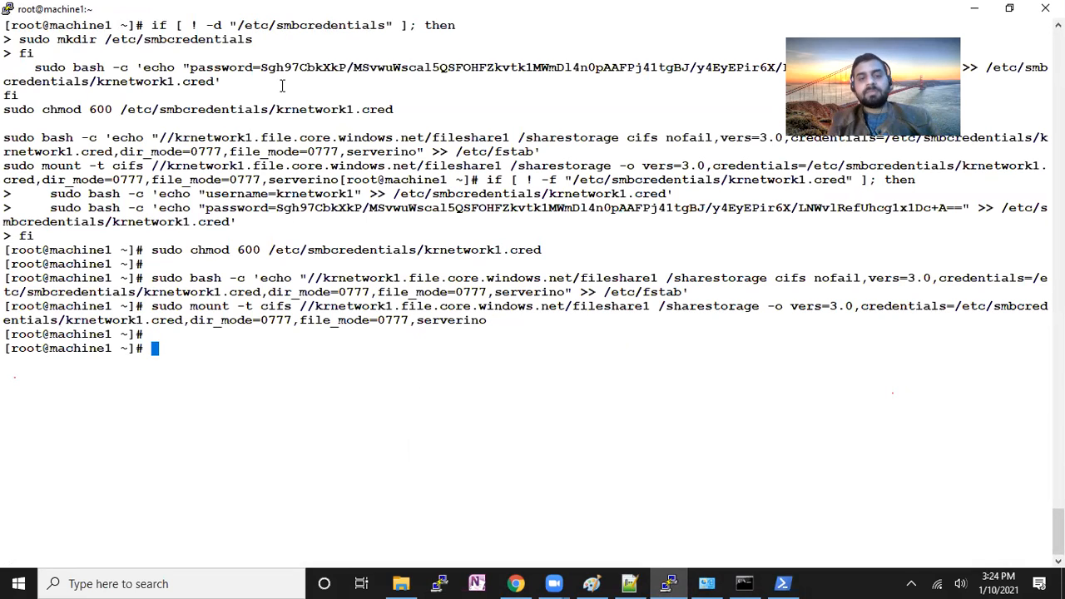
List the mounted filesystems with df -kh on a cleared terminal and check the fileshare1 entry and its mount point.
type("df -kh")
key("Return")
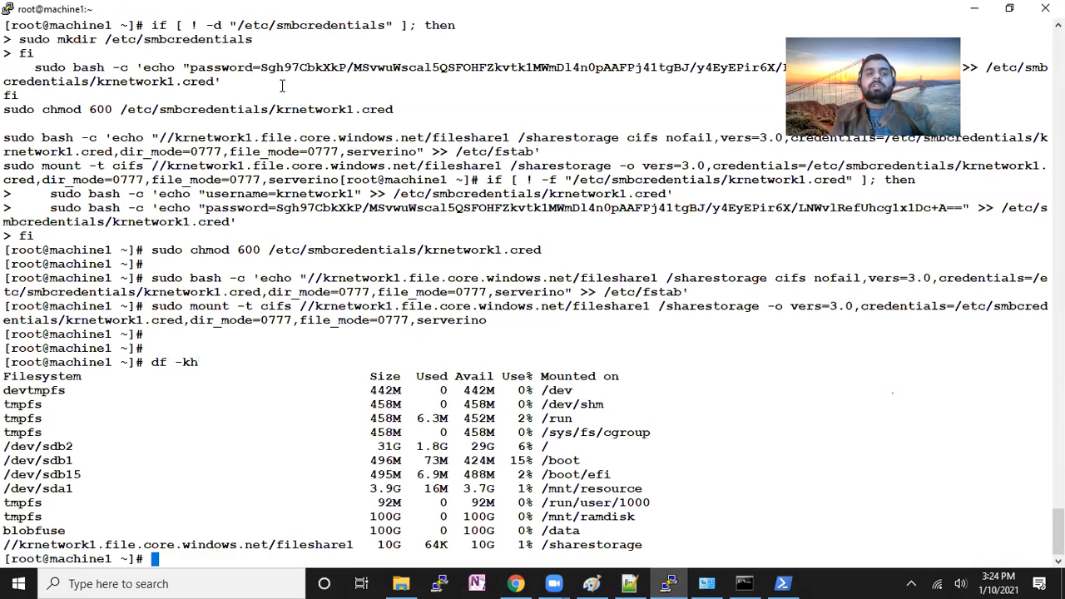
key("ctrl+l")
type("df -kh")
key("Return")
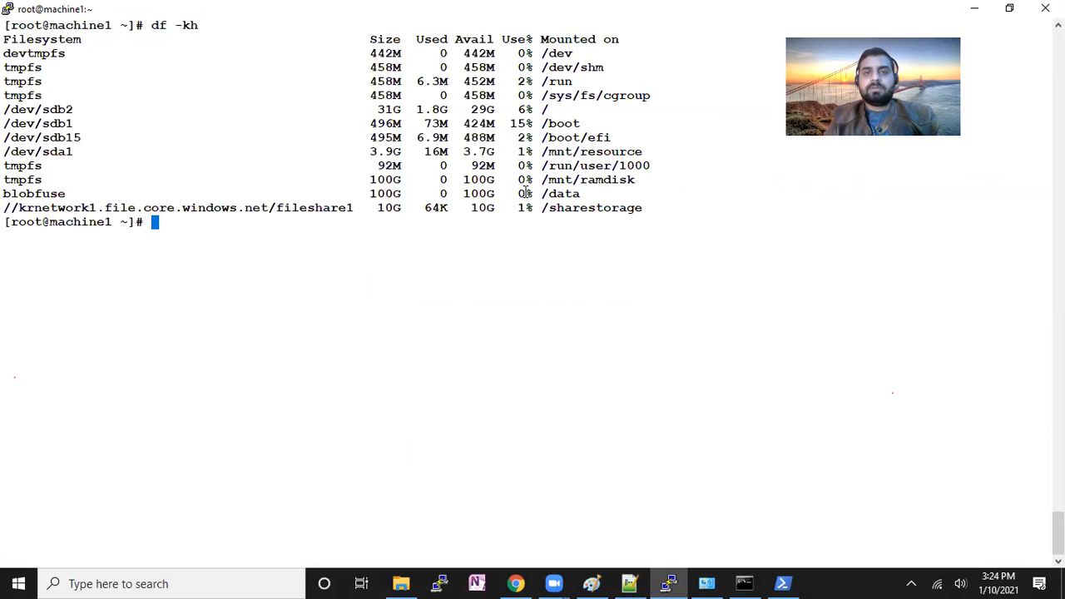
double_click(608, 208)
double_click(299, 208)
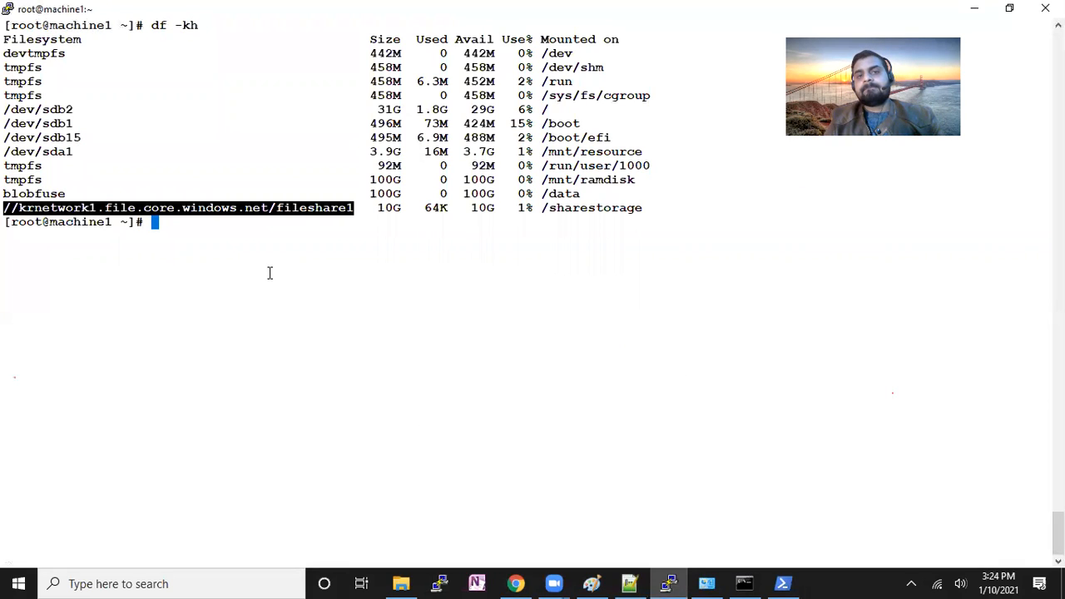
Change to the /sharestorage directory and list its files with ls.
type("cd /share")
key("Tab")
key("Return")
type("l")
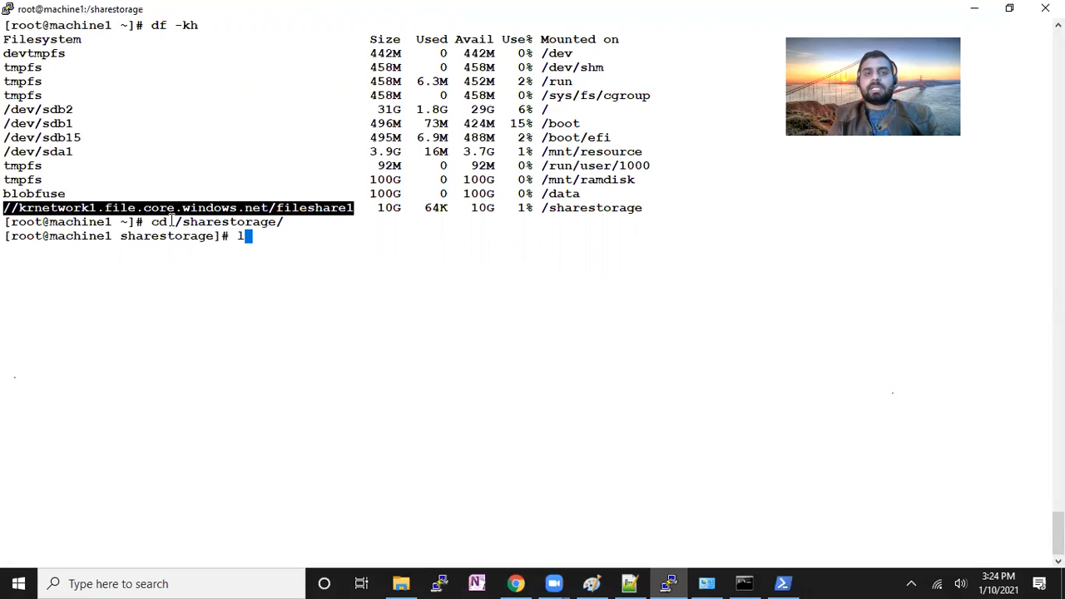
type("s")
key("Return")
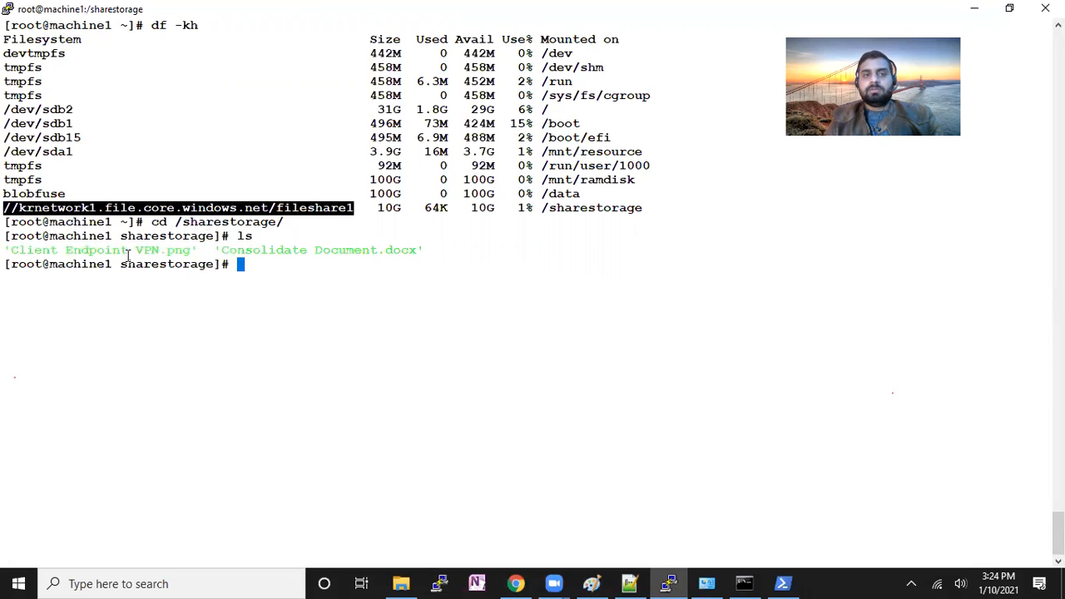
left_click_drag(35, 250, 338, 251)
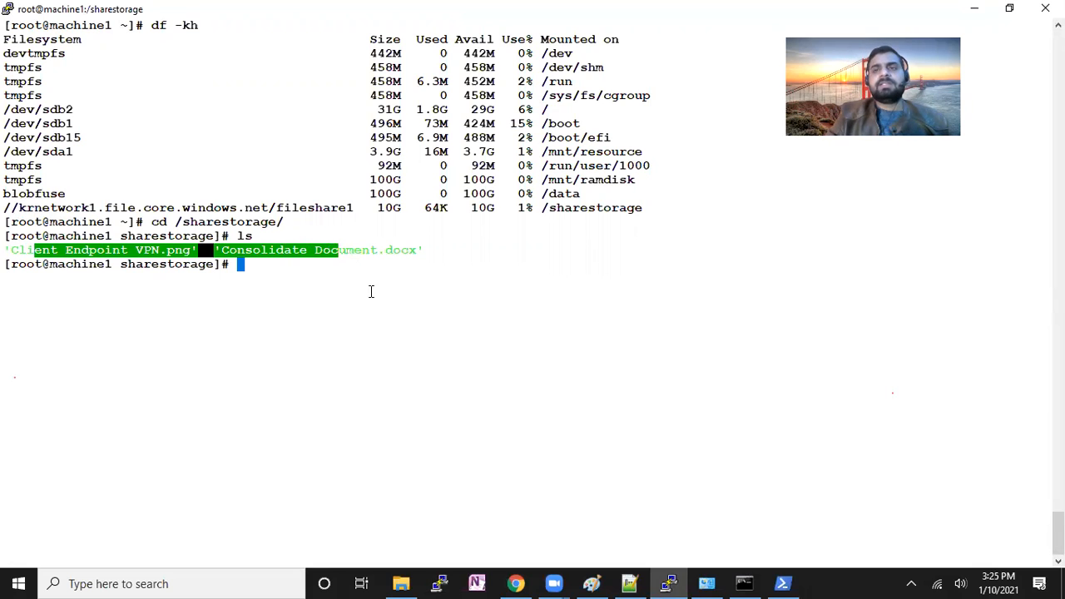
Create an empty file abc in /sharestorage with touch, and refresh fileshare1's file list in the Azure portal in Chrome.
type("touch abc")
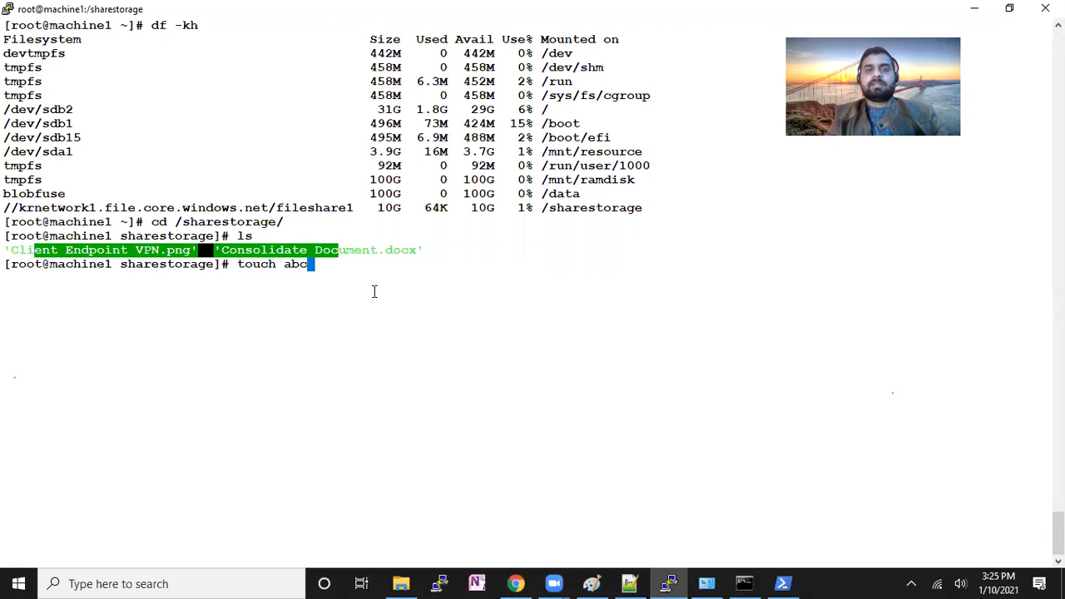
key("Return")
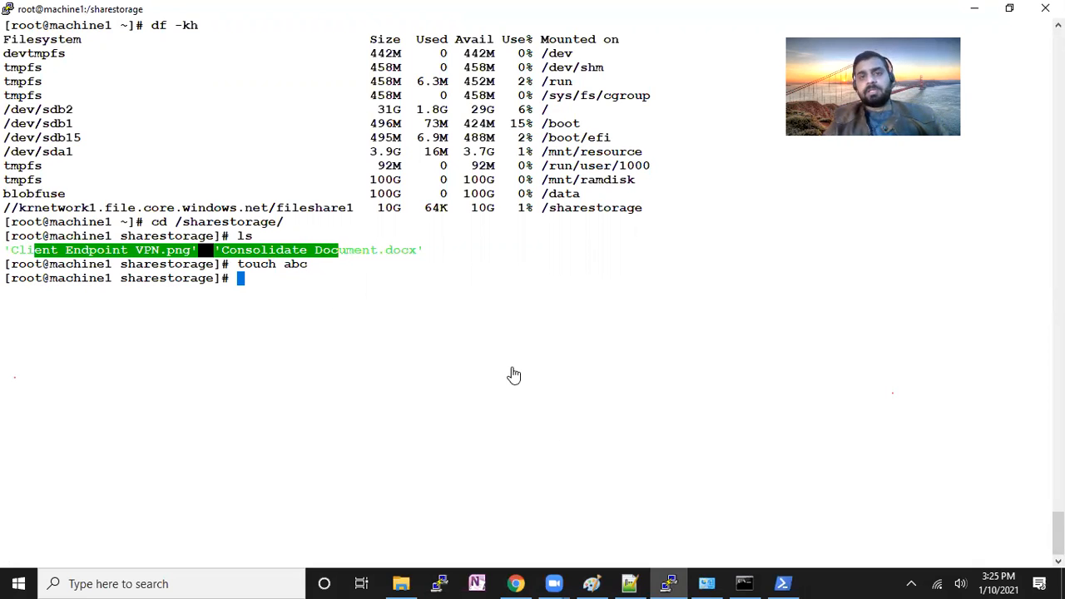
key("alt+Tab")
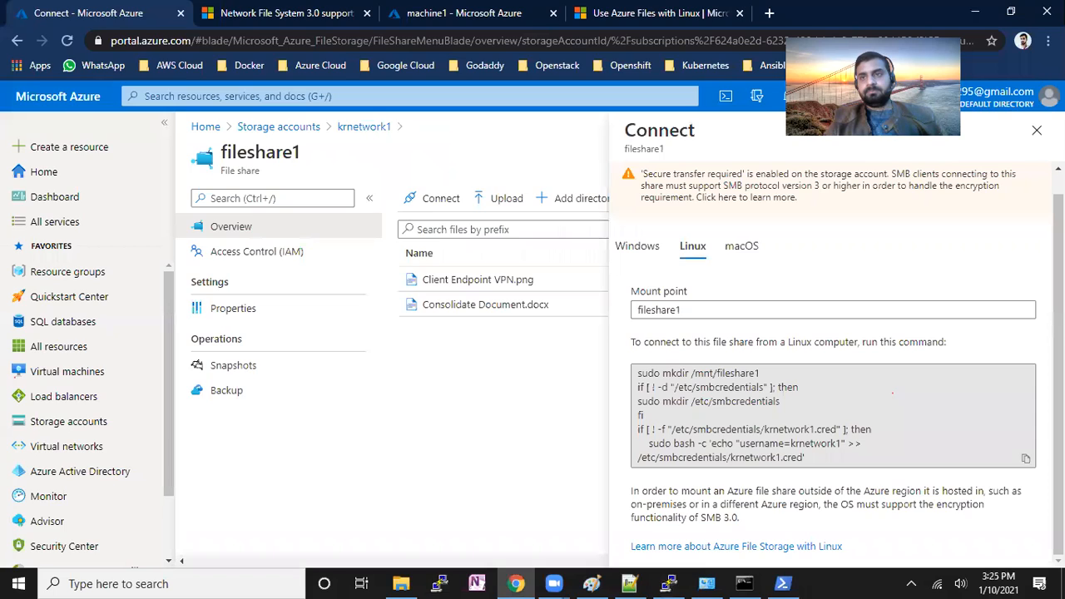
left_click(1036, 130)
left_click(642, 202)
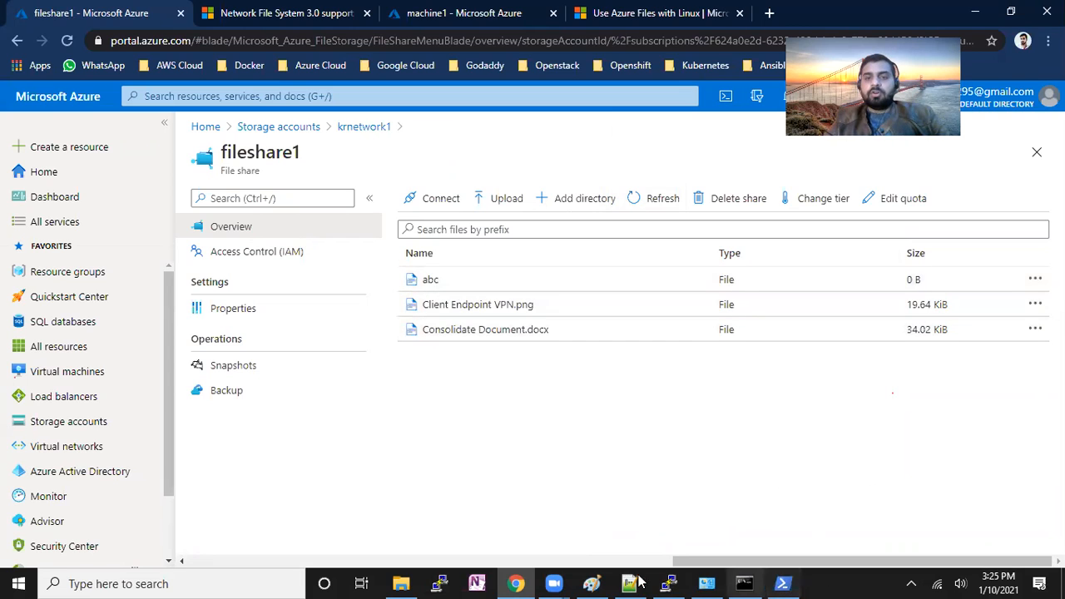
Check for the abc file on drive Z: in File Explorer and with ls in /sharestorage in the PuTTY session.
left_click(401, 583)
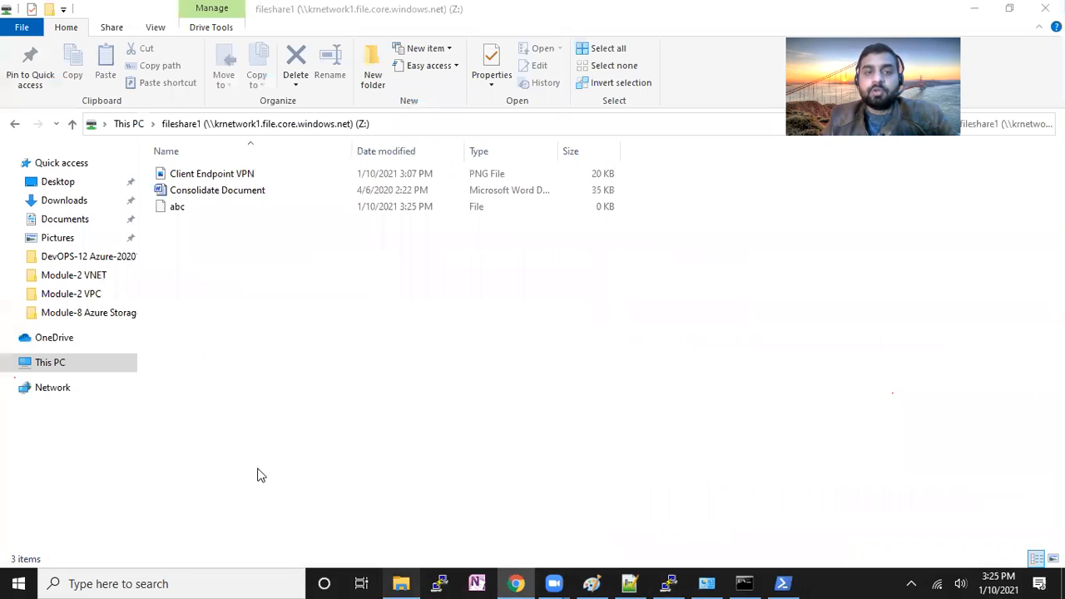
left_click(184, 208)
left_click(672, 582)
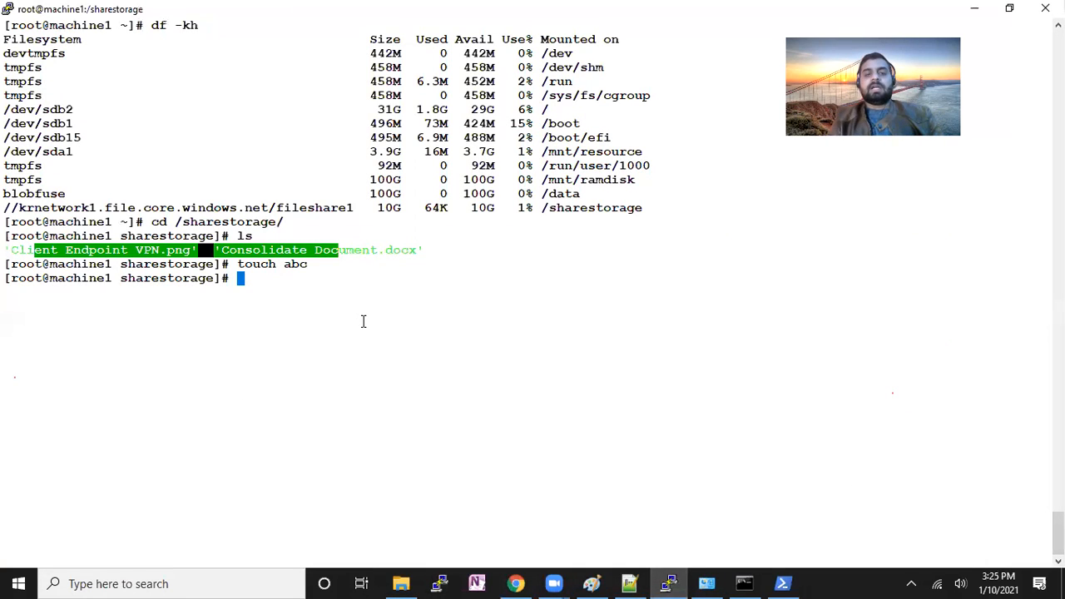
type("ls")
key("Return")
double_click(27, 291)
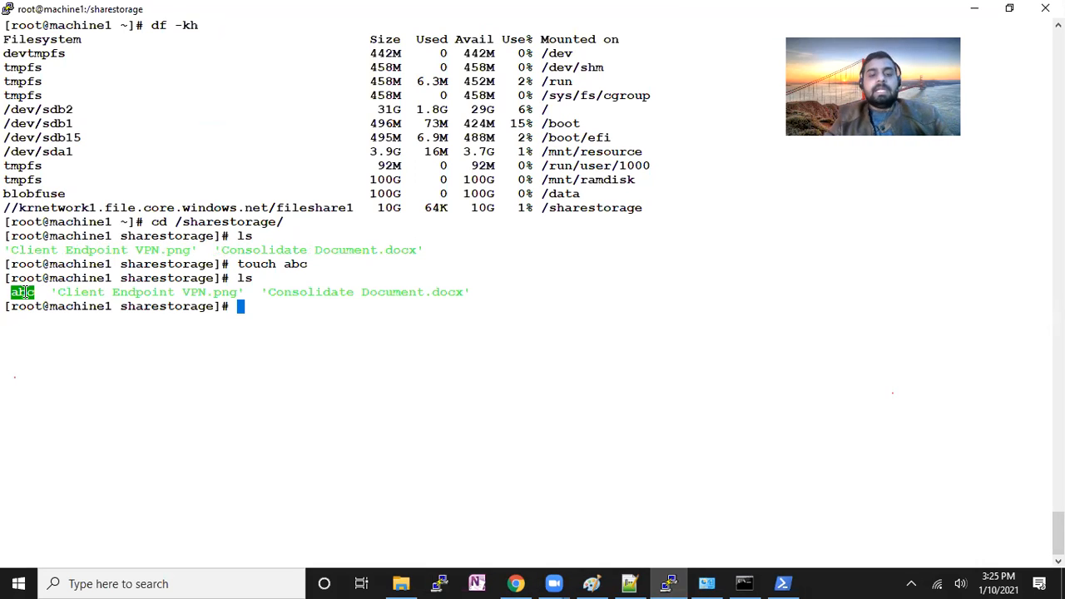
Run df -Th to check the filesystem type and size of the /sharestorage mount, and return to the fileshare1 page in Chrome.
type("df -Th")
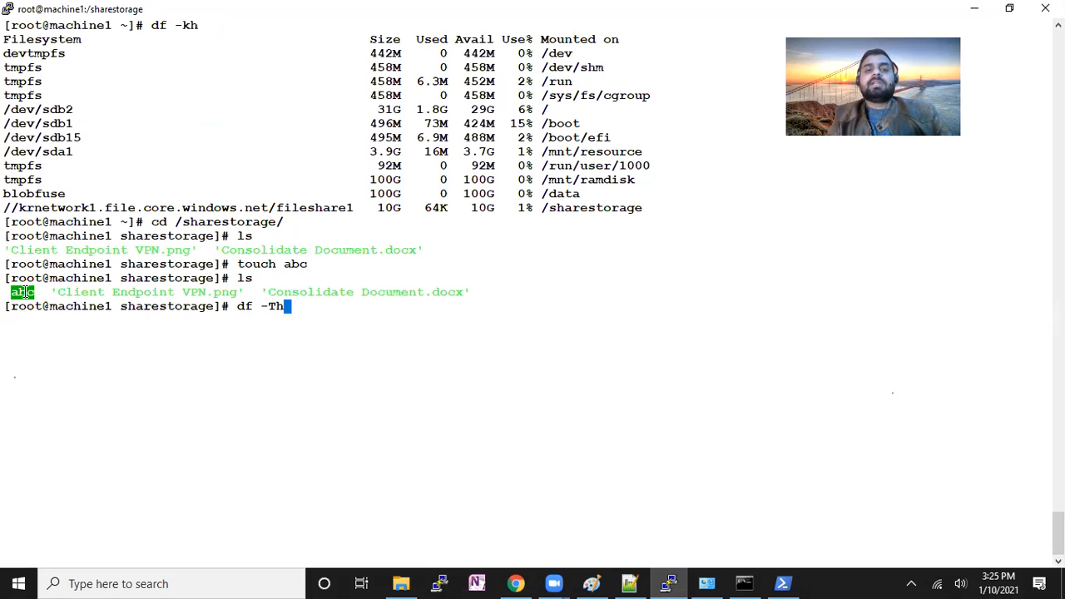
key("Return")
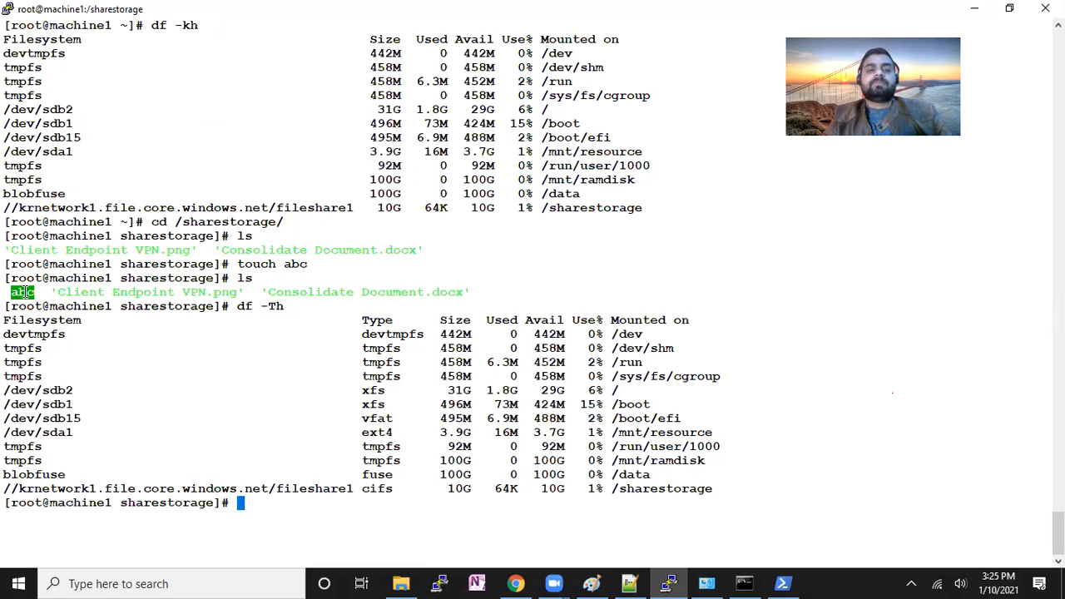
double_click(366, 490)
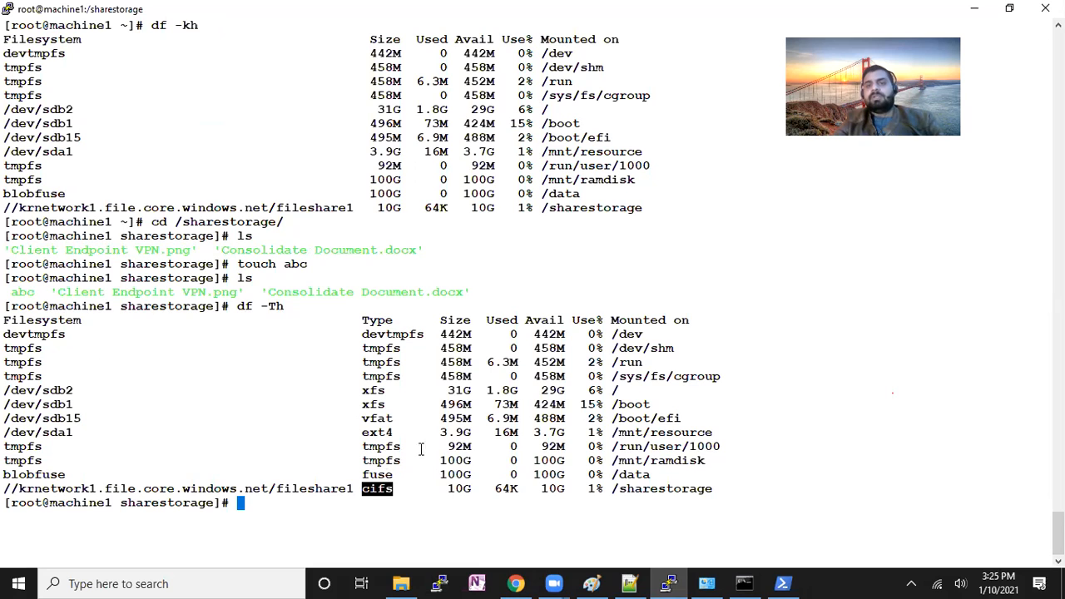
left_click_drag(450, 488, 485, 489)
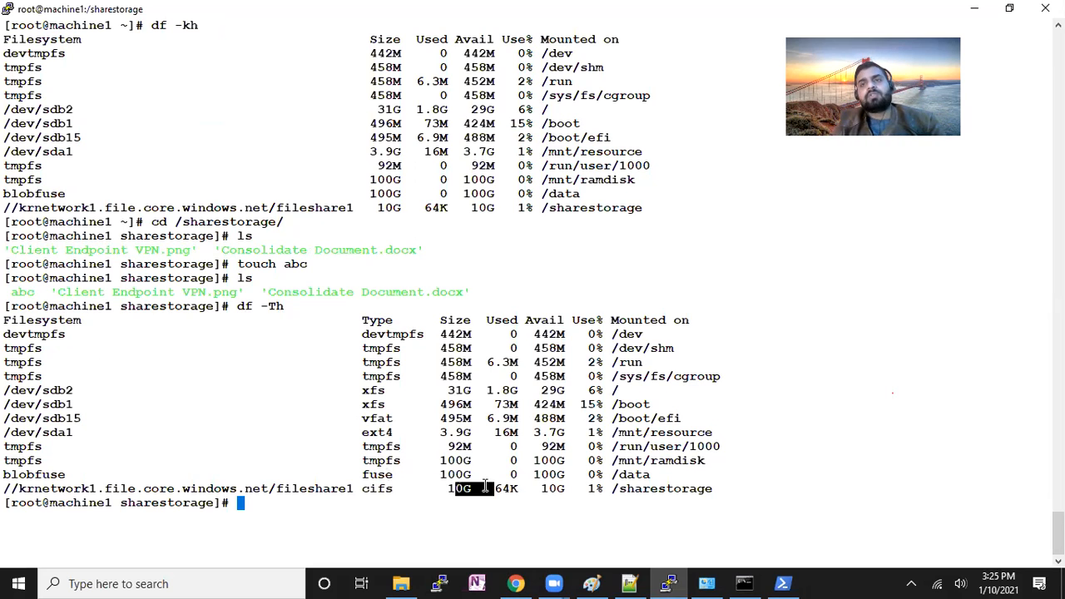
left_click(516, 583)
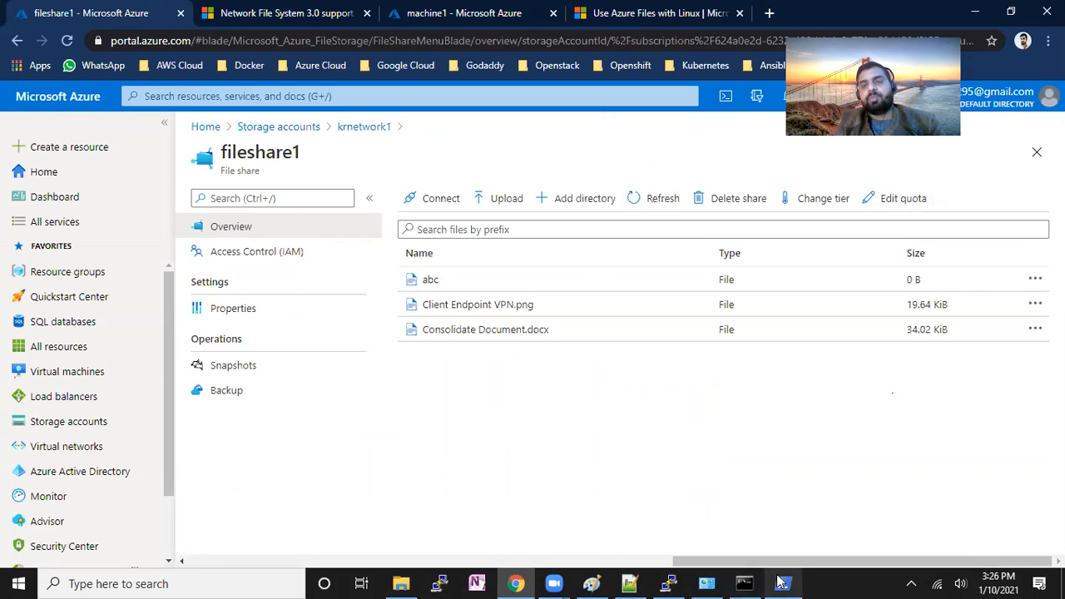
mouse_move(768, 580)
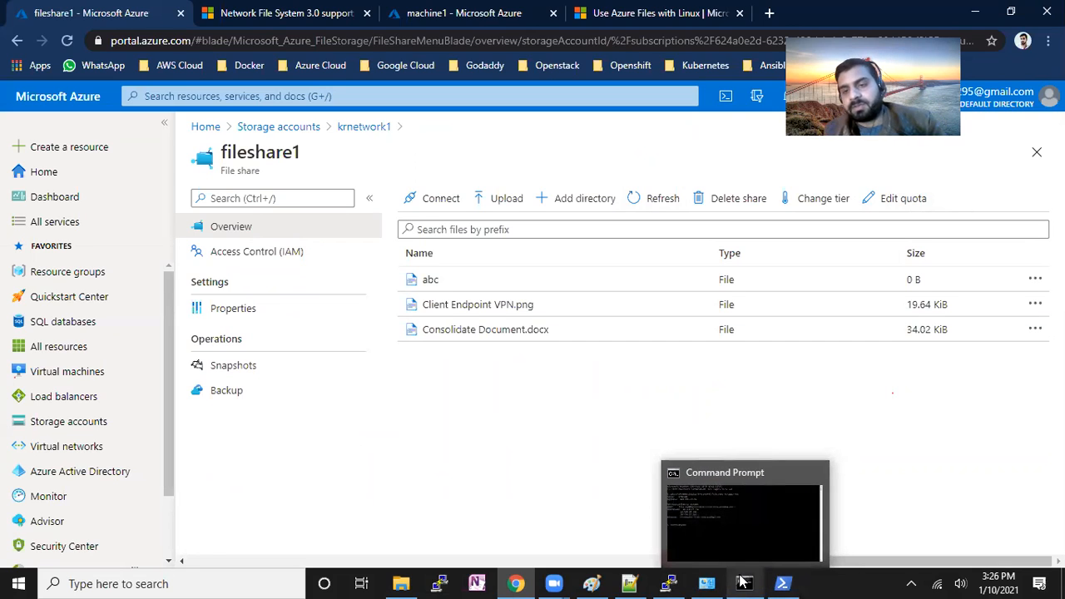